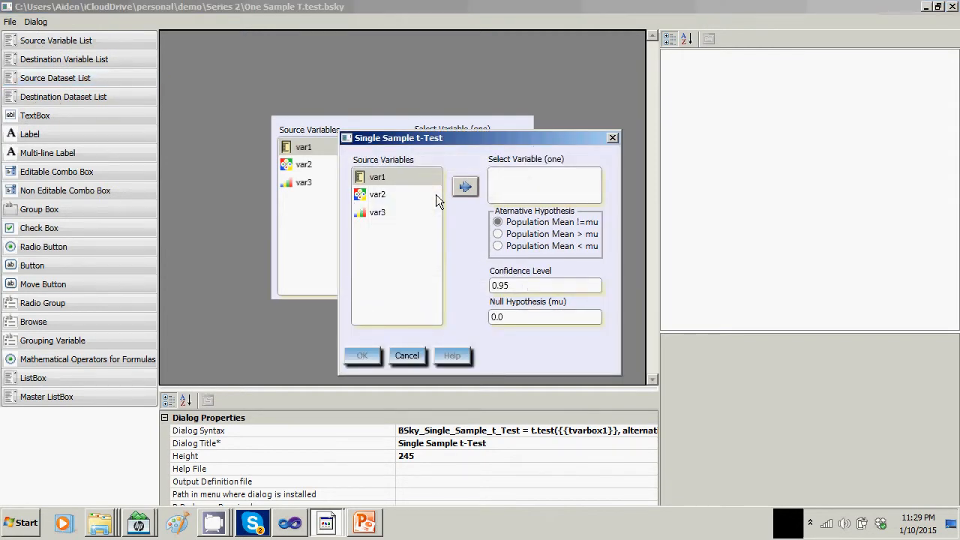
- Test the previewed t-test dialog by moving var1 into and out of the Select Variable list, and close the preview
left_click(459, 188)
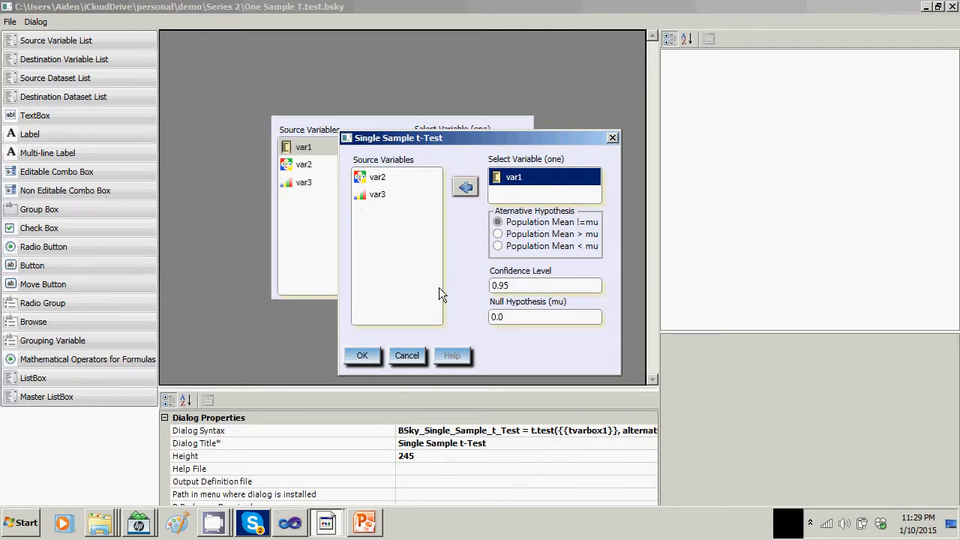
left_click(464, 188)
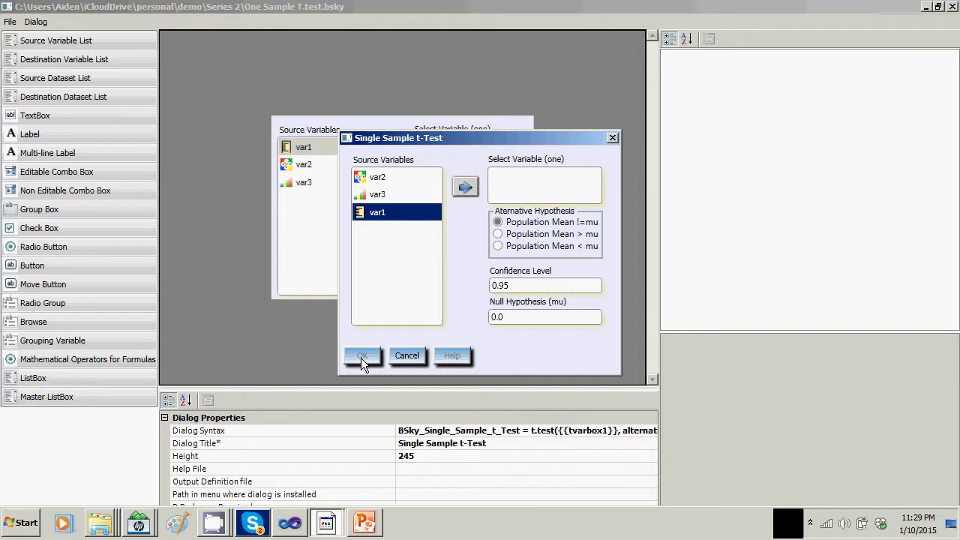
left_click(471, 189)
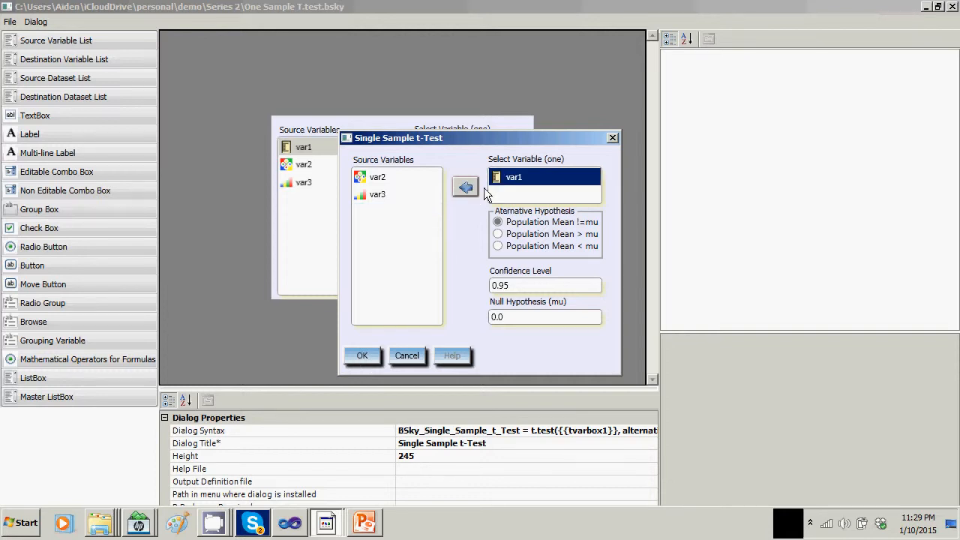
left_click(464, 187)
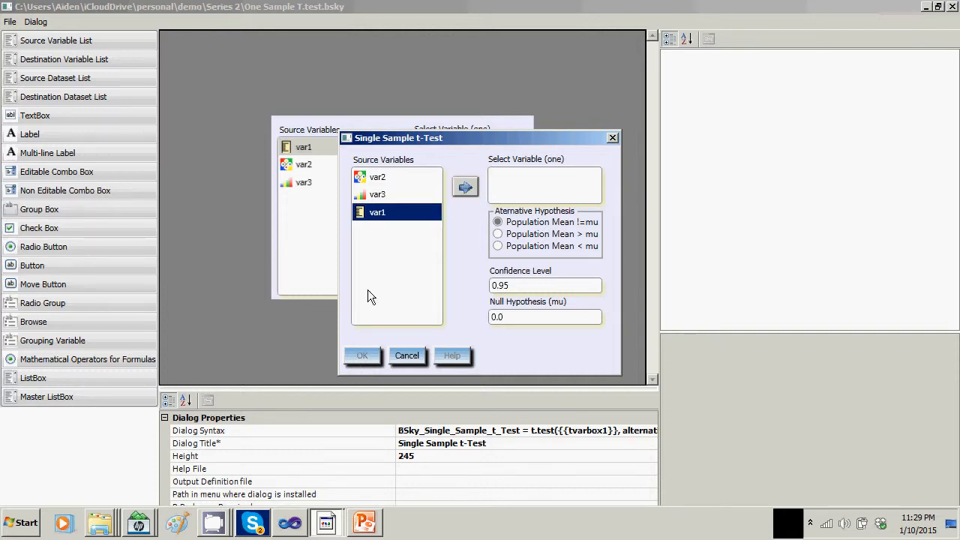
left_click(408, 355)
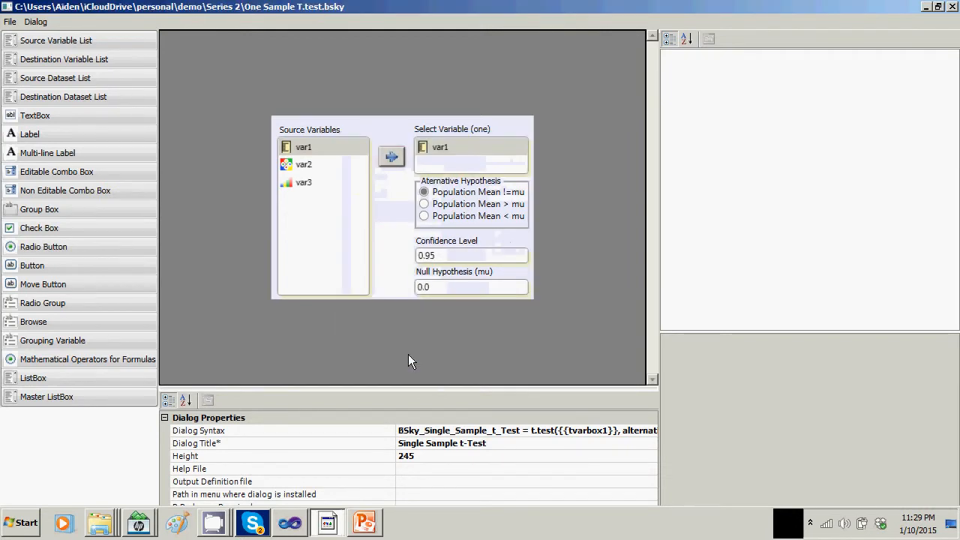
- Replace the list under Select Variable (one) with a new destination variable list about 151 wide and 52 high
left_click(453, 157)
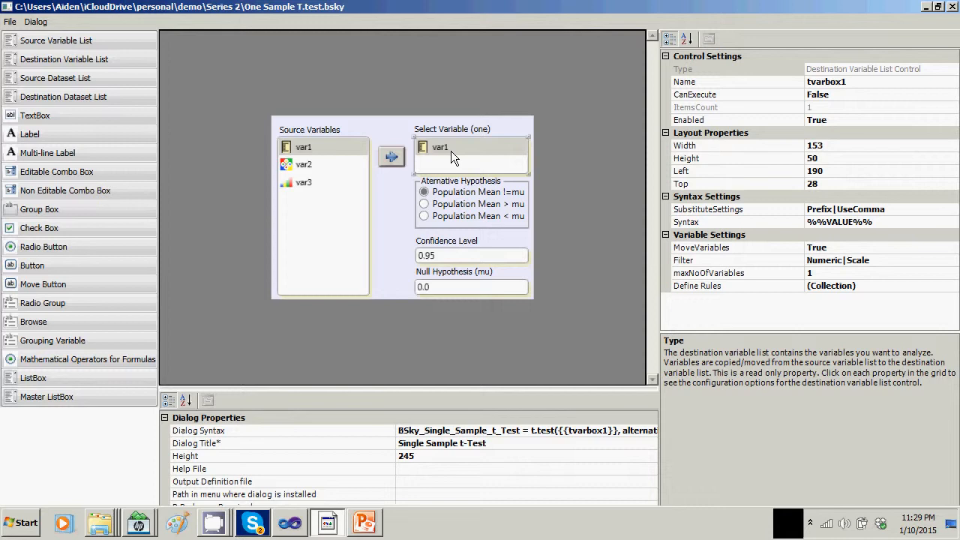
key("Delete")
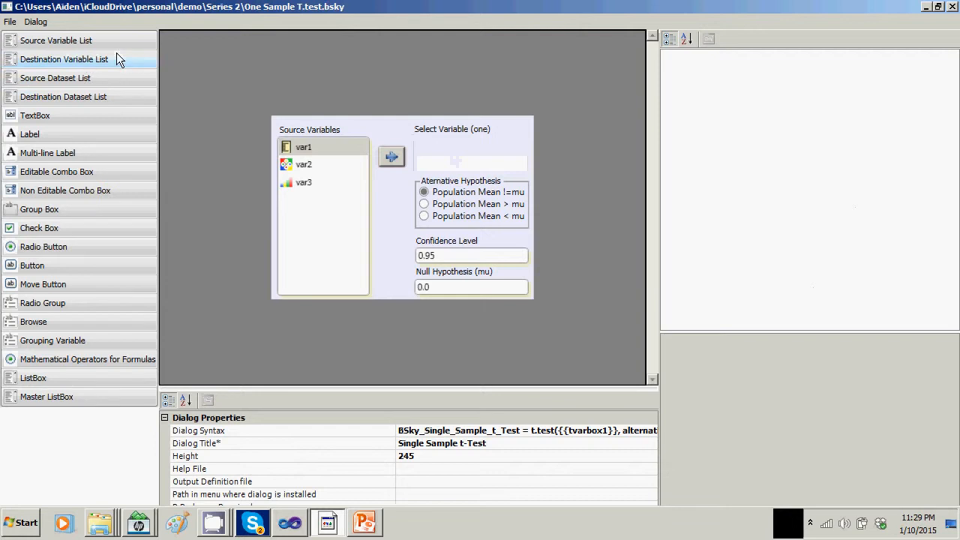
left_click(42, 59)
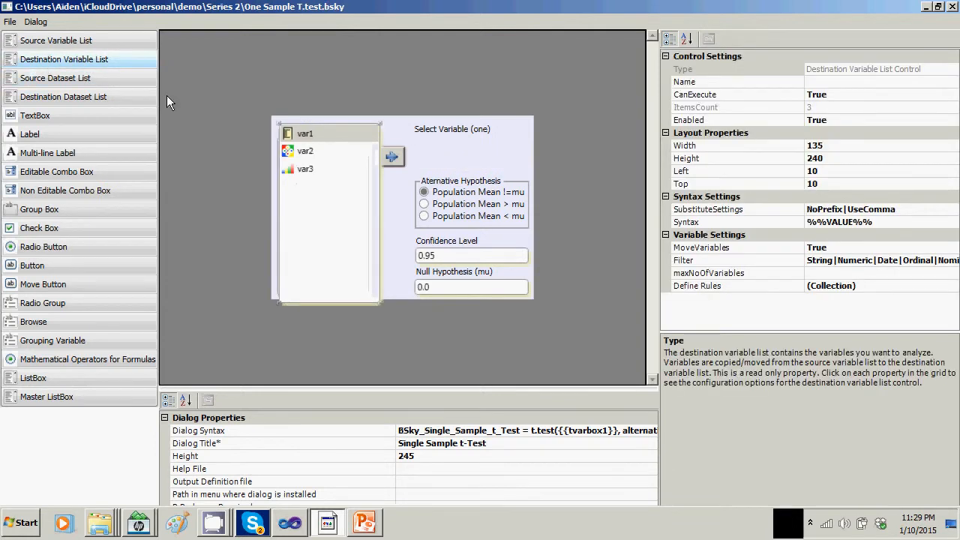
left_click_drag(379, 304, 375, 189)
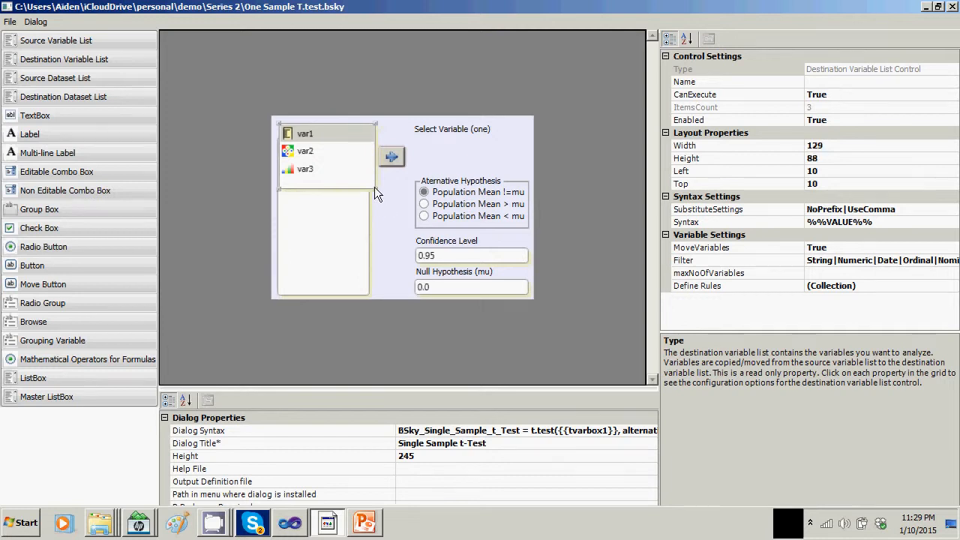
left_click_drag(375, 187, 367, 173)
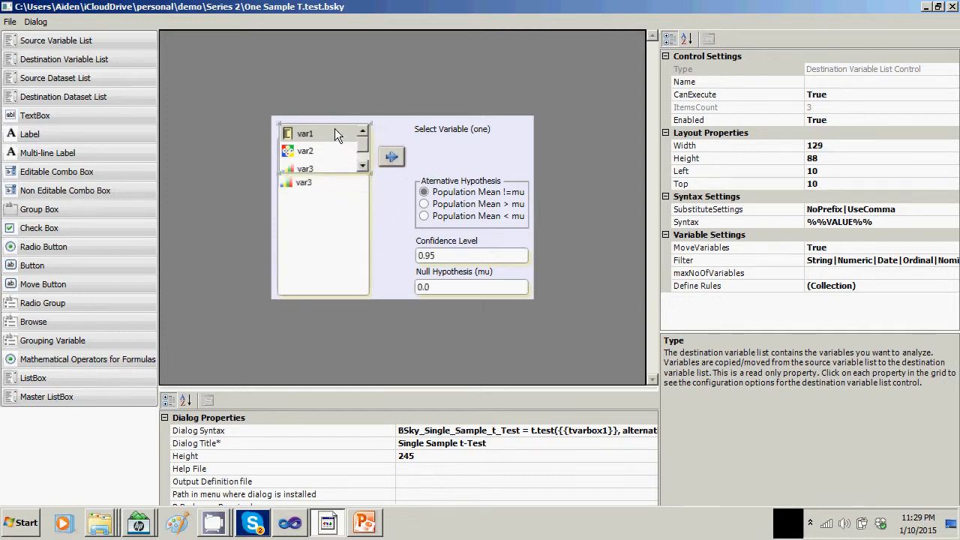
left_click_drag(334, 128, 471, 141)
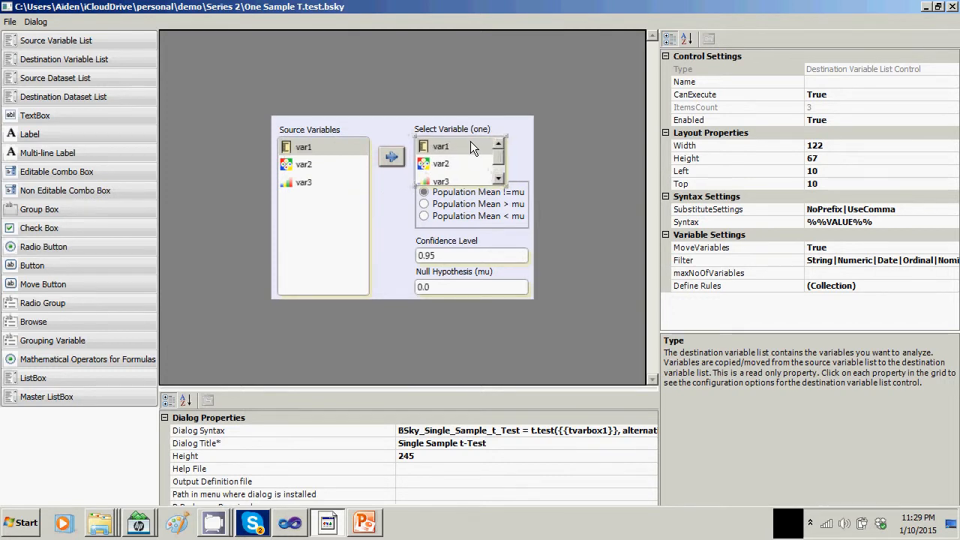
left_click_drag(503, 185, 527, 174)
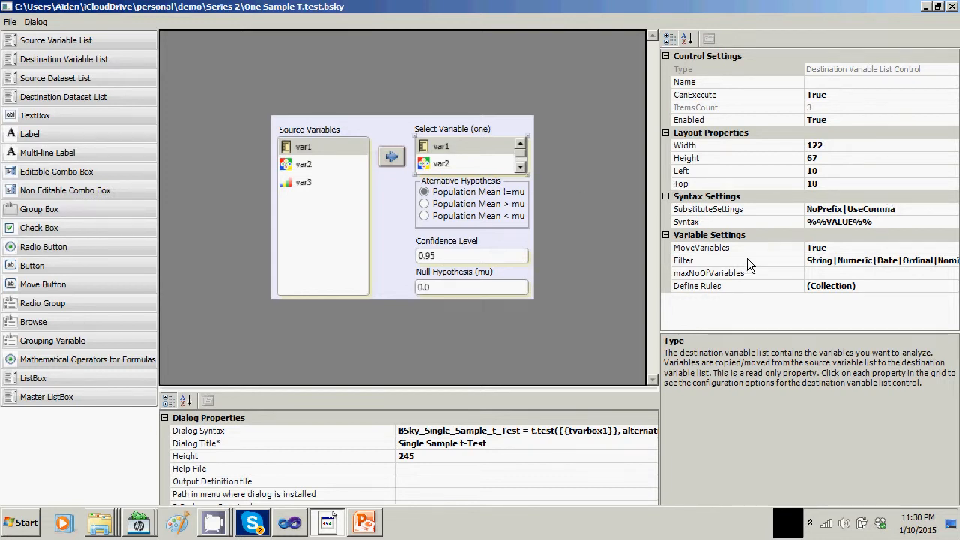
- Restrict the new destination list's filter to Numeric type and Scale measure, and name the control tvarbox1
left_click(879, 262)
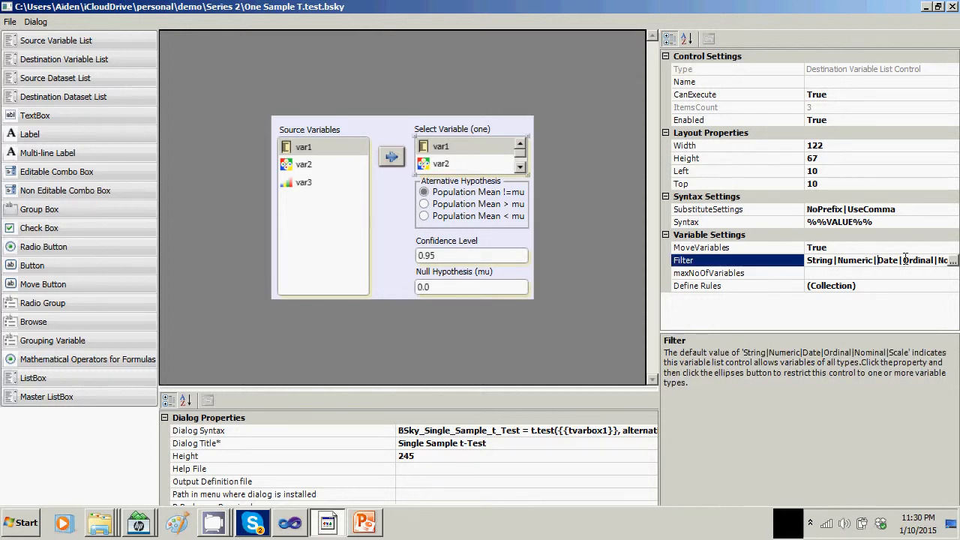
left_click(953, 261)
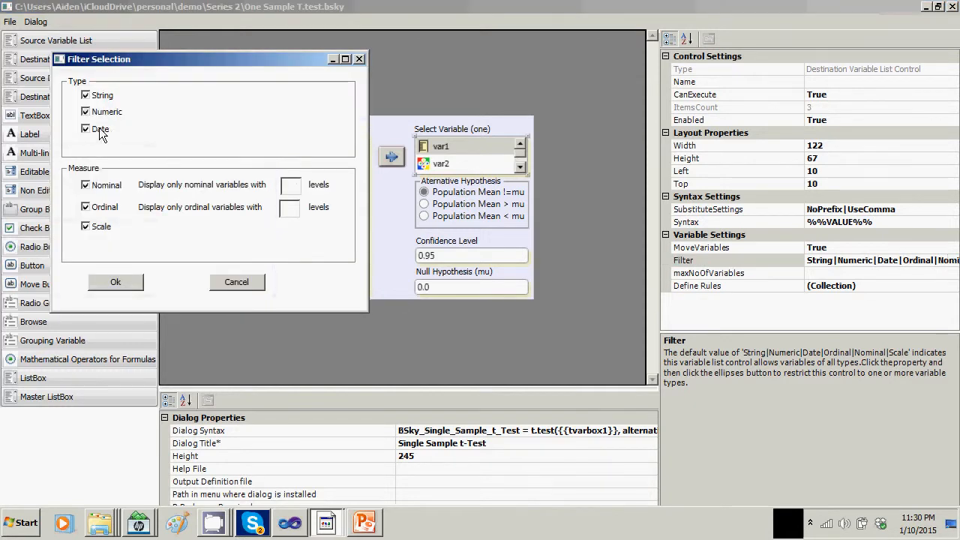
left_click(86, 208)
left_click(85, 185)
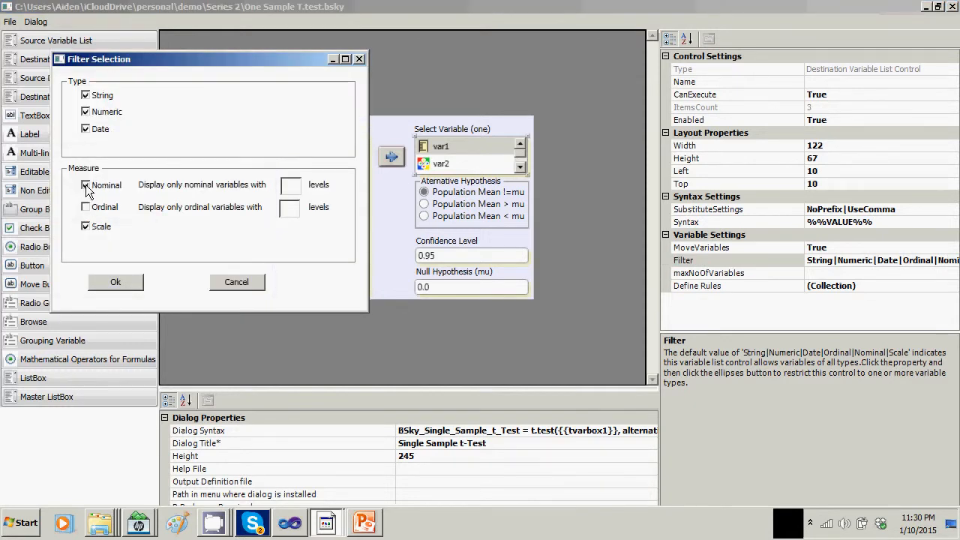
left_click(86, 129)
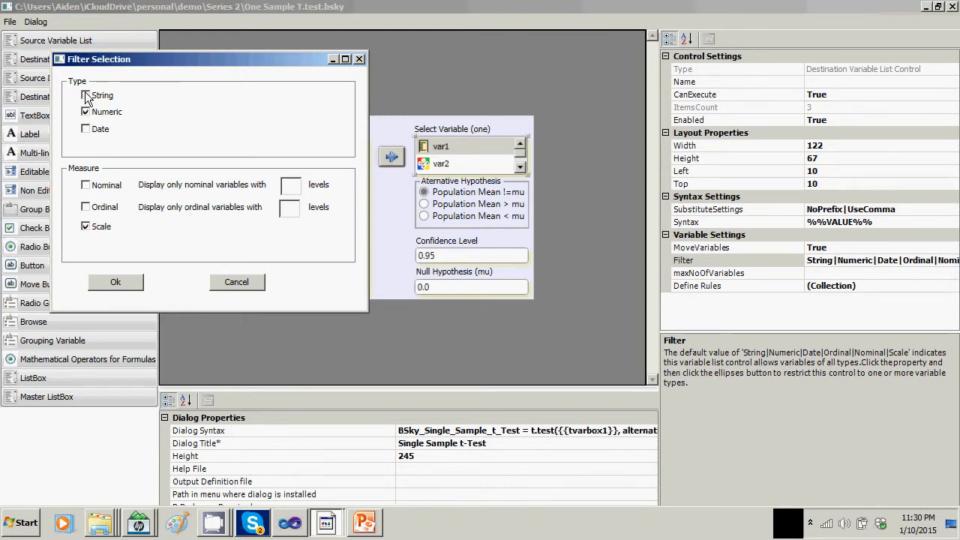
left_click(87, 96)
left_click(127, 279)
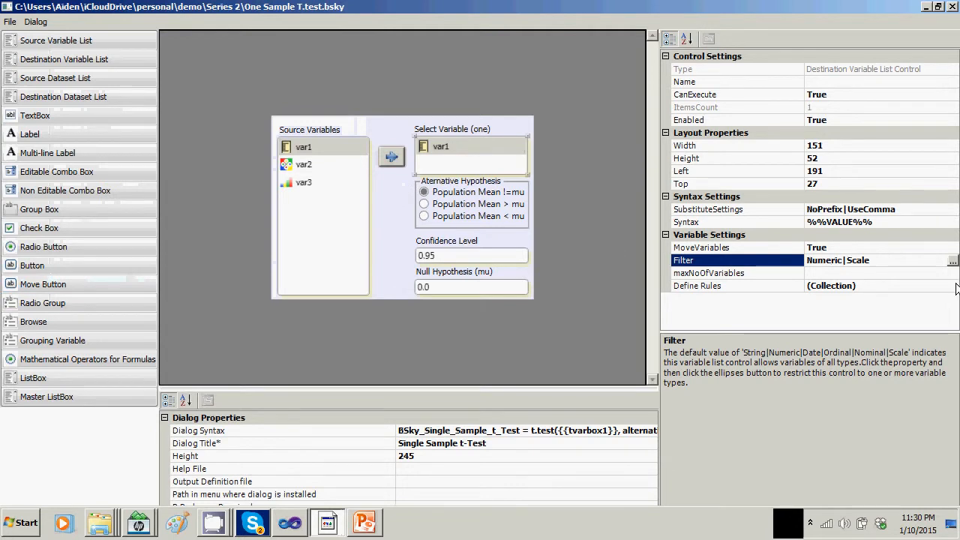
left_click(953, 261)
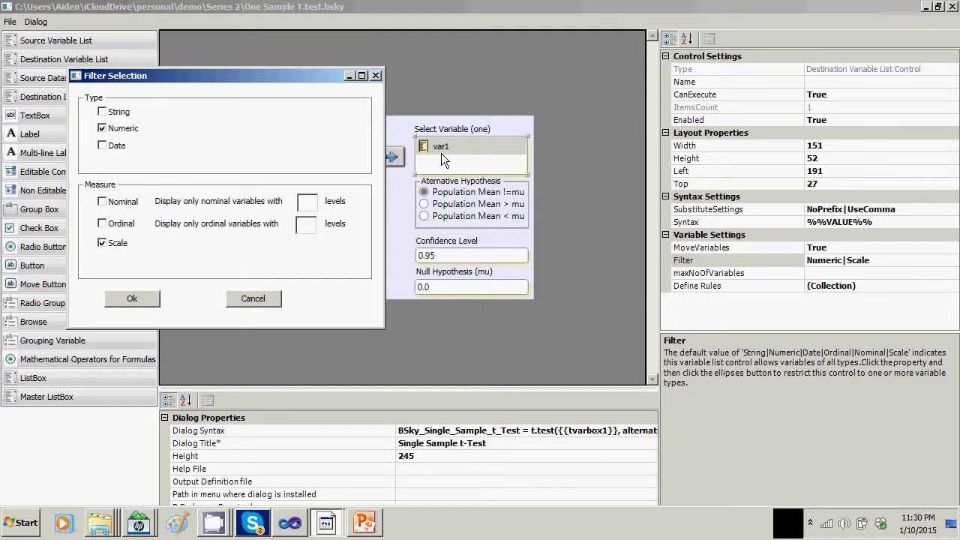
left_click(147, 299)
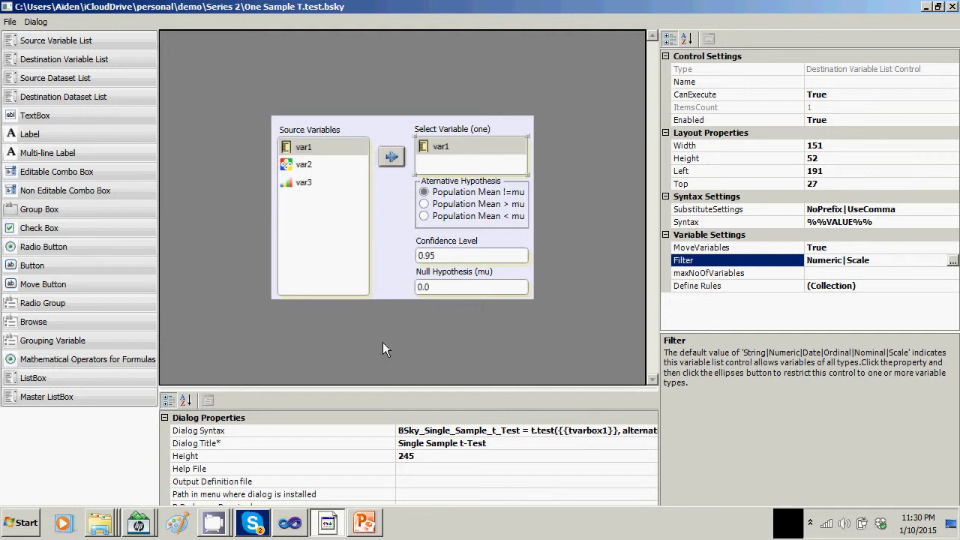
left_click(828, 83)
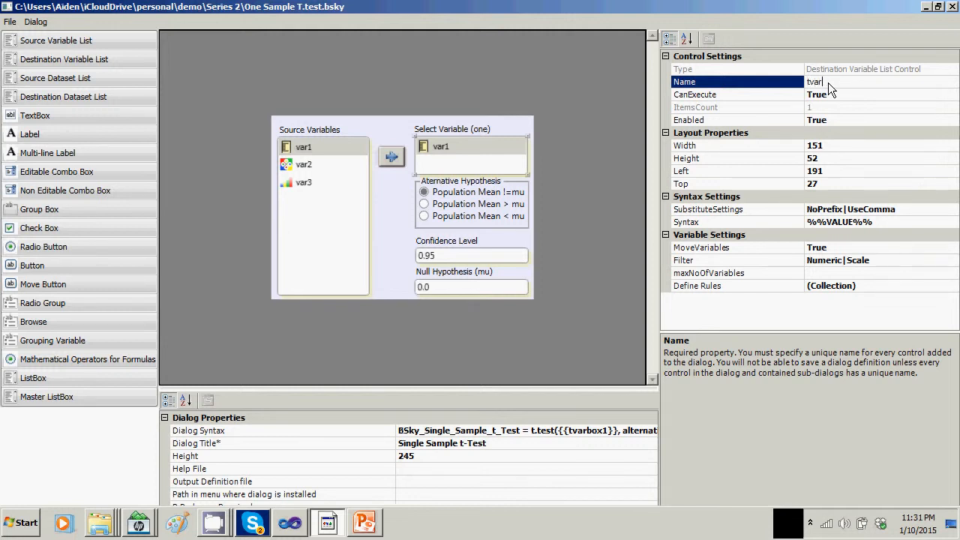
type("tvarbox1")
- Add a rule to tvarbox1 with the condition that ItemsCount Equals 0
left_click(886, 284)
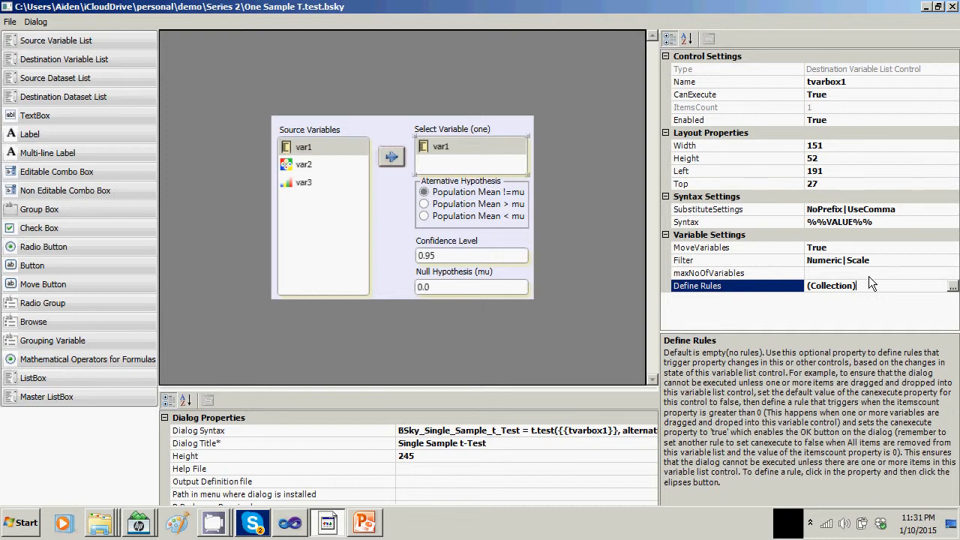
left_click(952, 287)
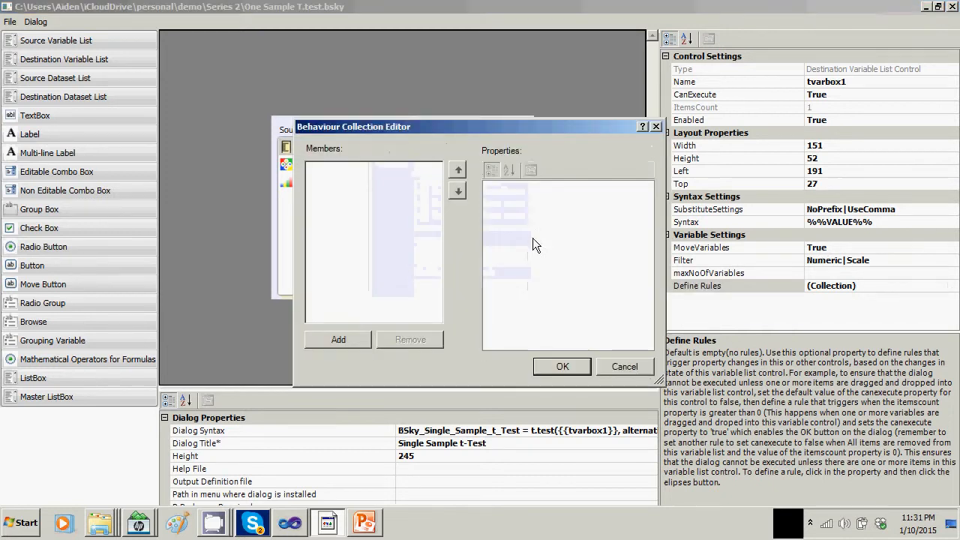
left_click(352, 341)
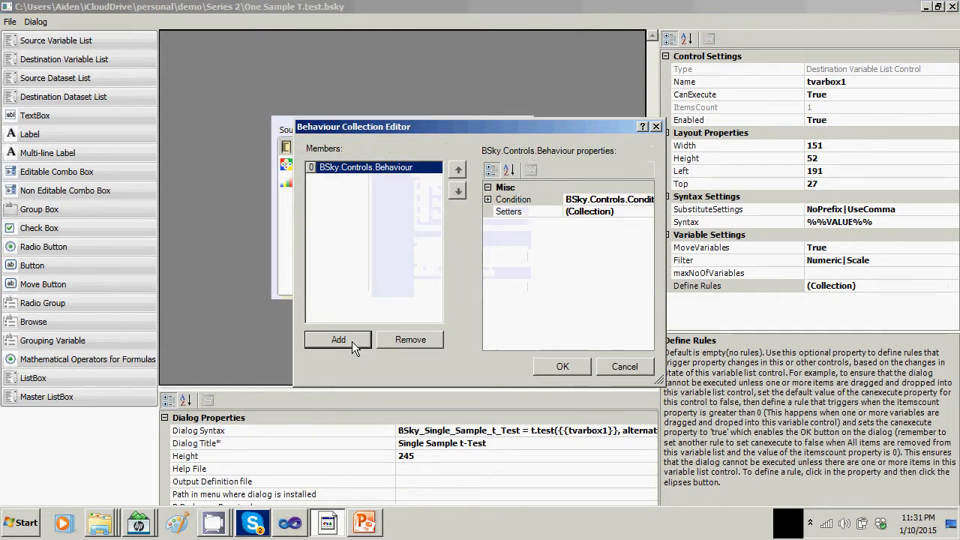
left_click(488, 199)
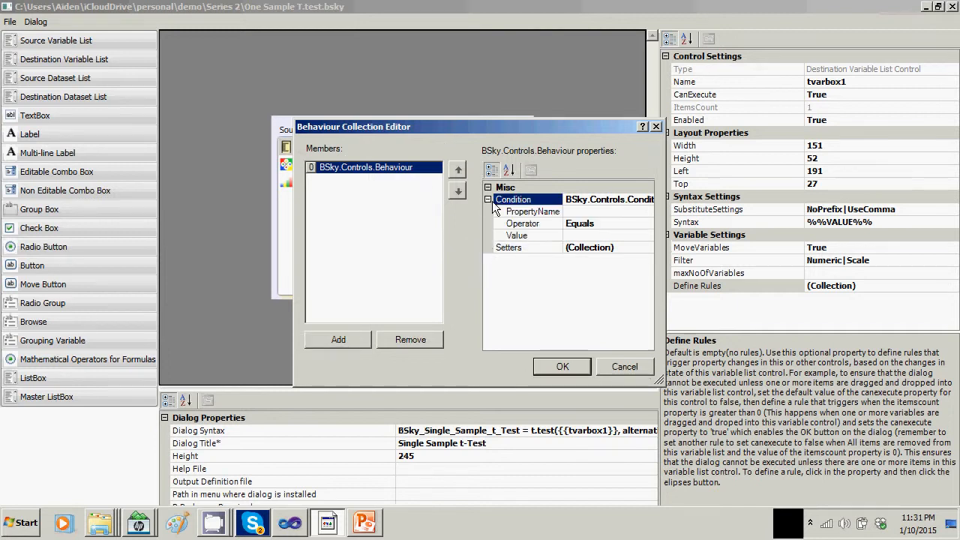
left_click(580, 212)
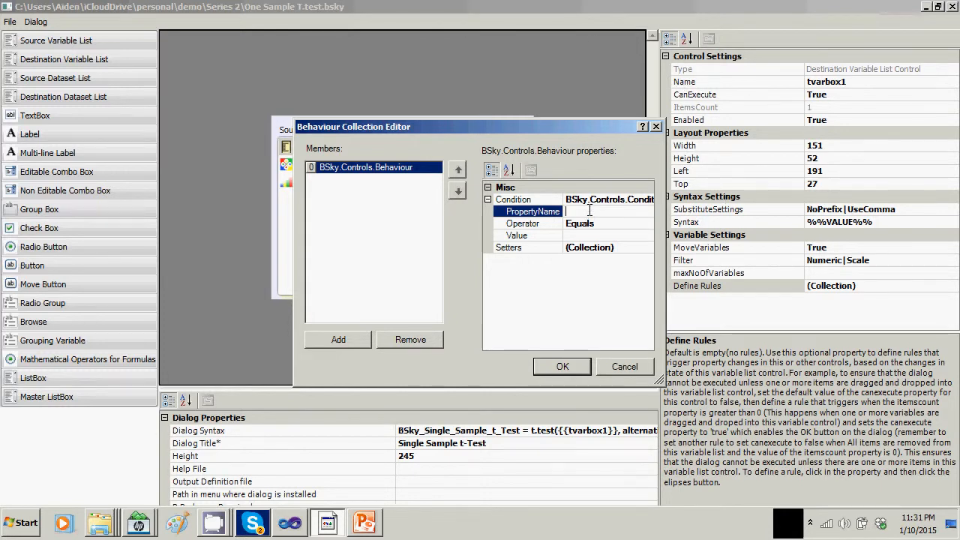
type("Items")
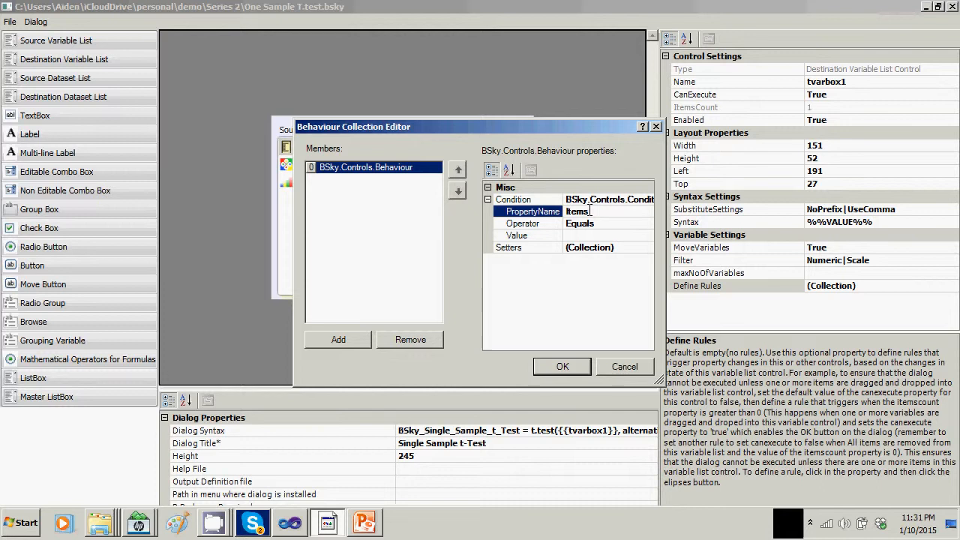
type("Count")
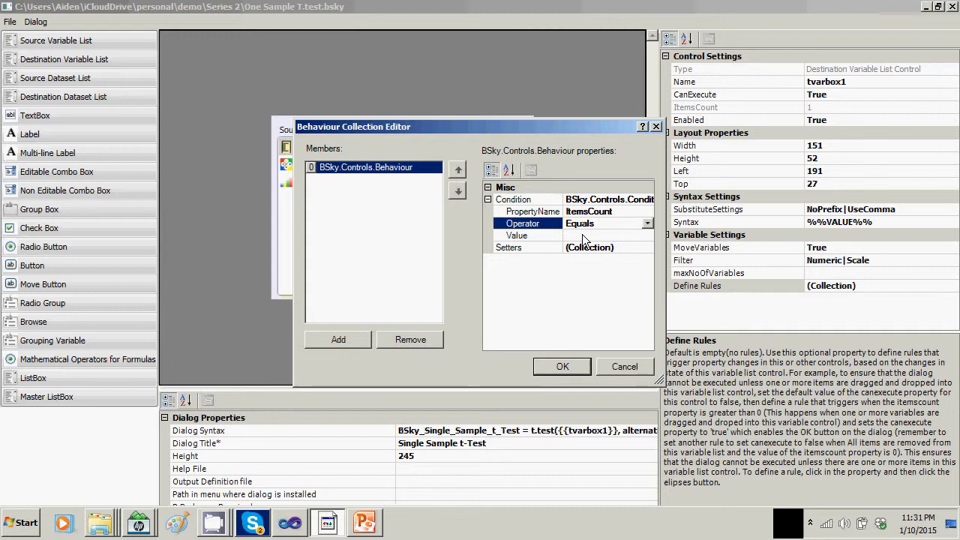
left_click(582, 234)
type("0")
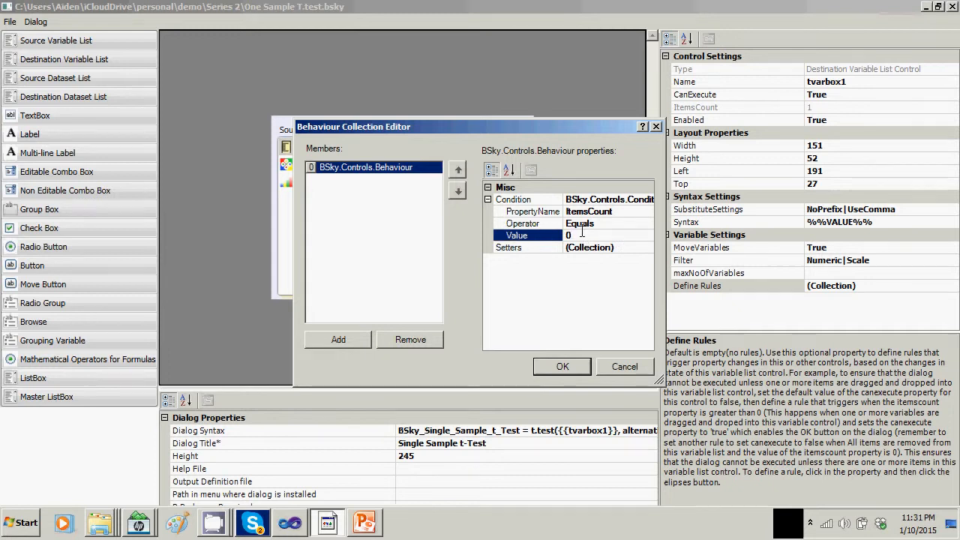
- Give the ItemsCount Equals 0 rule a setter that sets CanExecute of tvarbox1 to False
left_click(626, 247)
left_click(648, 248)
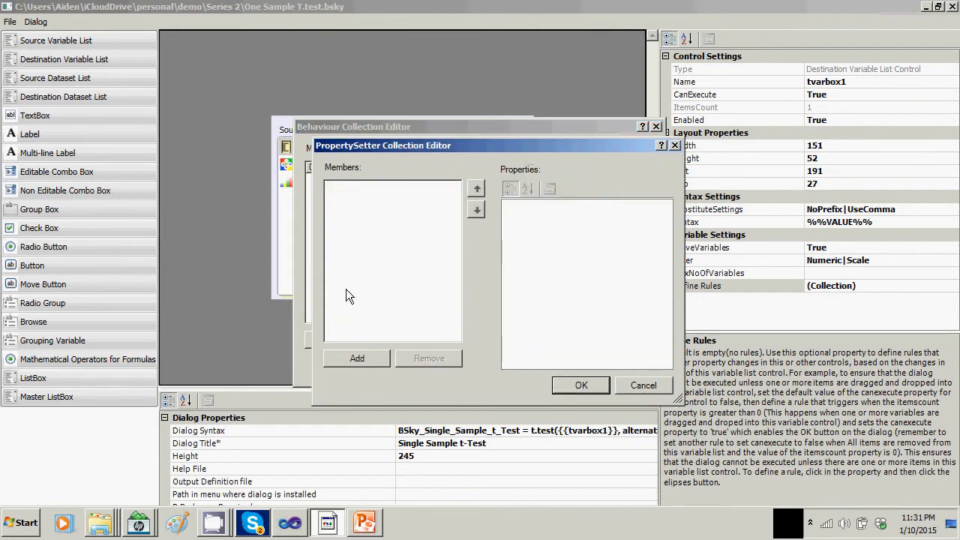
left_click(351, 359)
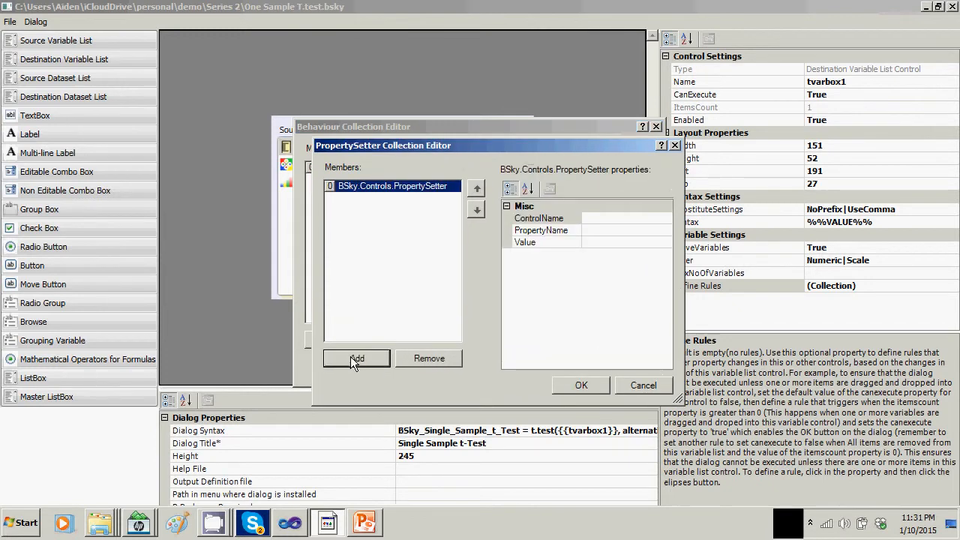
left_click(600, 217)
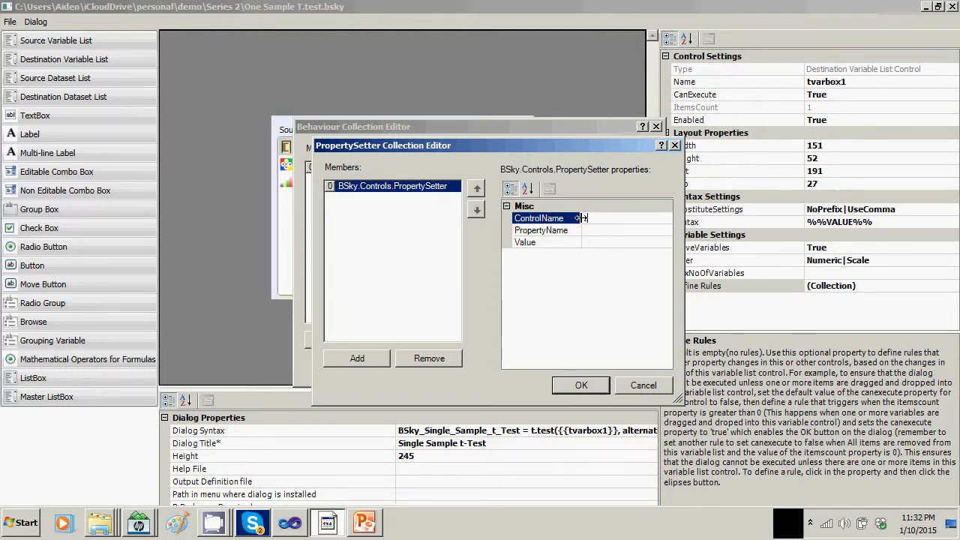
type("varbox")
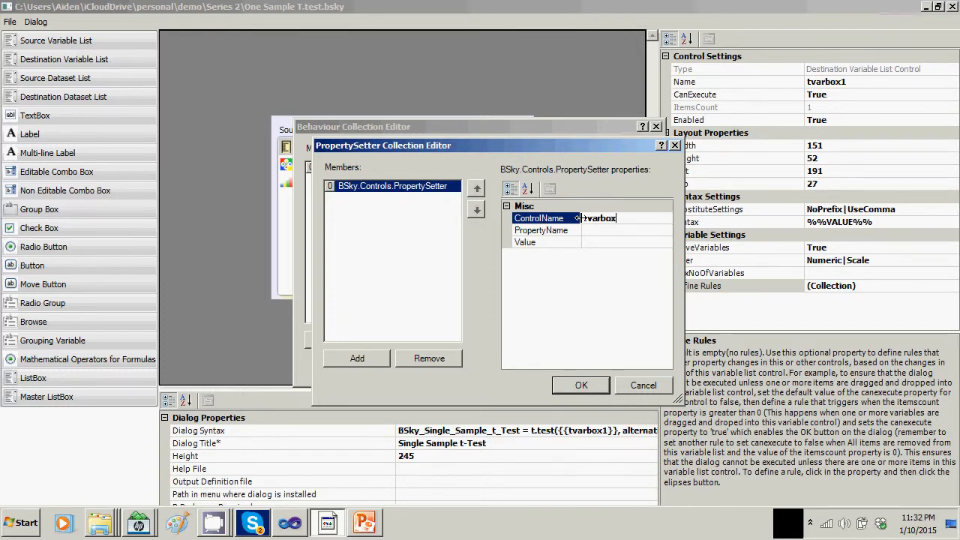
type("1")
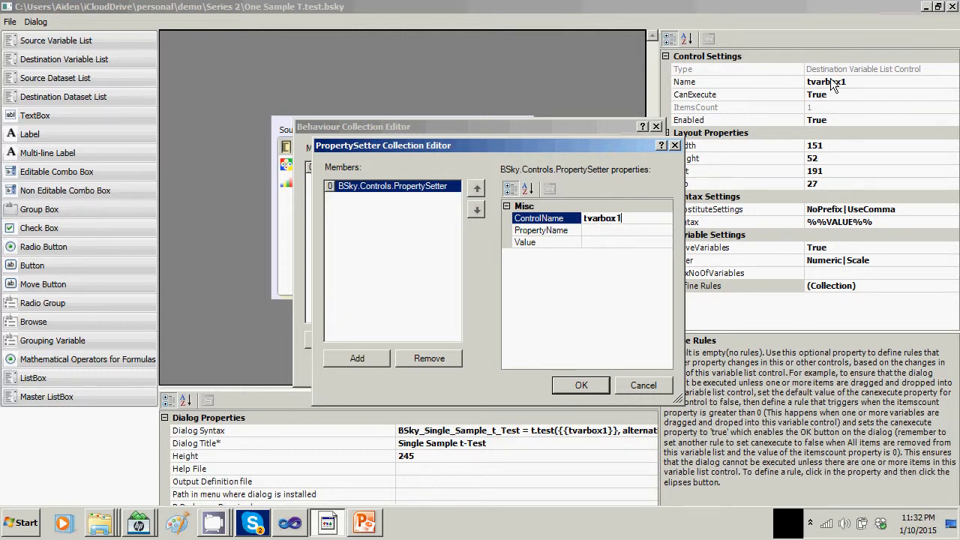
left_click(601, 232)
type("Can")
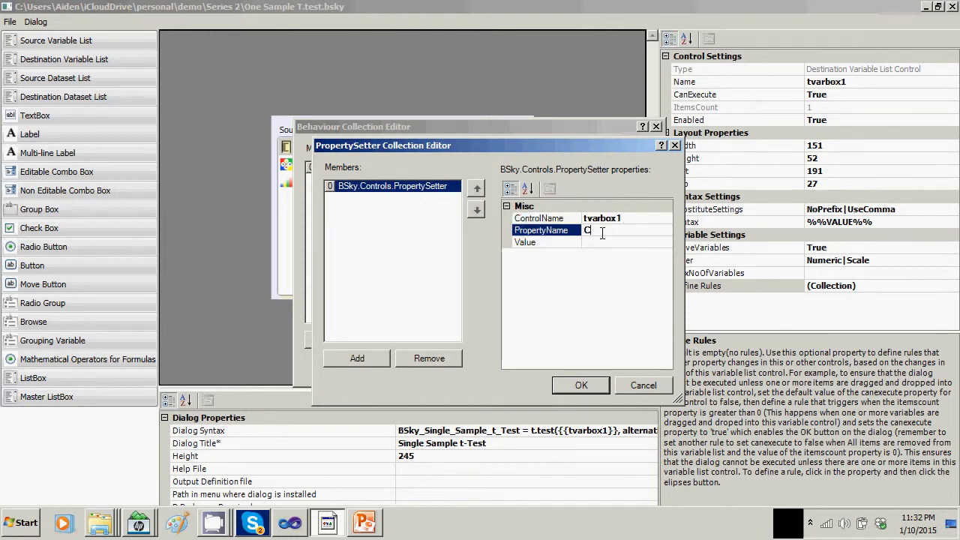
type("Execute")
left_click(600, 247)
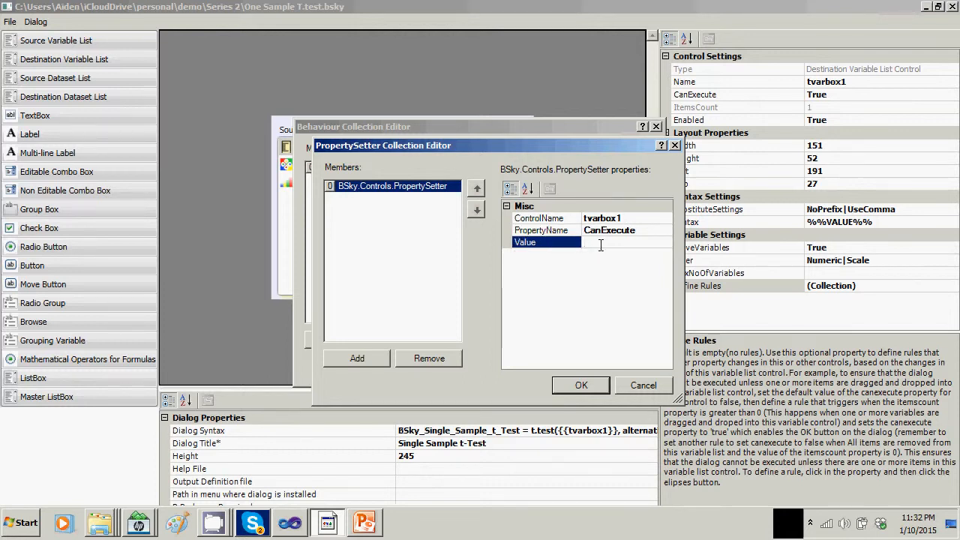
type("False")
left_click(596, 385)
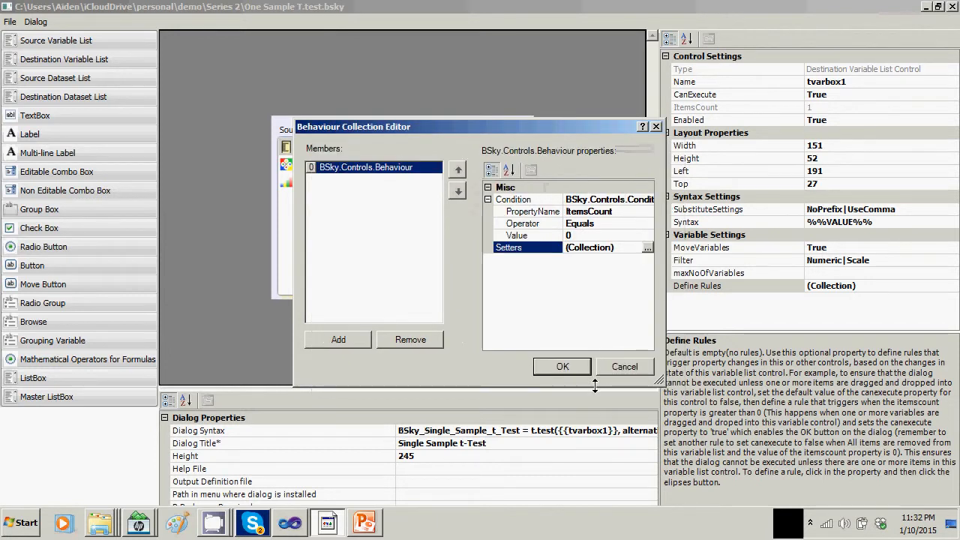
- Add a second rule to tvarbox1 with the condition that ItemsCount is GreaterThan 0
left_click(339, 339)
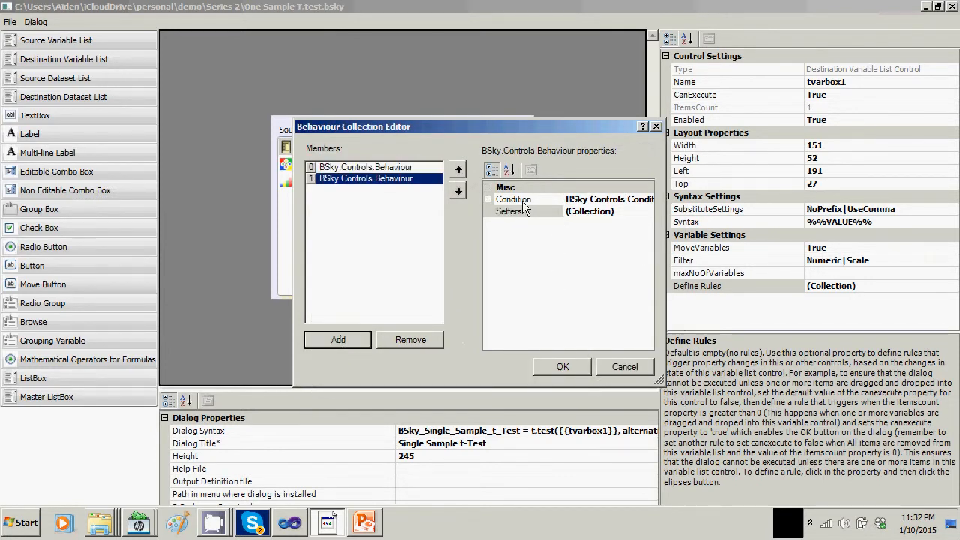
left_click(488, 200)
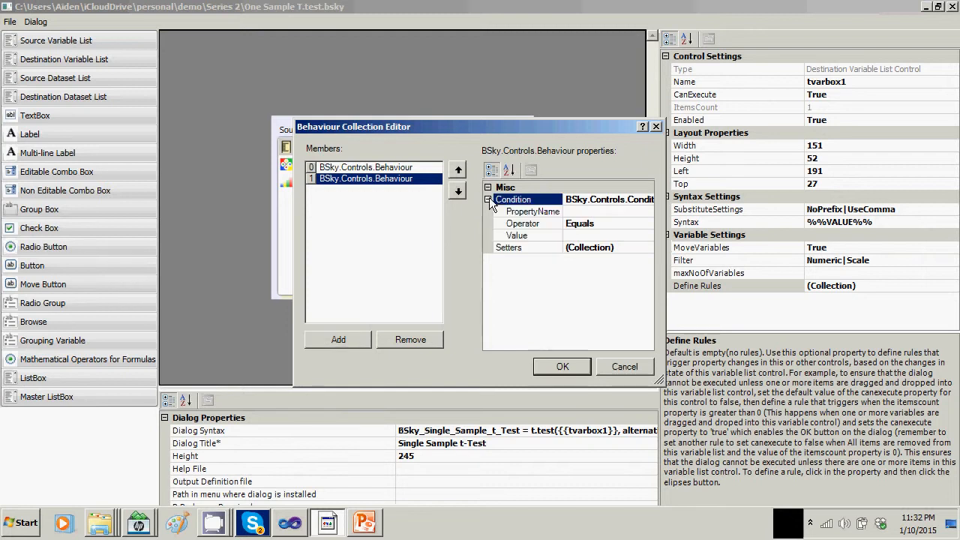
left_click(589, 212)
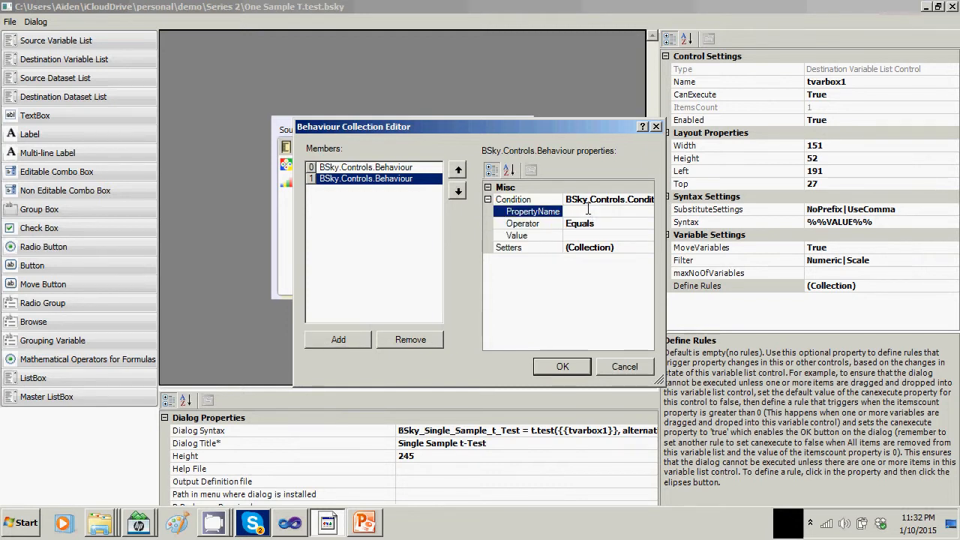
type("ItemsCount")
left_click(589, 223)
left_click(647, 223)
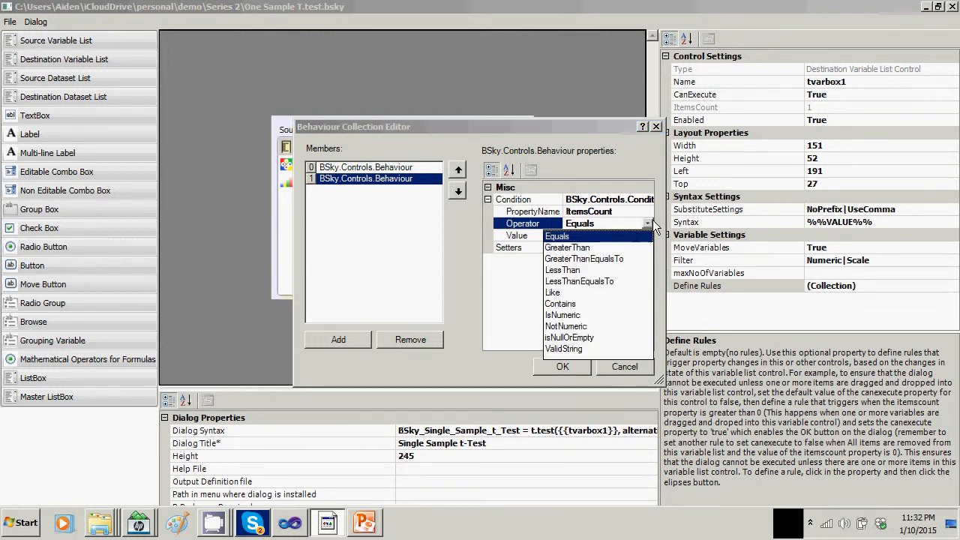
left_click(589, 248)
left_click(589, 236)
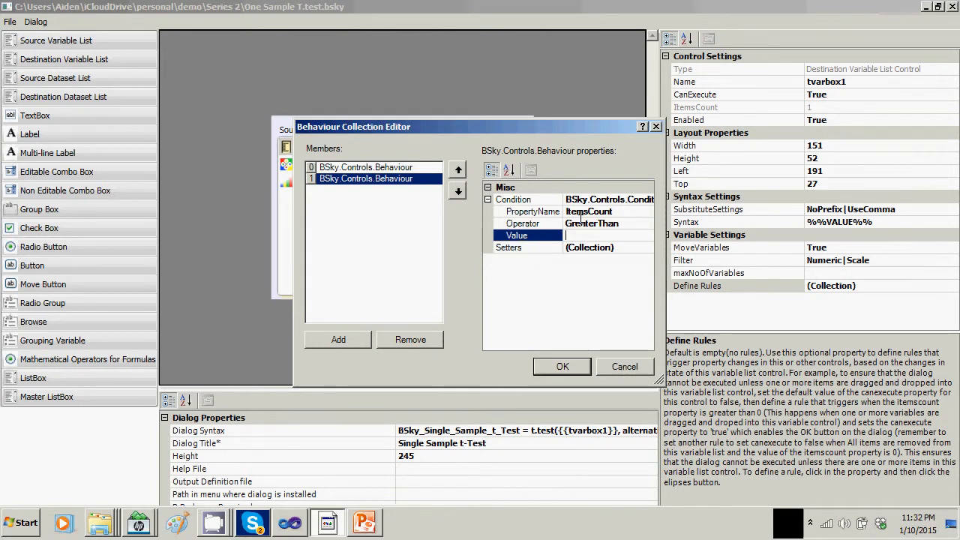
type("0")
- Give the GreaterThan rule a setter that sets CanExecute of tvarbox1 to true, and accept the rule collection
left_click(628, 248)
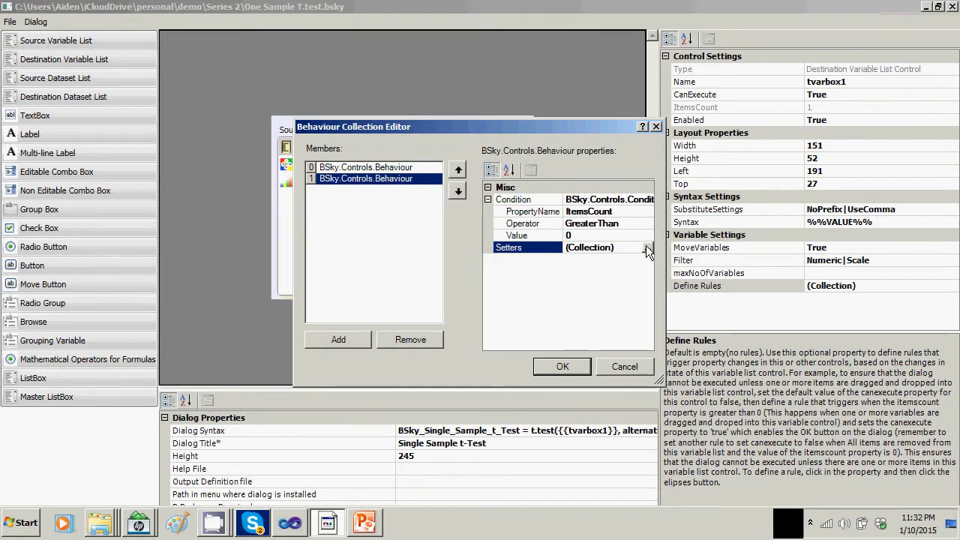
left_click(646, 247)
left_click(352, 357)
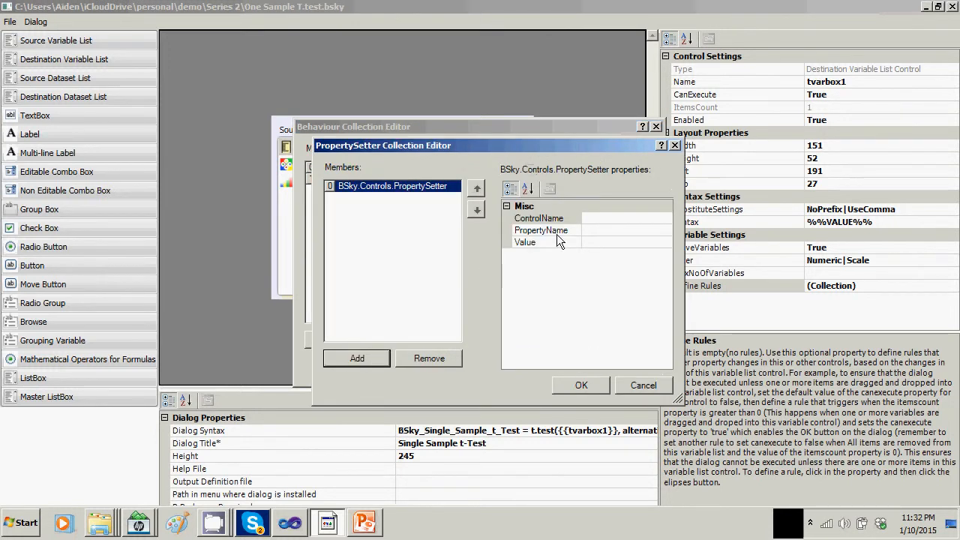
left_click(601, 219)
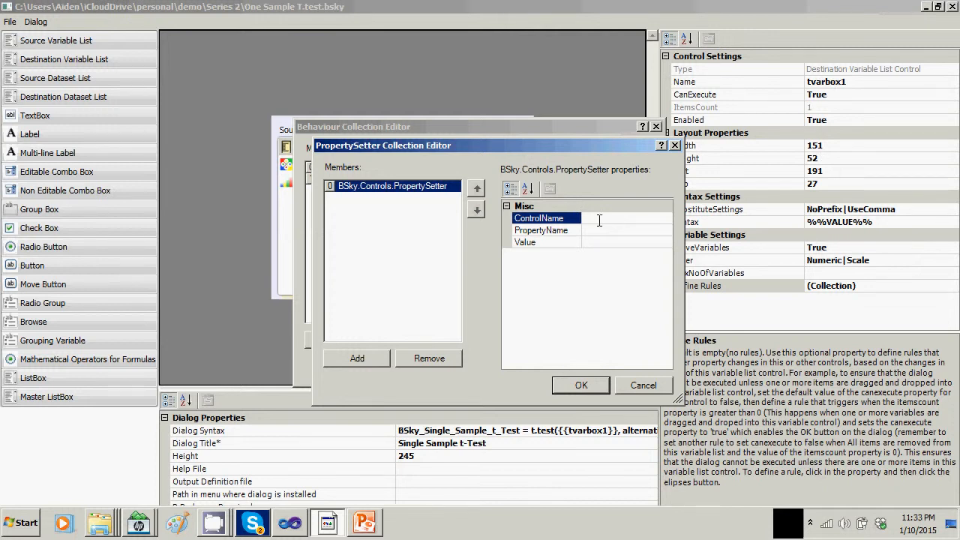
type("tvarbox1")
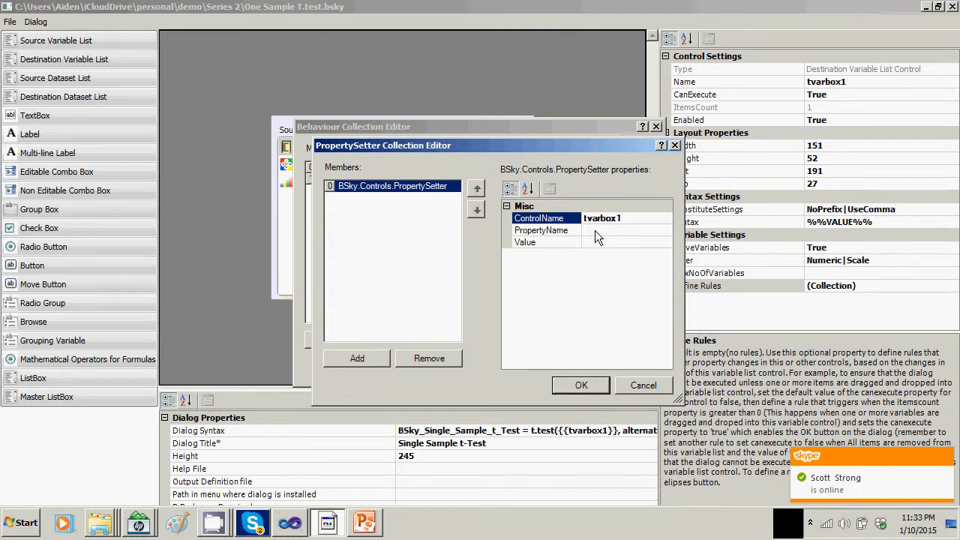
left_click(595, 230)
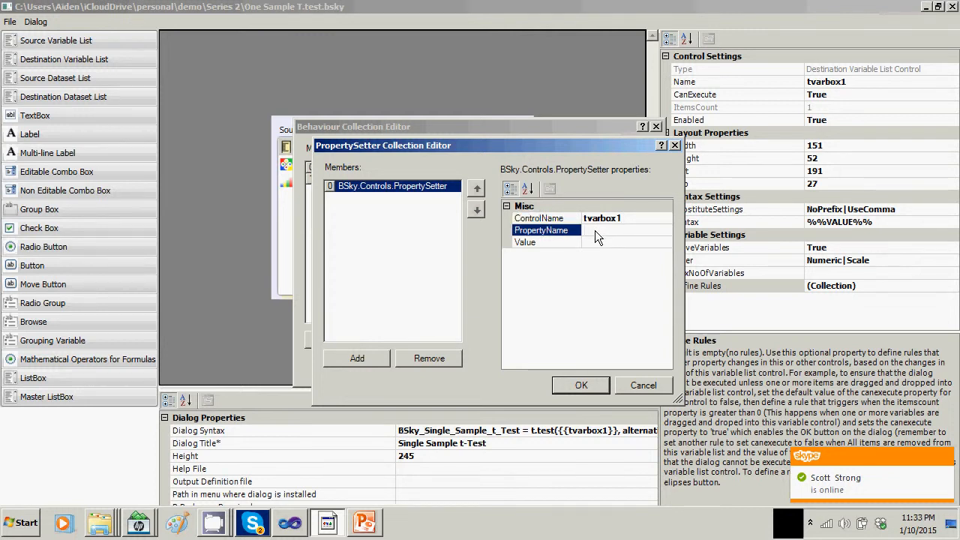
type("CanExecute")
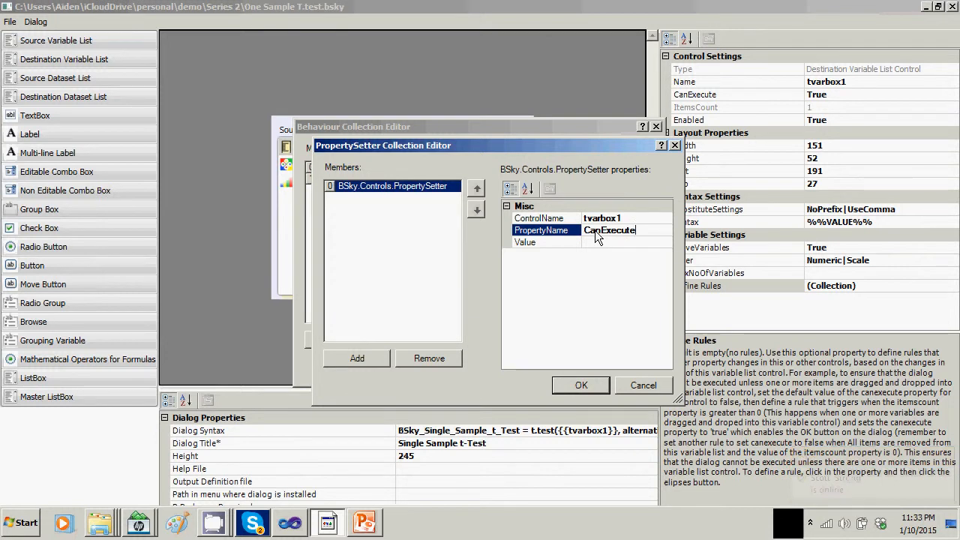
left_click(593, 242)
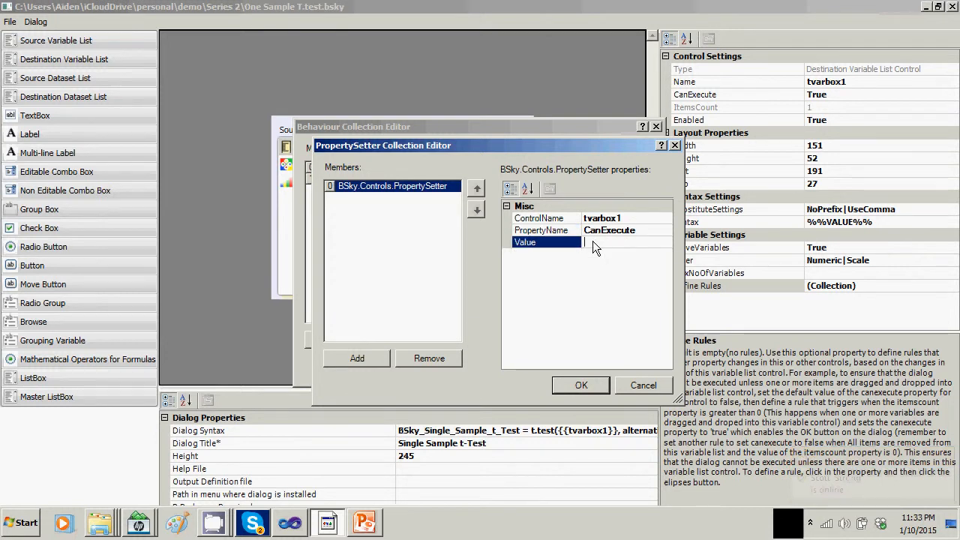
type("true")
left_click(582, 386)
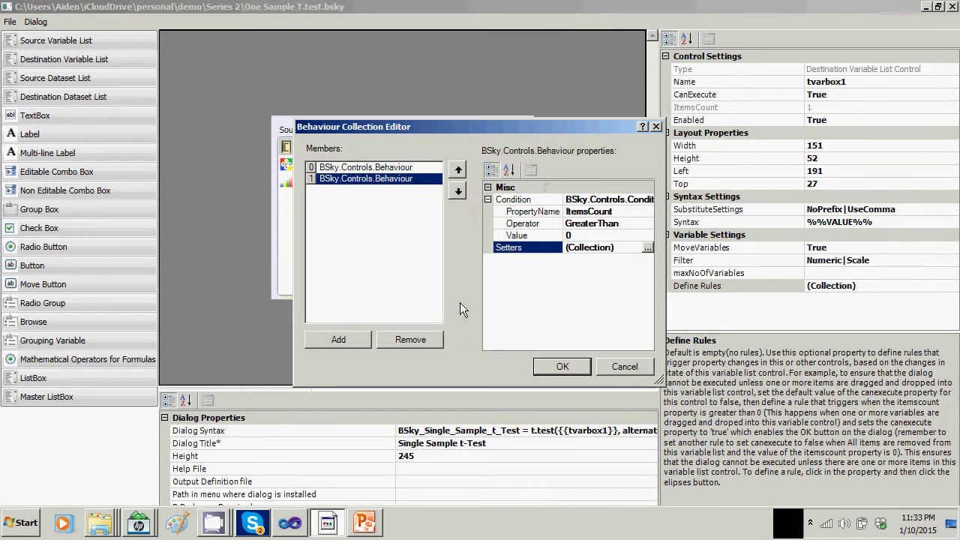
left_click(568, 366)
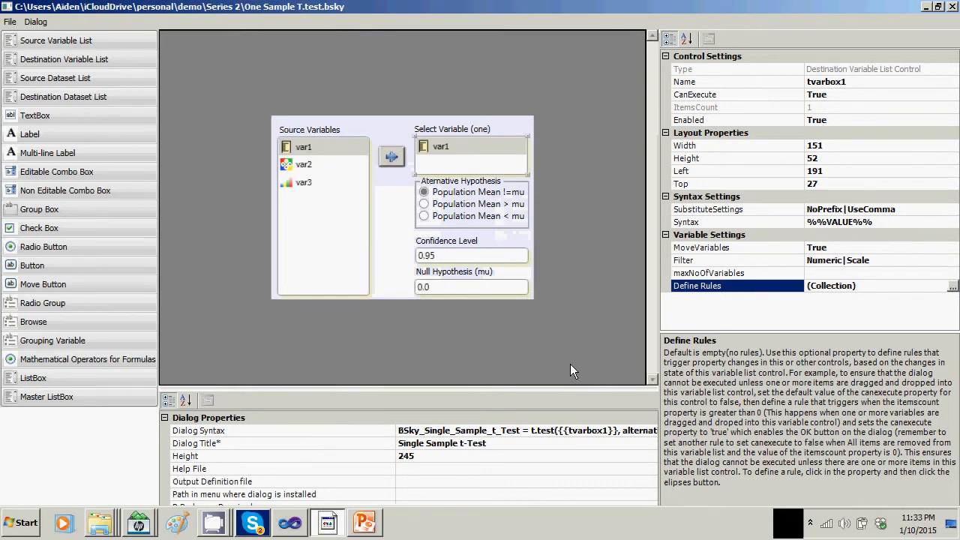
- Preview the t-test dialog and accept it with the Select Variable list left empty
left_click(10, 22)
left_click(18, 65)
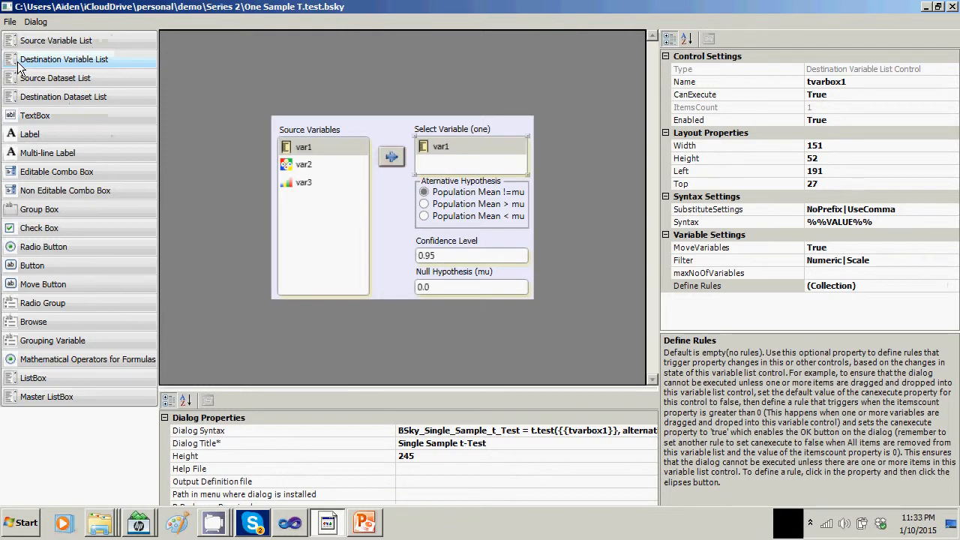
left_click(43, 25)
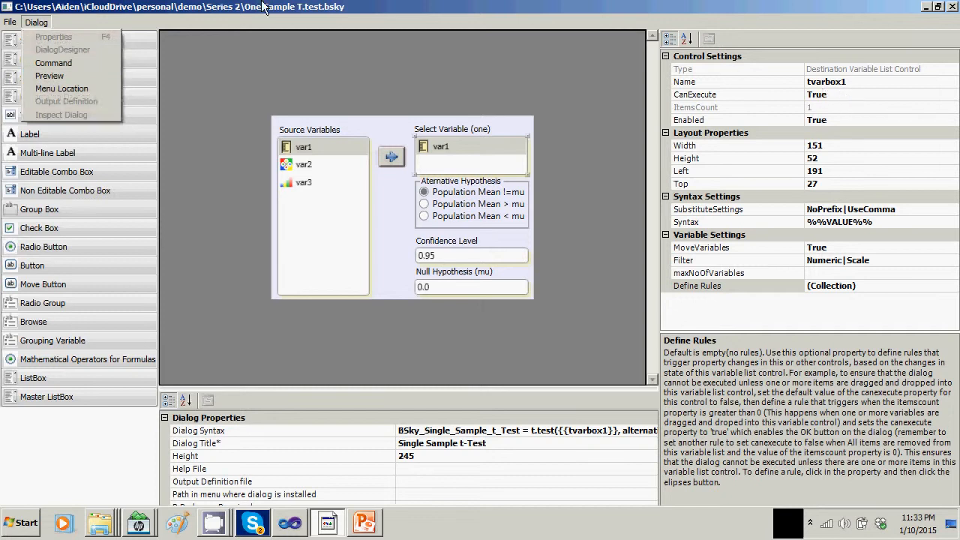
left_click(56, 76)
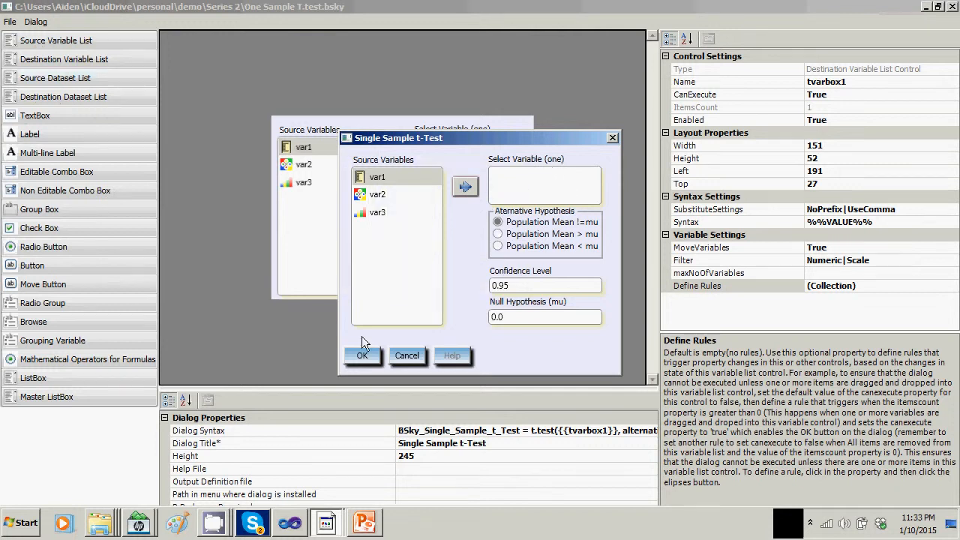
left_click(358, 357)
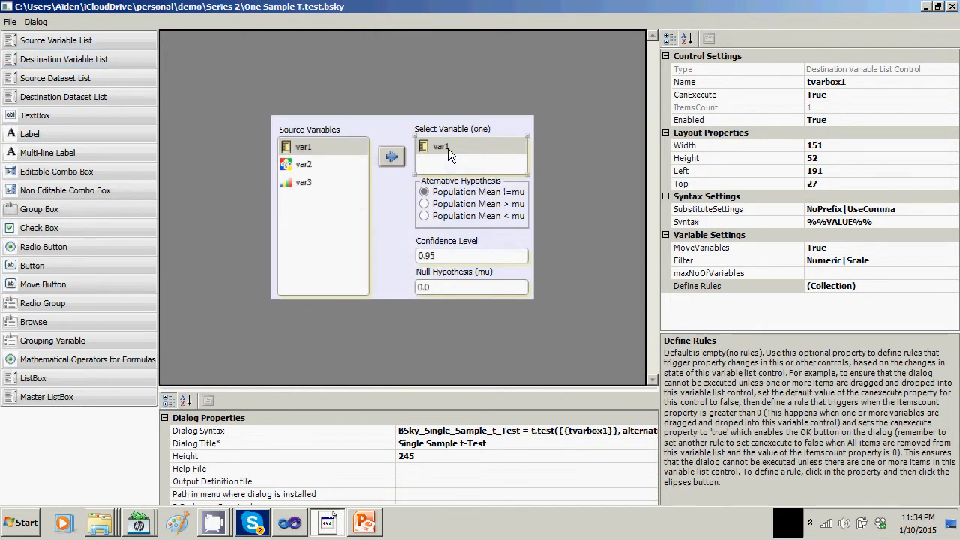
- Set the default CanExecute property of tvarbox1 to False
left_click(872, 94)
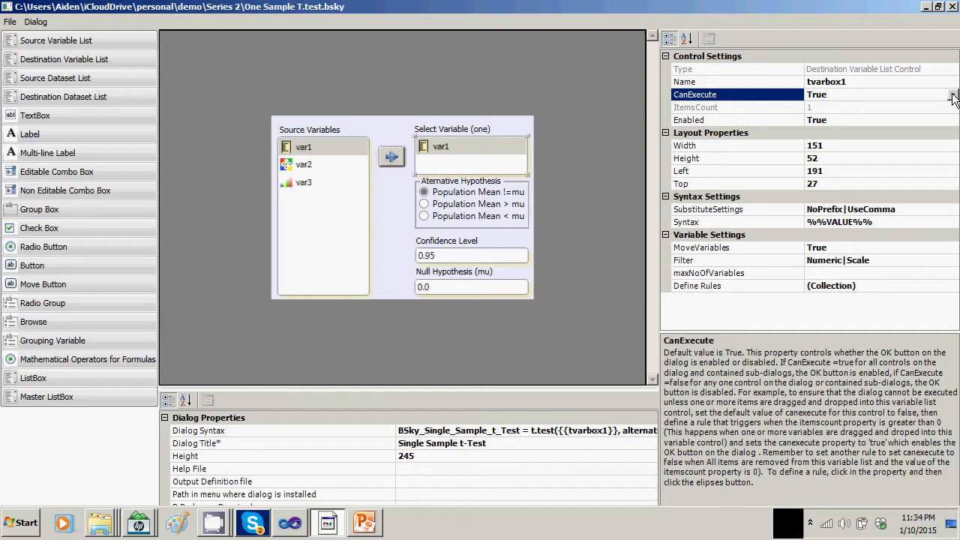
left_click(953, 95)
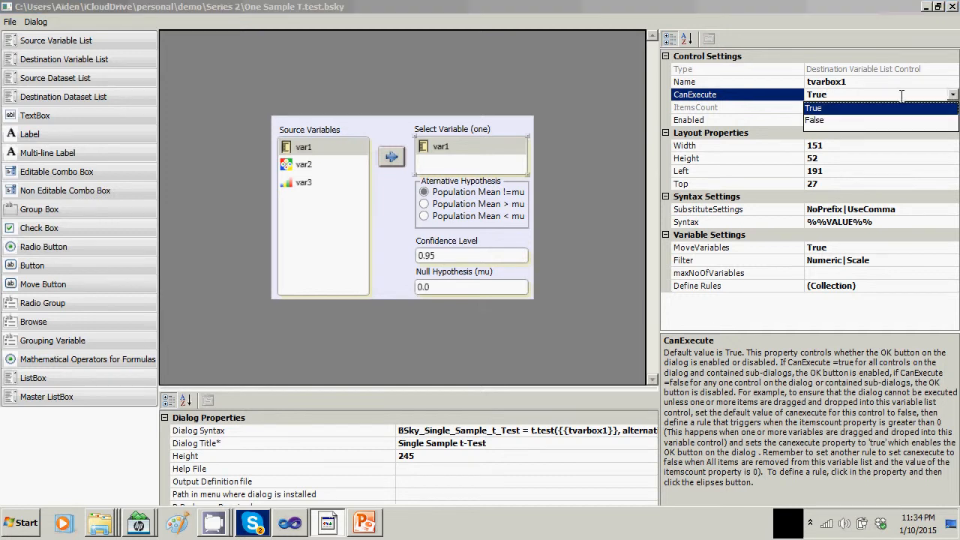
left_click(812, 123)
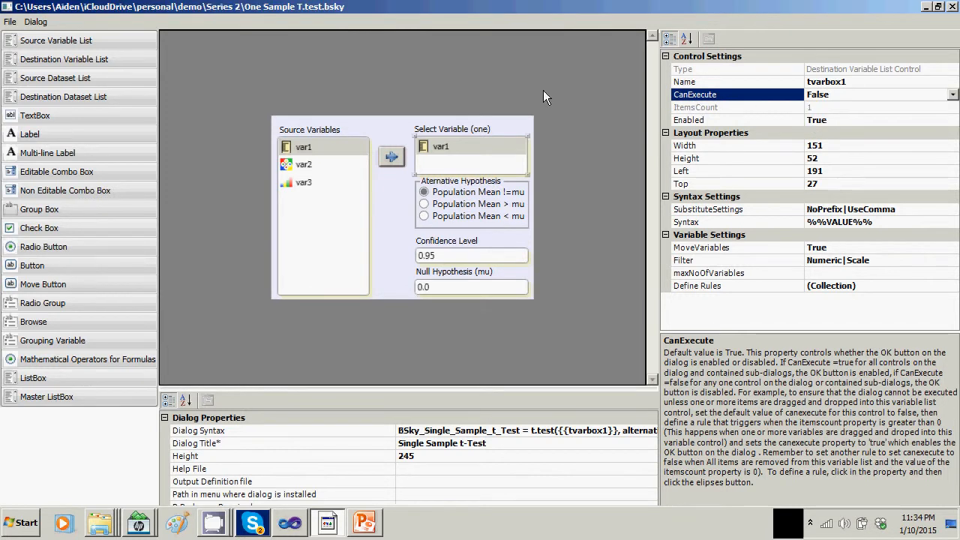
- Preview the t-test dialog again, move var1 into and back out of the Select Variable list, and cancel the preview
left_click(35, 21)
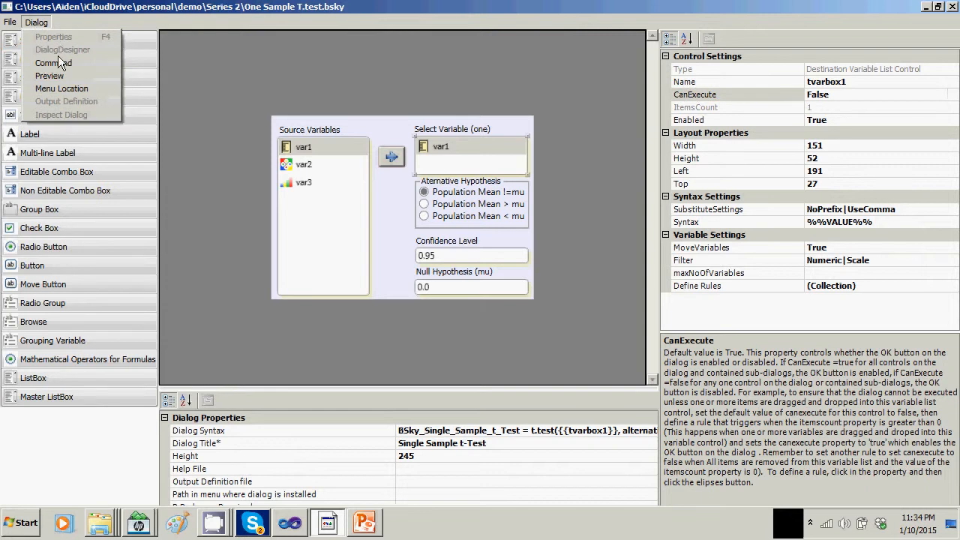
left_click(49, 76)
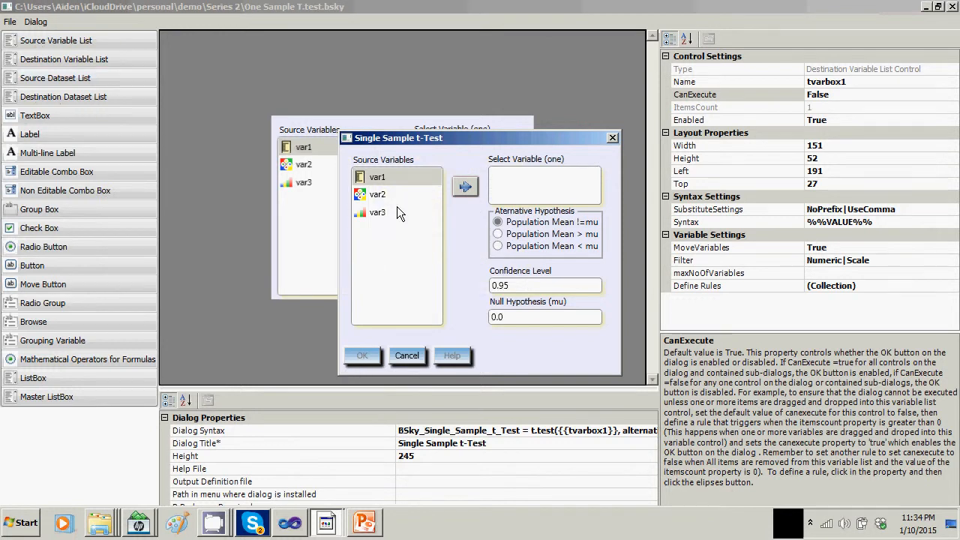
left_click(464, 187)
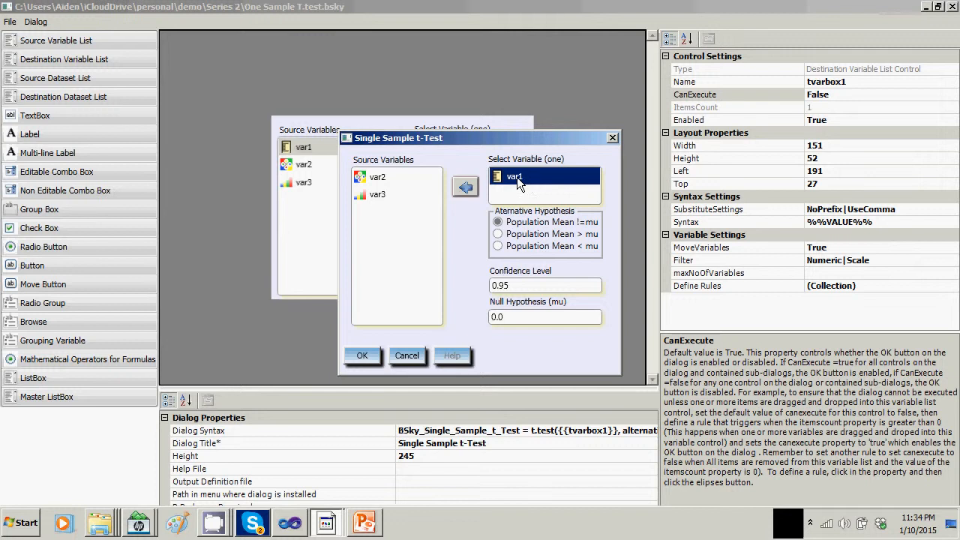
left_click(464, 186)
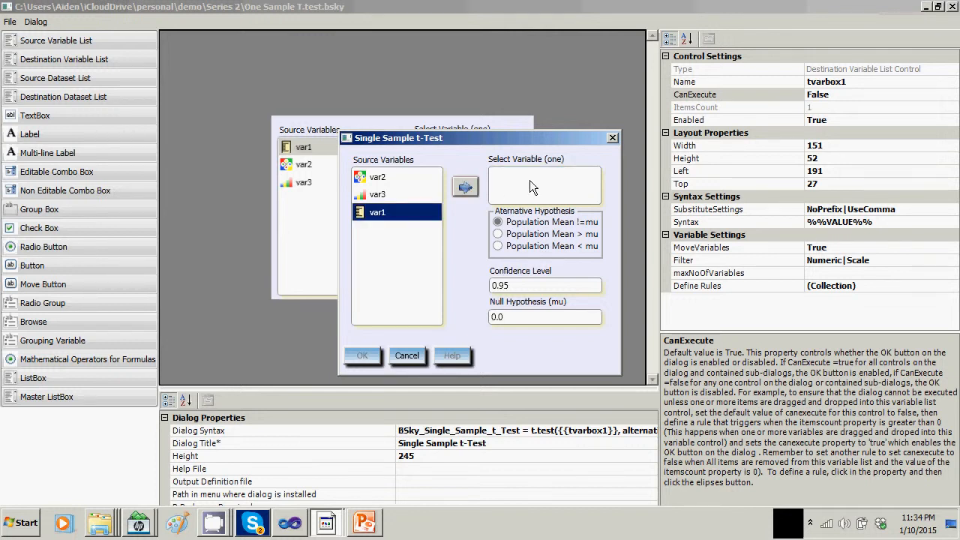
left_click(408, 355)
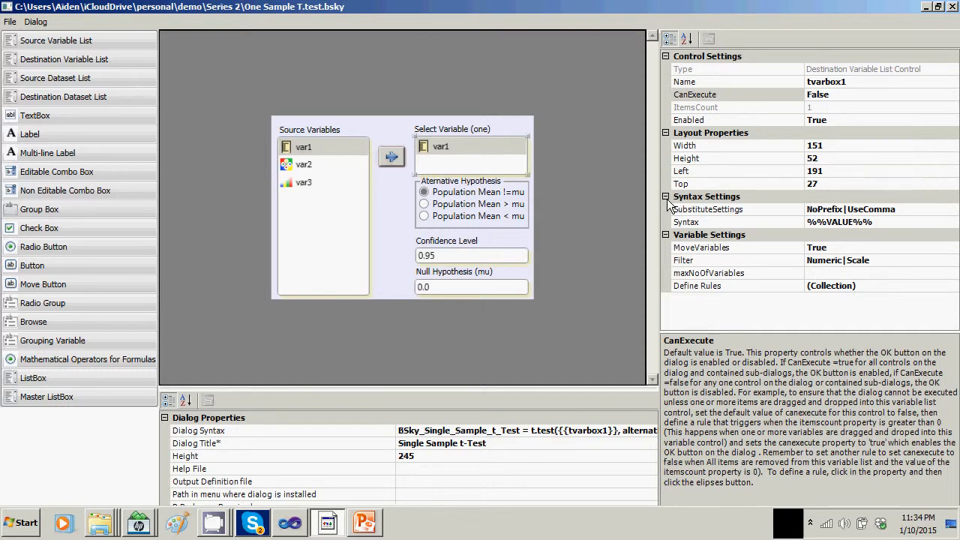
- Review the condition and setter of the Equals rule defined for tvarbox1, then close the rule editors
left_click(934, 286)
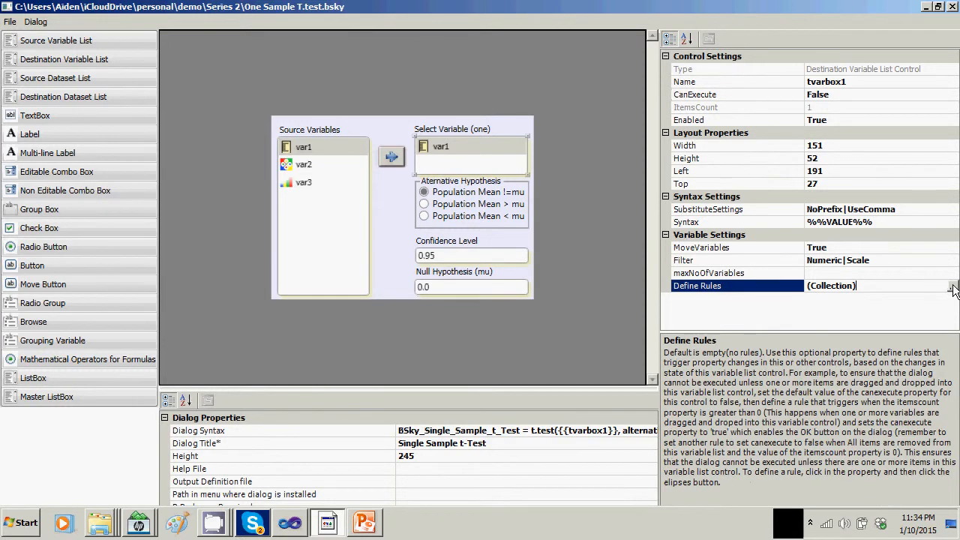
left_click(955, 287)
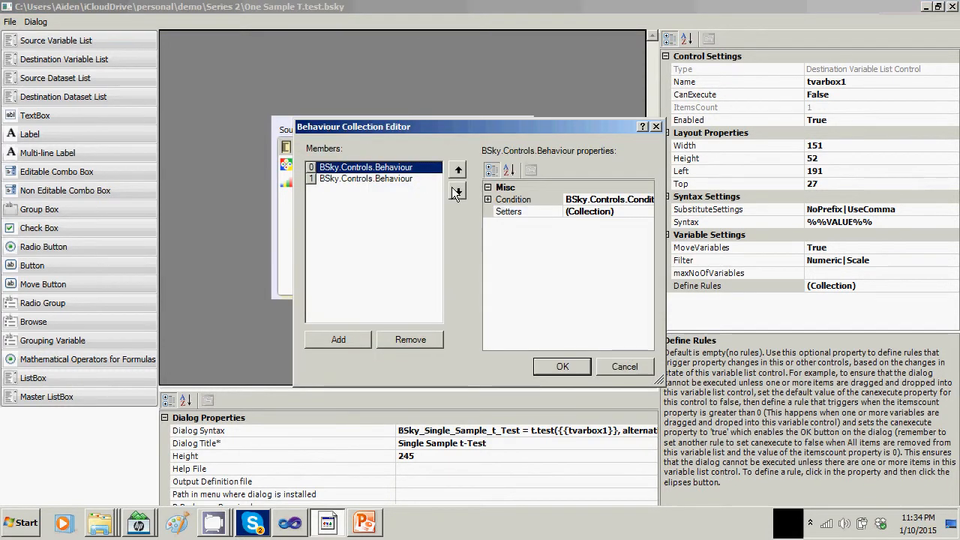
left_click(488, 200)
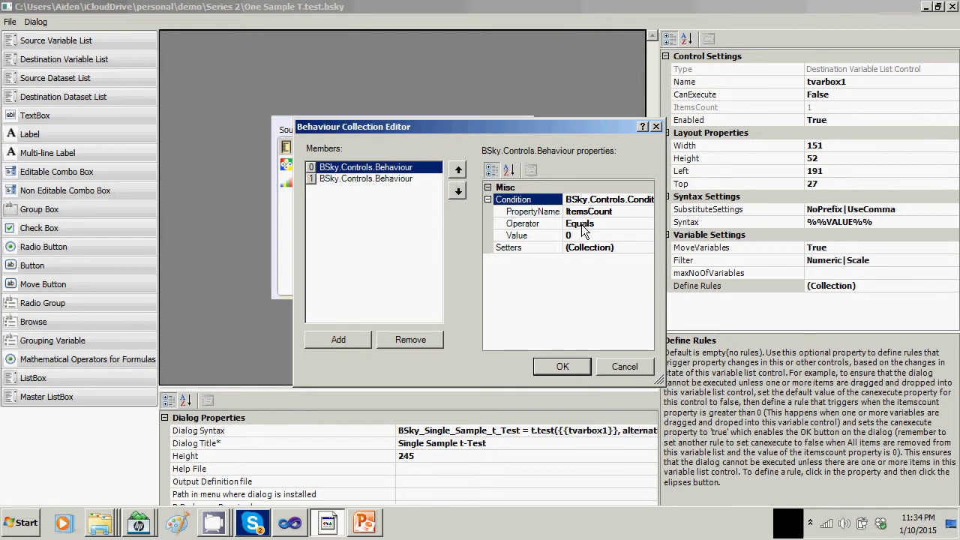
left_click(650, 244)
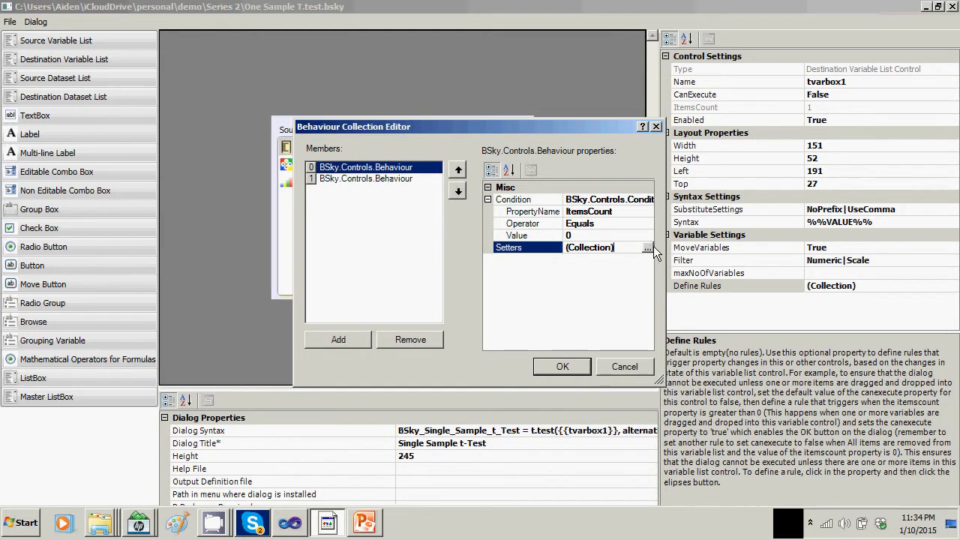
left_click(648, 247)
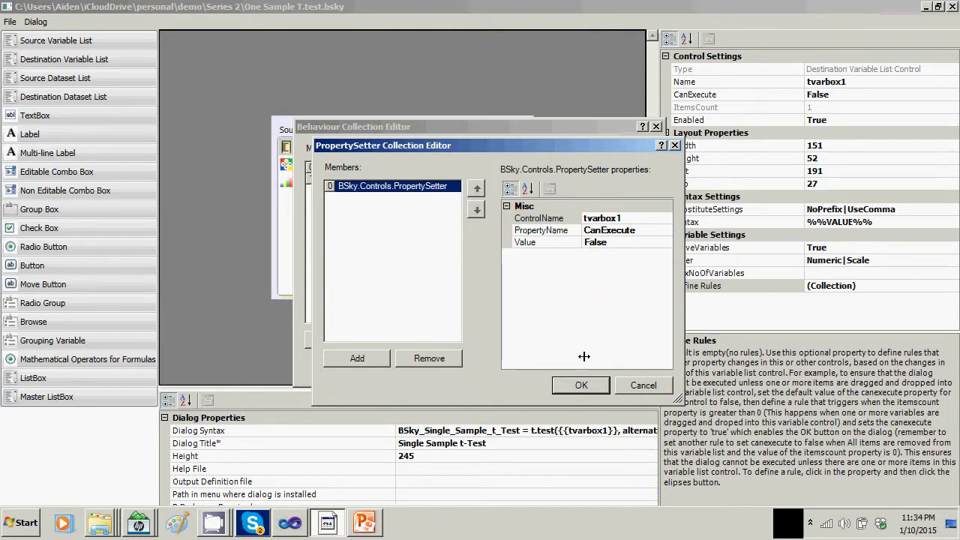
left_click(580, 385)
left_click(561, 367)
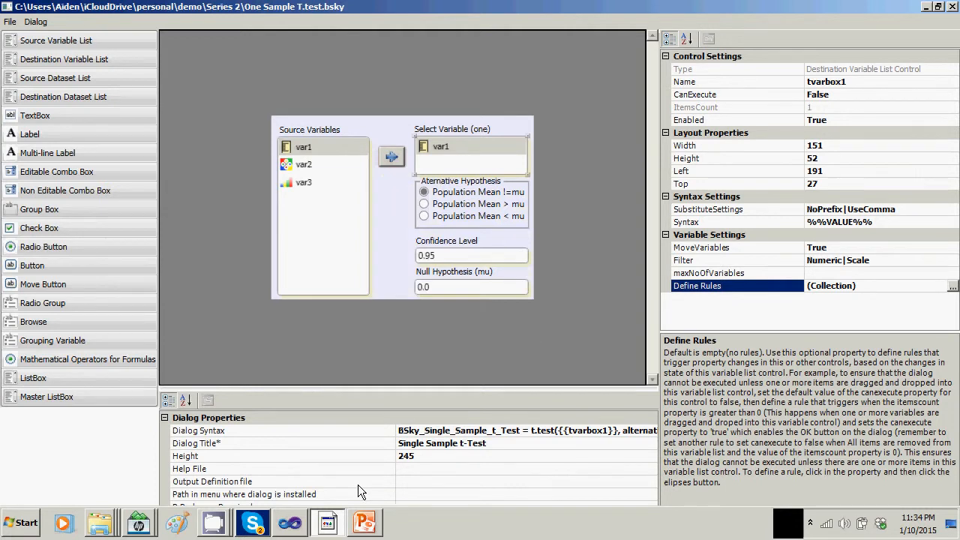
- Switch to the PowerPoint presentation and advance to the slide on radio button groups associated with a textbox
left_click(367, 524)
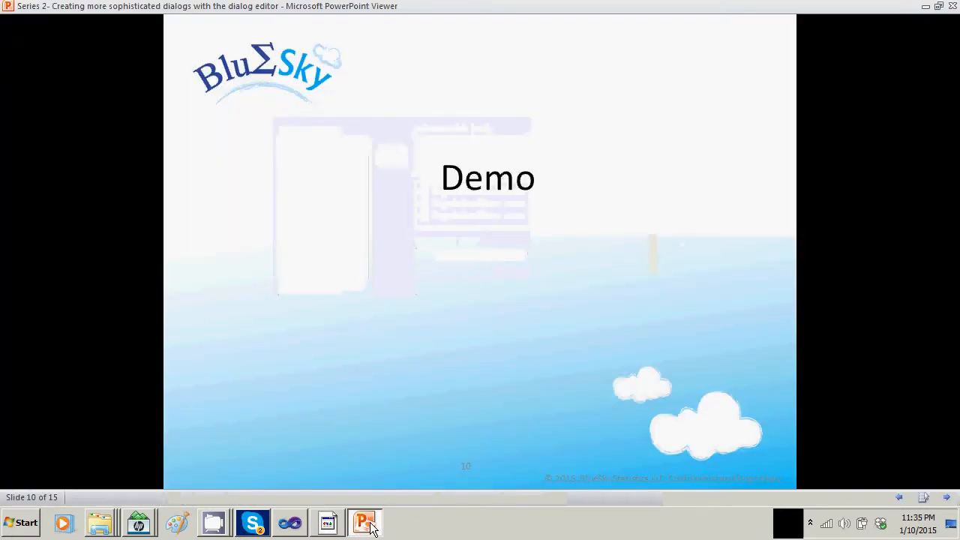
left_click(425, 361)
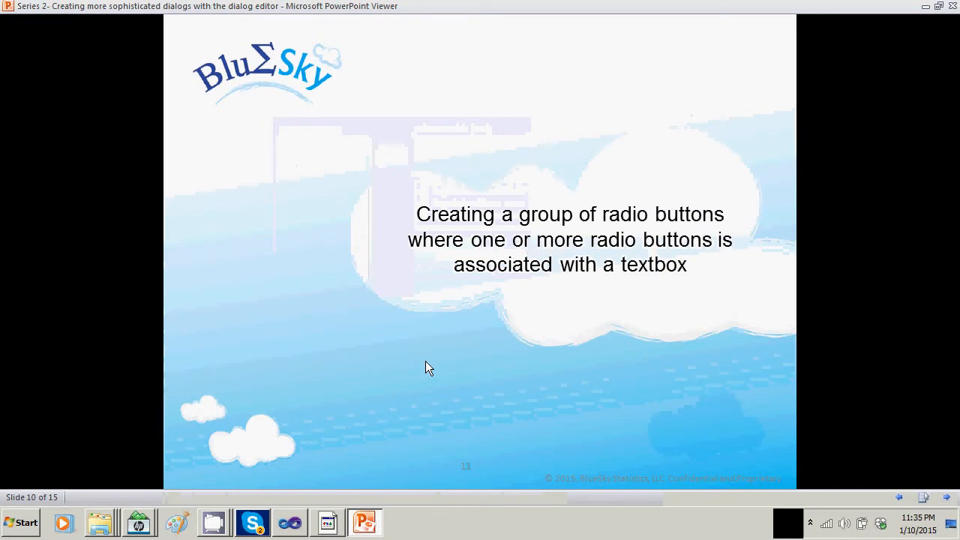
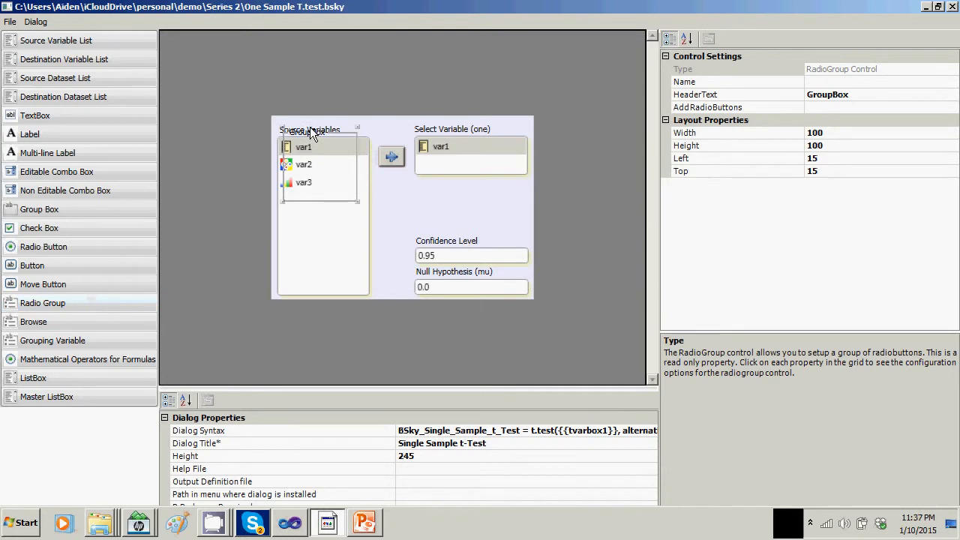
- Fit the new radio group between the Select Variable list and Confidence Level, and return the displaced Source Variables label above its list
left_click_drag(312, 133, 362, 167)
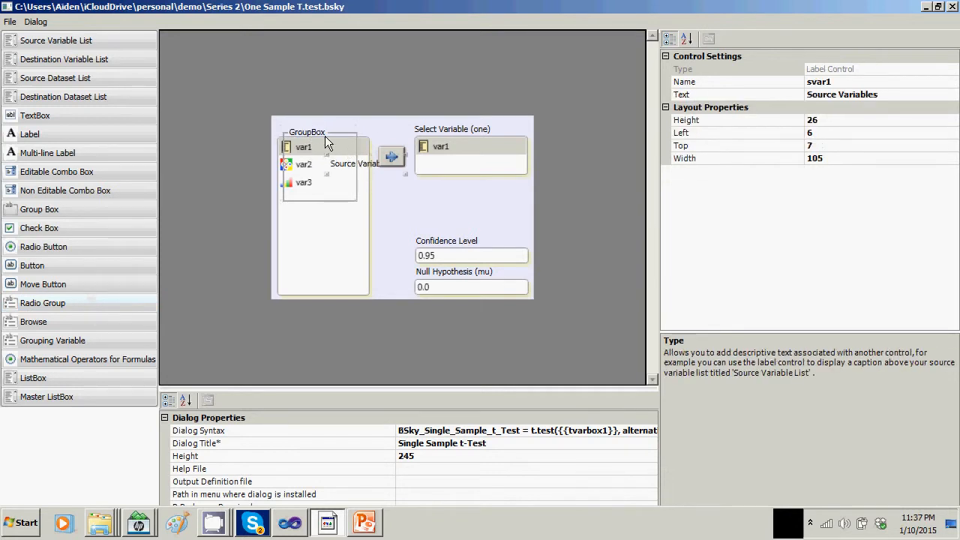
left_click_drag(325, 136, 452, 179)
left_click(356, 166)
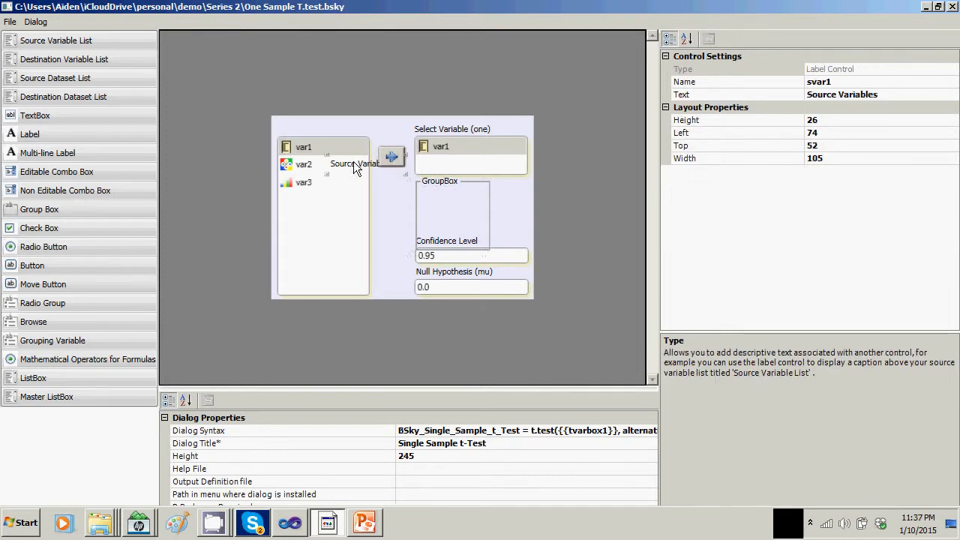
left_click_drag(356, 166, 302, 126)
left_click(485, 216)
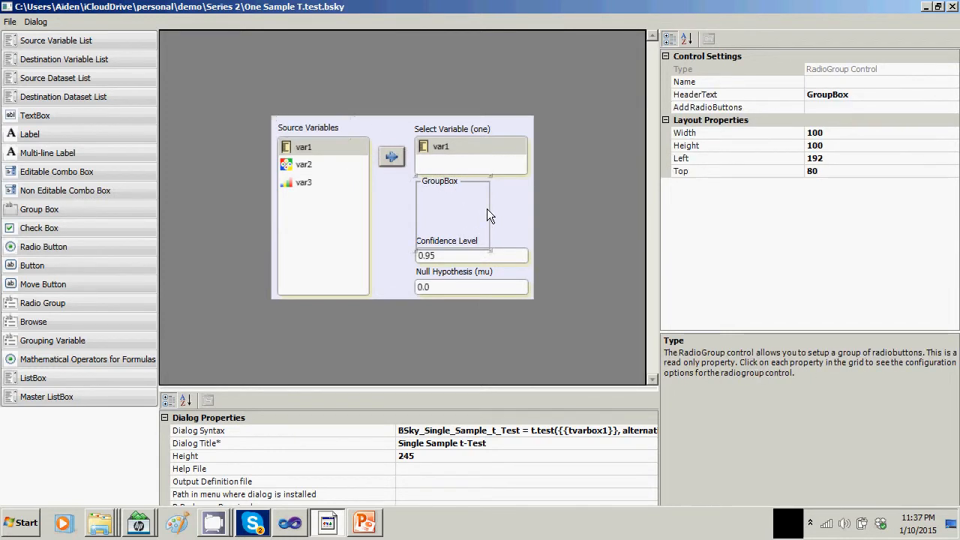
left_click_drag(490, 241, 529, 236)
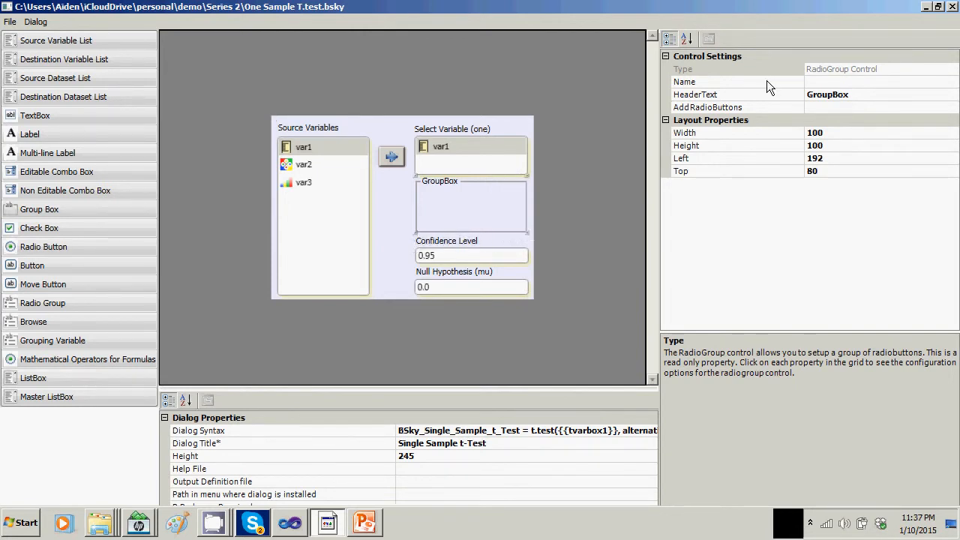
- Set the radio group's header text to "Alternate Hypothesis" and its name to gpbox2
left_click(866, 95)
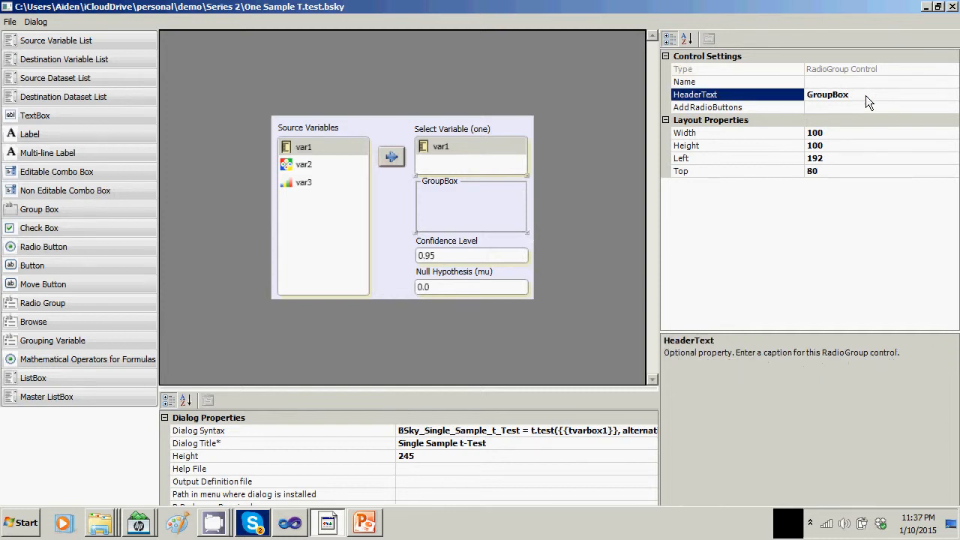
key("BackSpace")
key("BackSpace")
key("BackSpace")
key("BackSpace")
key("BackSpace")
key("BackSpace")
key("BackSpace")
key("BackSpace")
type("Alternate Hypothe")
left_click(844, 84)
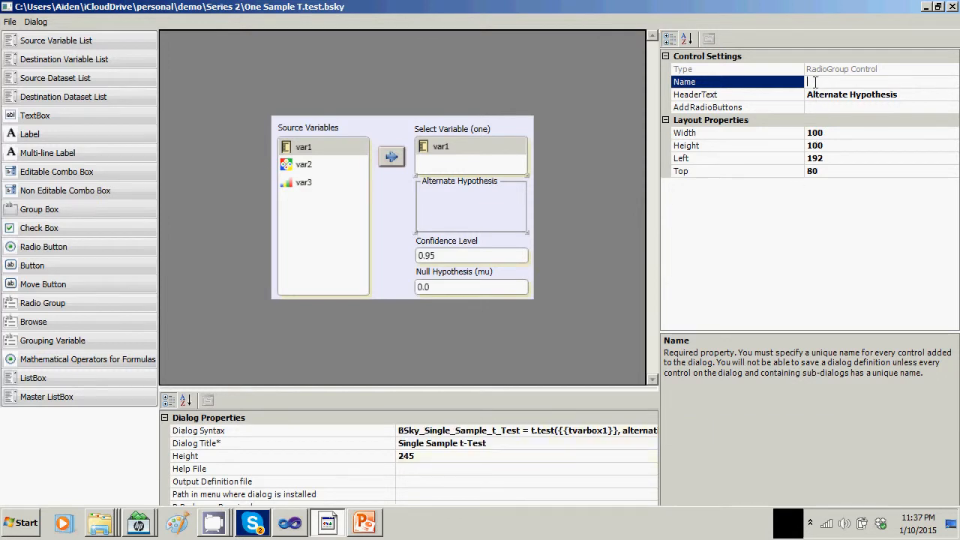
type("gpbox2")
- Add a radio button named rd1 to gpbox2 with the text "Population Mean != mu", selected by default
left_click(835, 108)
left_click(953, 107)
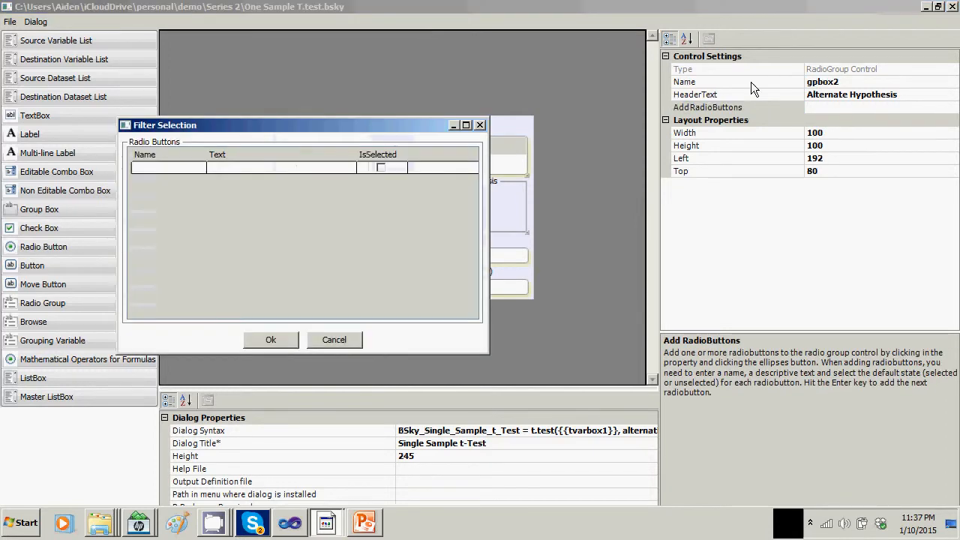
left_click(177, 167)
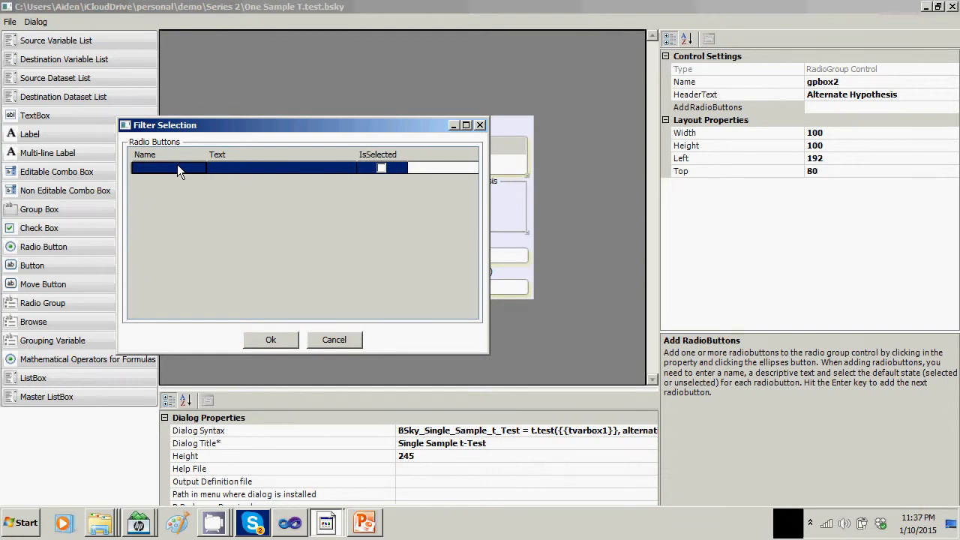
type("rd1")
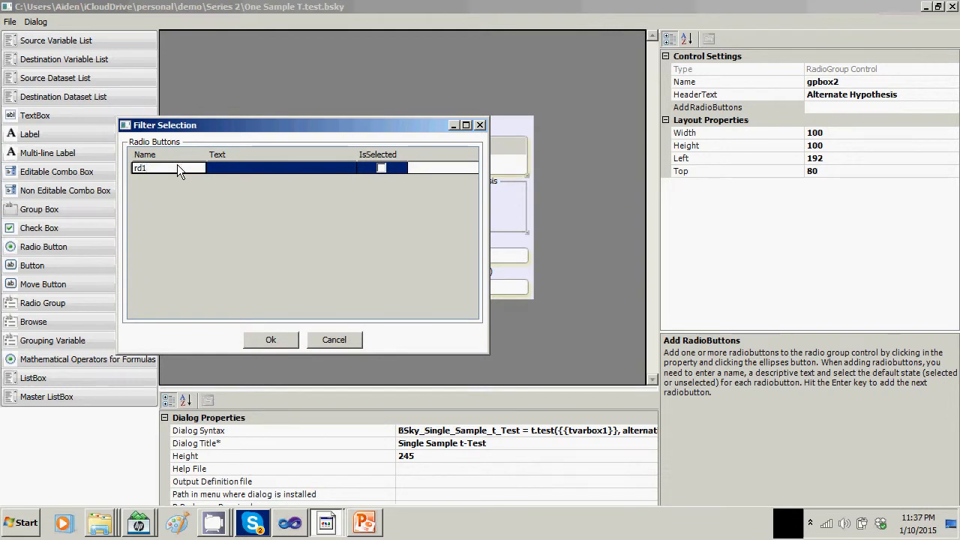
left_click(225, 166)
left_click(224, 167)
type("Po")
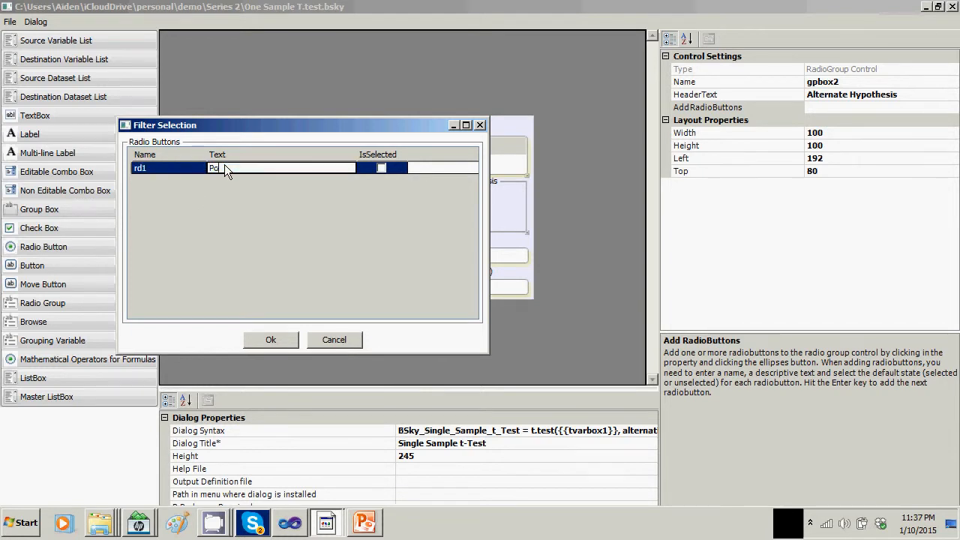
type("pMea")
type("ean")
type(" !=")
type(" mu")
left_click(383, 168)
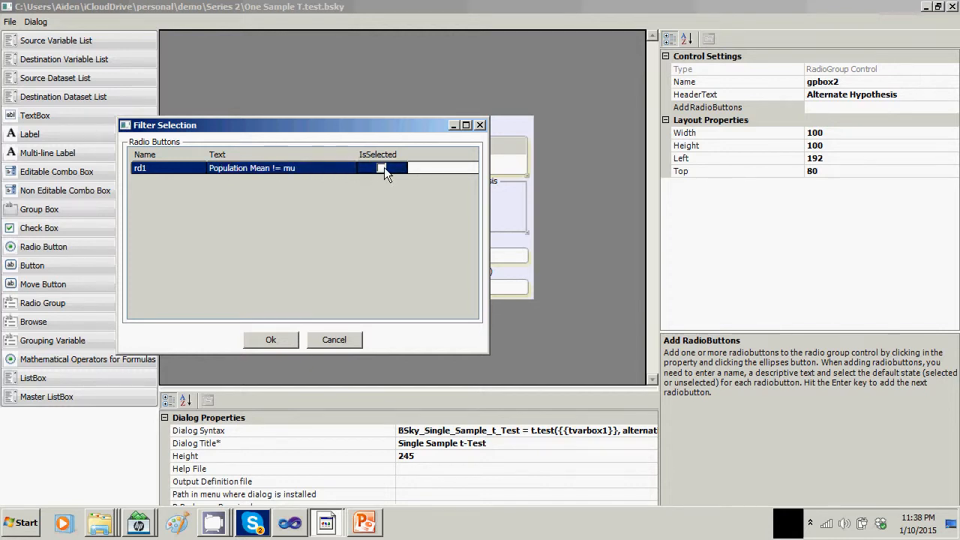
left_click(384, 167)
key("Return")
- Add a second radio button named rd2 with the text "Population Mean > mu", left unselected
left_click(194, 178)
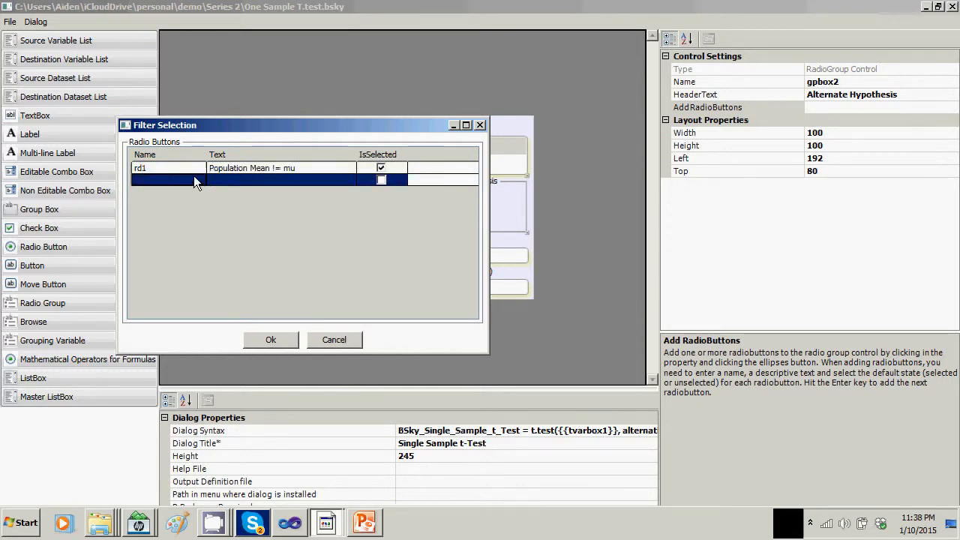
type("rd2")
left_click(227, 181)
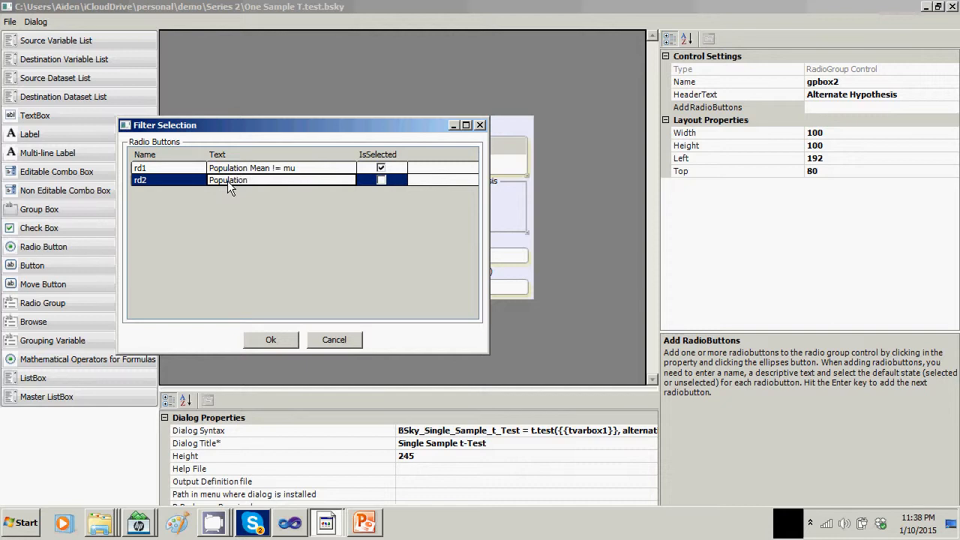
type("Mean > mu")
key("Tab")
key("Return")
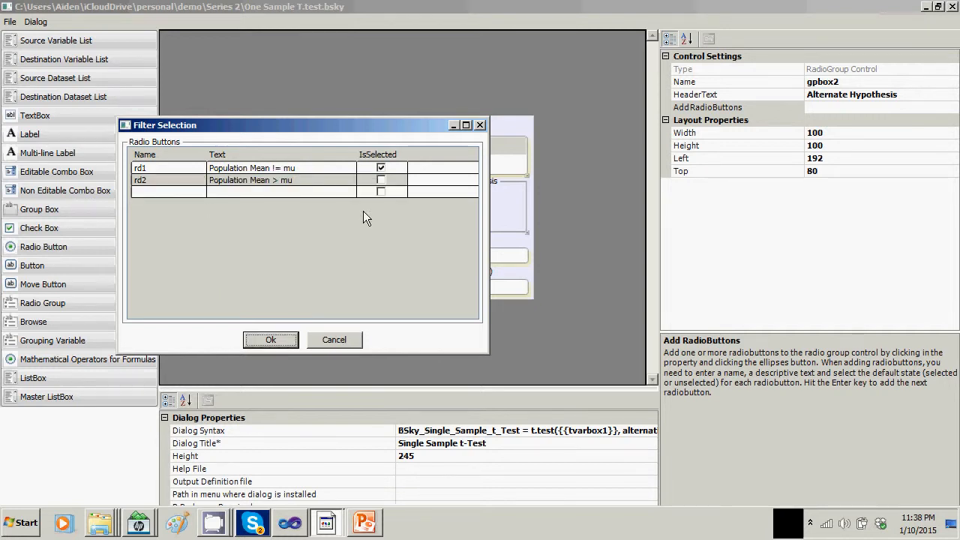
- Add a third radio button named rd3 with the text "Population Mean < mu" and accept the radio button list
left_click(158, 189)
left_click(165, 190)
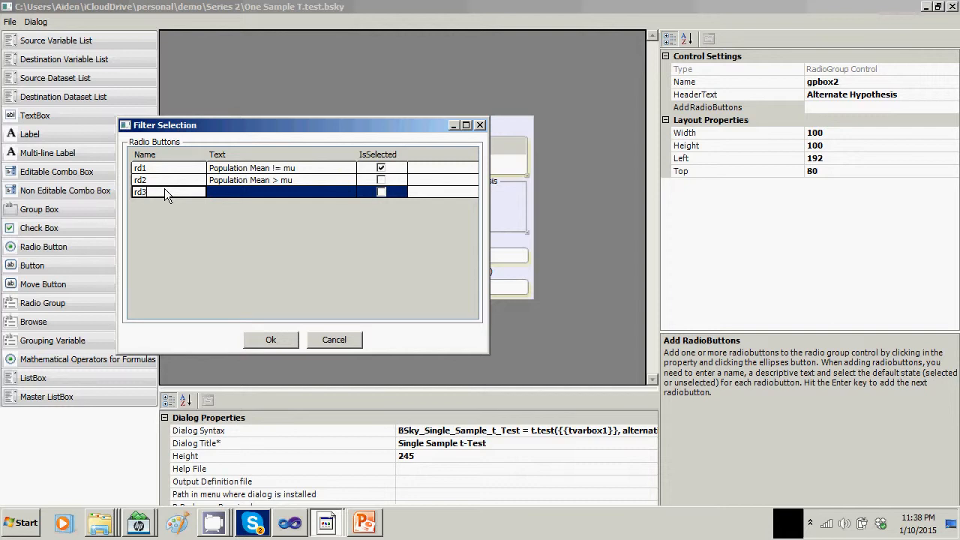
left_click(220, 187)
left_click(221, 188)
type("Populatio")
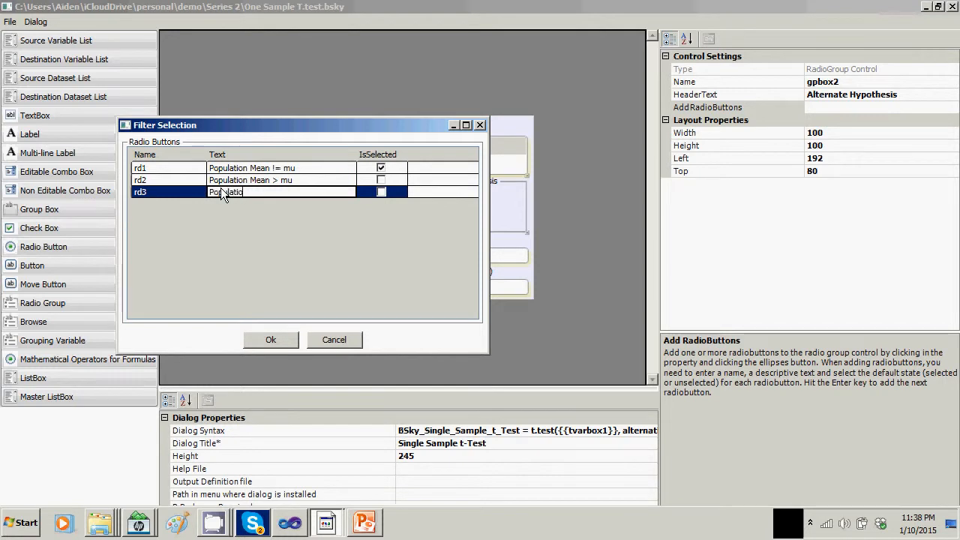
type("n Mean")
type("<")
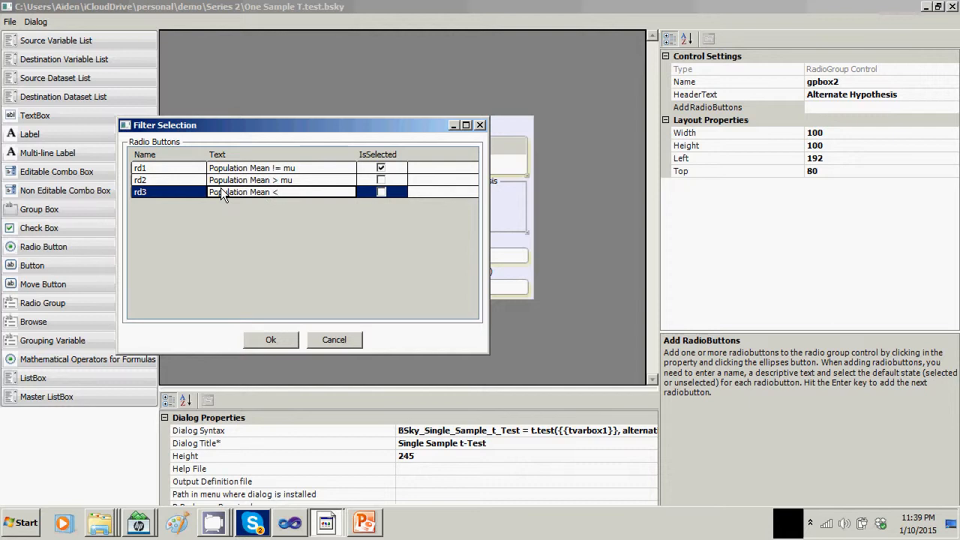
type(" mu")
left_click(288, 342)
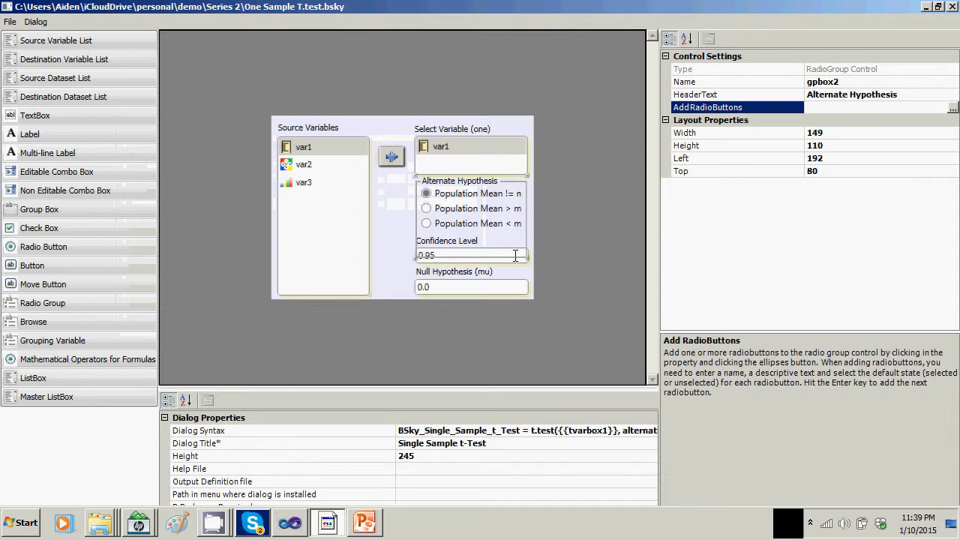
- Resize the Alternate Hypothesis group so it ends above Confidence Level and is wide enough for the full option labels
left_click_drag(529, 257, 528, 234)
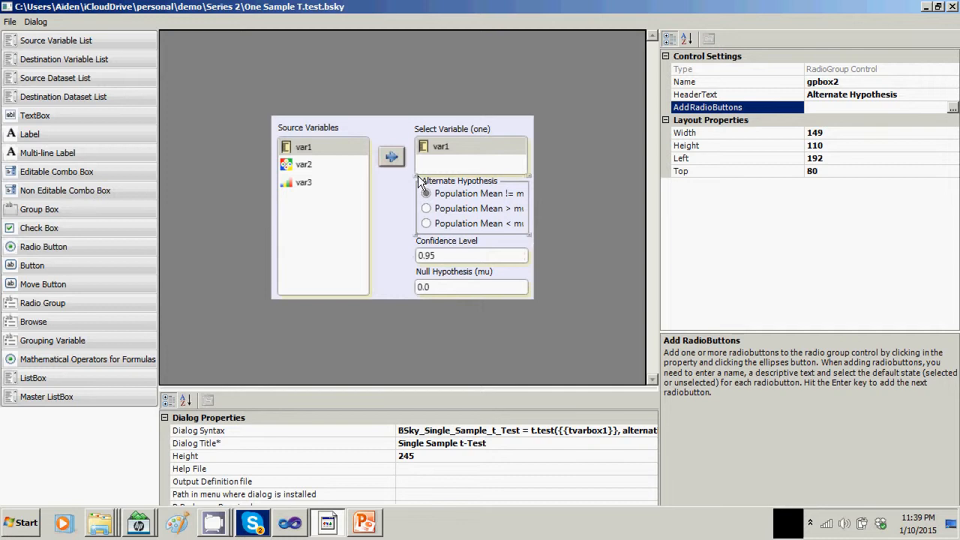
left_click_drag(414, 176, 406, 174)
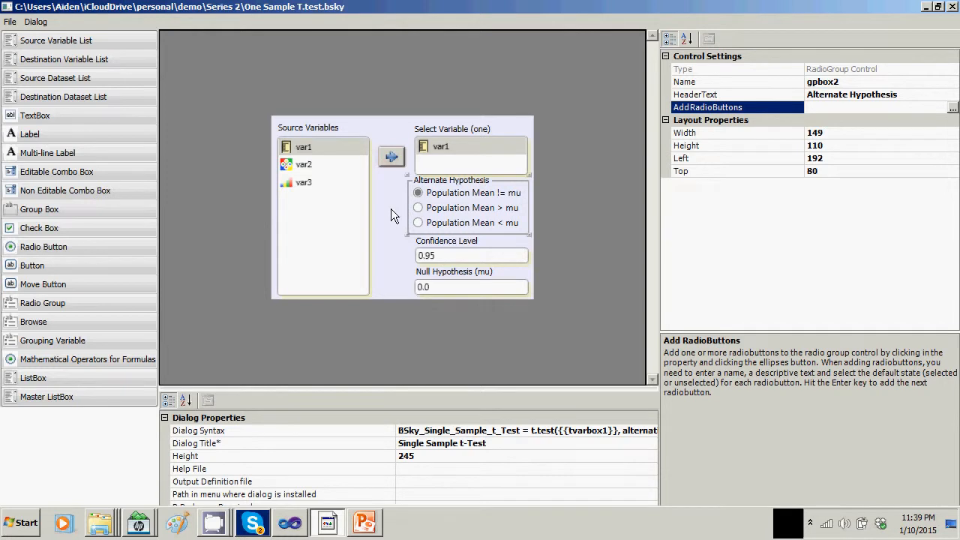
- Set the Syntax property of the "Population Mean != mu" radio button to two.sided
left_click(460, 196)
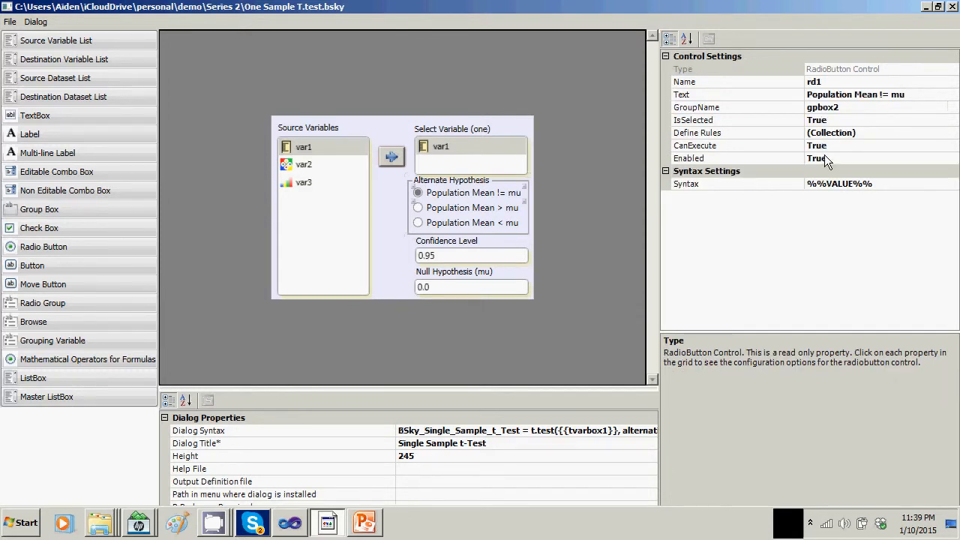
left_click(885, 184)
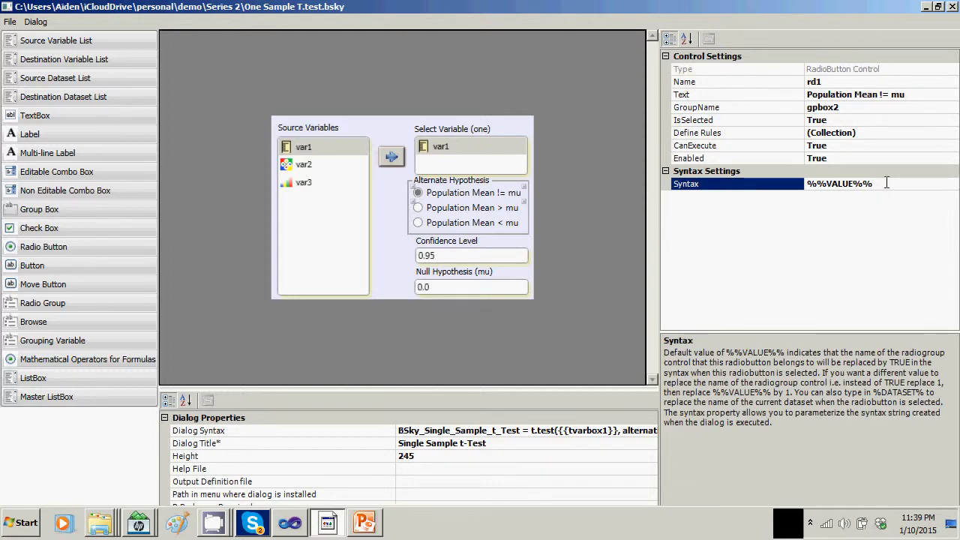
key("BackSpace")
key("BackSpace")
key("BackSpace")
key("BackSpace")
key("BackSpace")
key("BackSpace")
key("BackSpace")
key("BackSpace")
key("BackSpace")
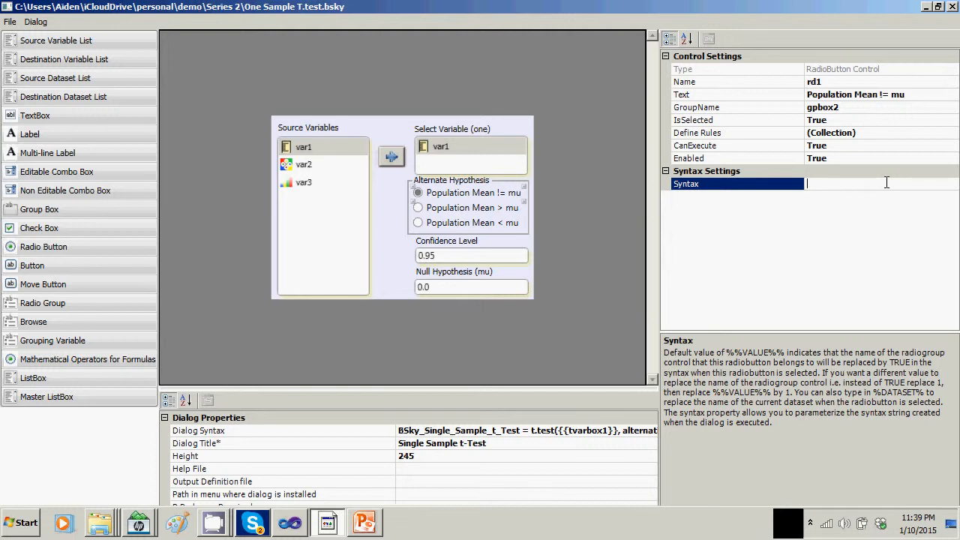
type("two.sided")
- Set the Syntax property of the "Population Mean > mu" radio button to greater
left_click(476, 208)
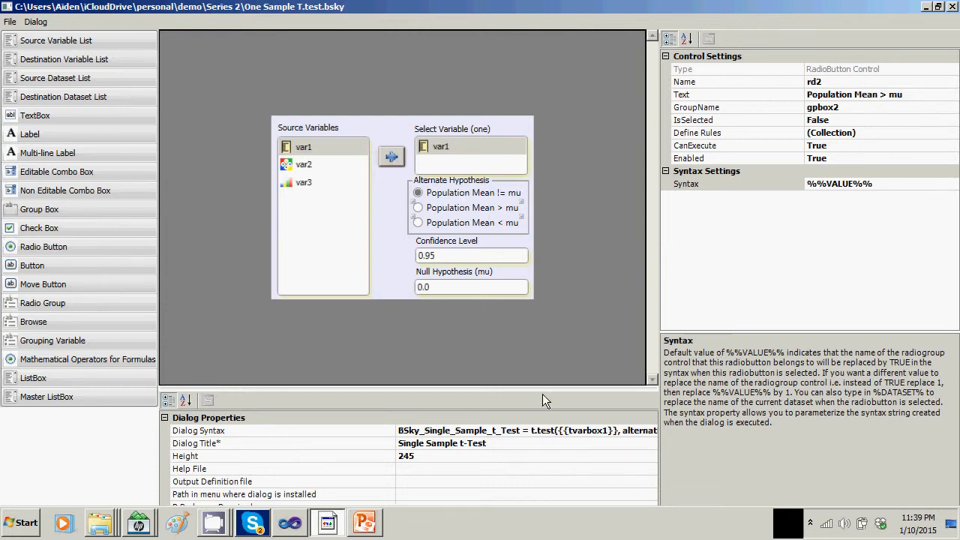
left_click(882, 184)
key("BackSpace")
key("BackSpace")
key("BackSpace")
key("BackSpace")
key("BackSpace")
key("BackSpace")
key("BackSpace")
key("BackSpace")
key("BackSpace")
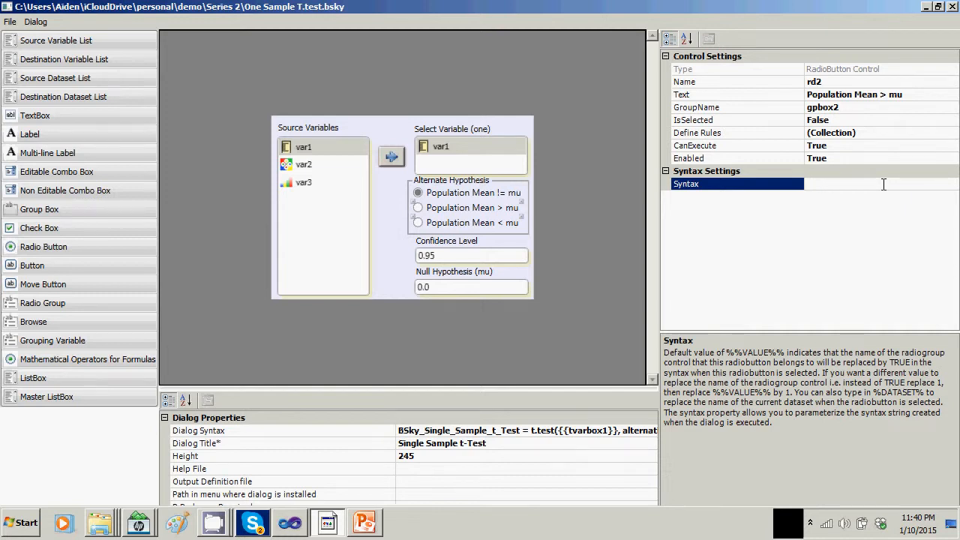
type("greater")
- Set the Syntax property of the "Population Mean < mu" radio button to less
left_click(463, 221)
left_click(843, 184)
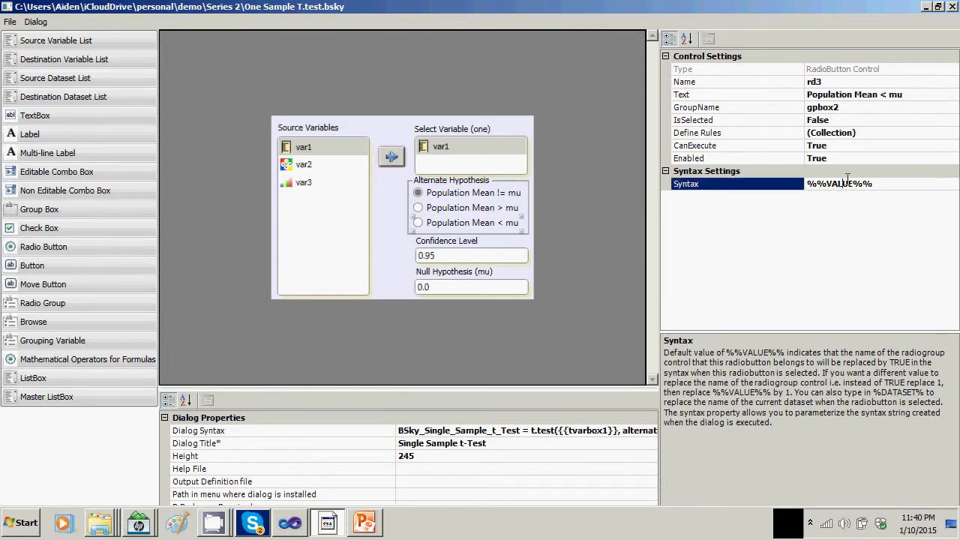
left_click_drag(874, 184, 806, 184)
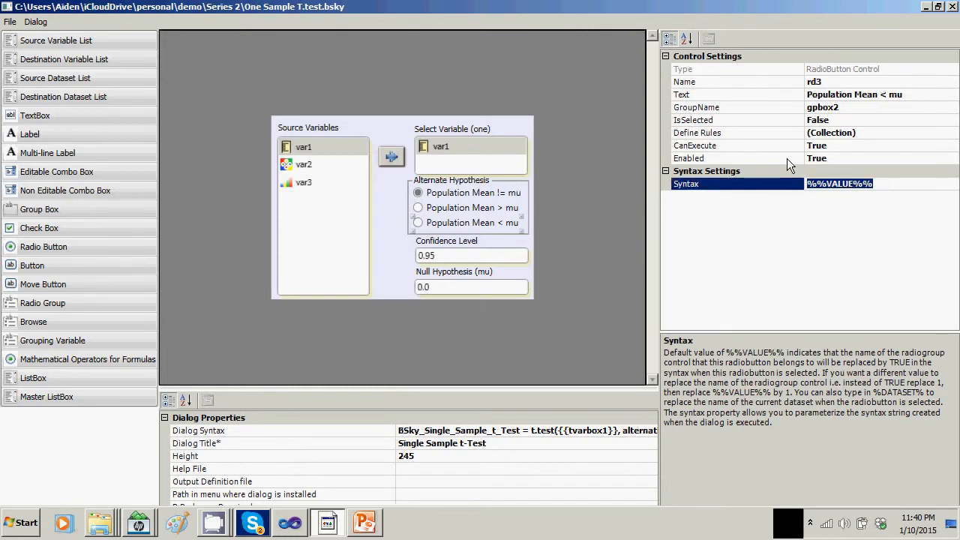
type("less")
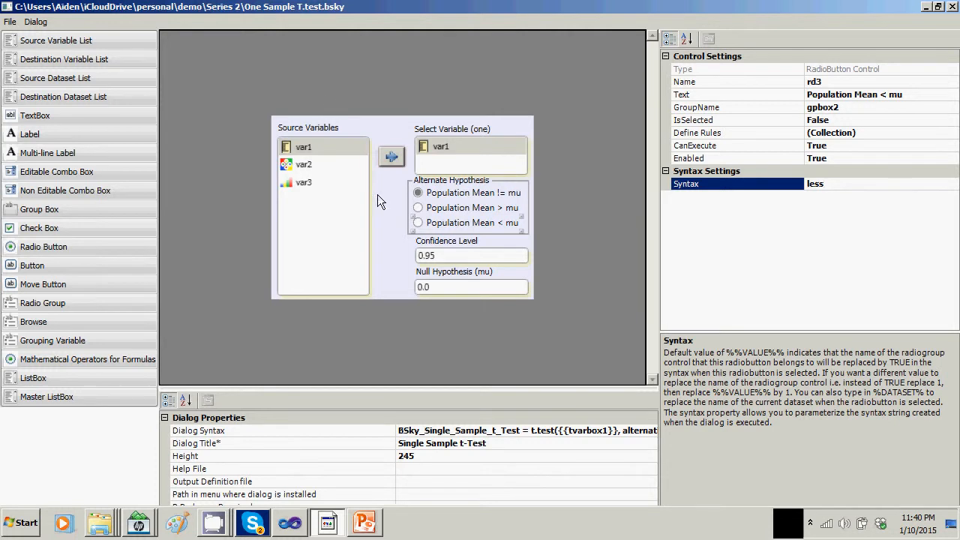
left_click(391, 220)
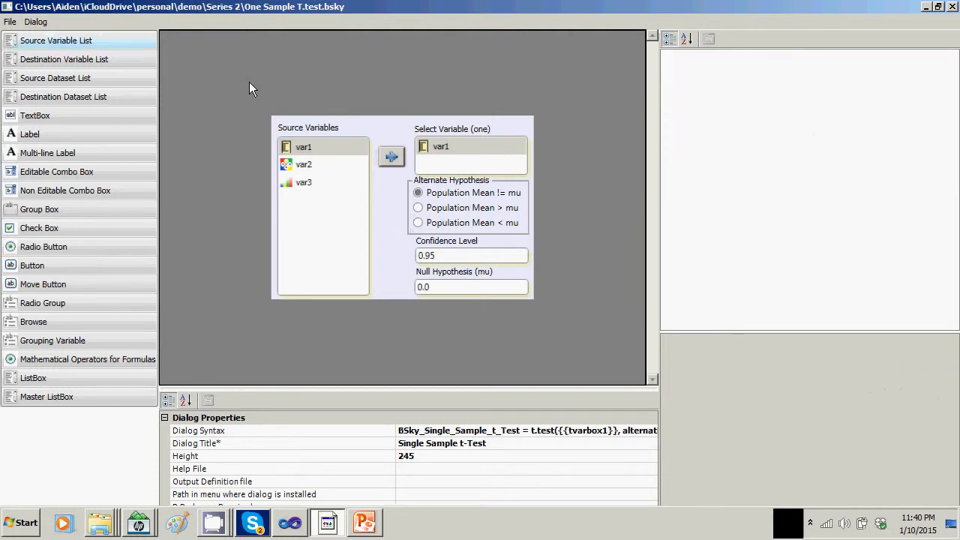
- Preview the Single Sample t-Test dialog with its Alternate Hypothesis options, and close the preview
left_click(36, 22)
left_click(49, 76)
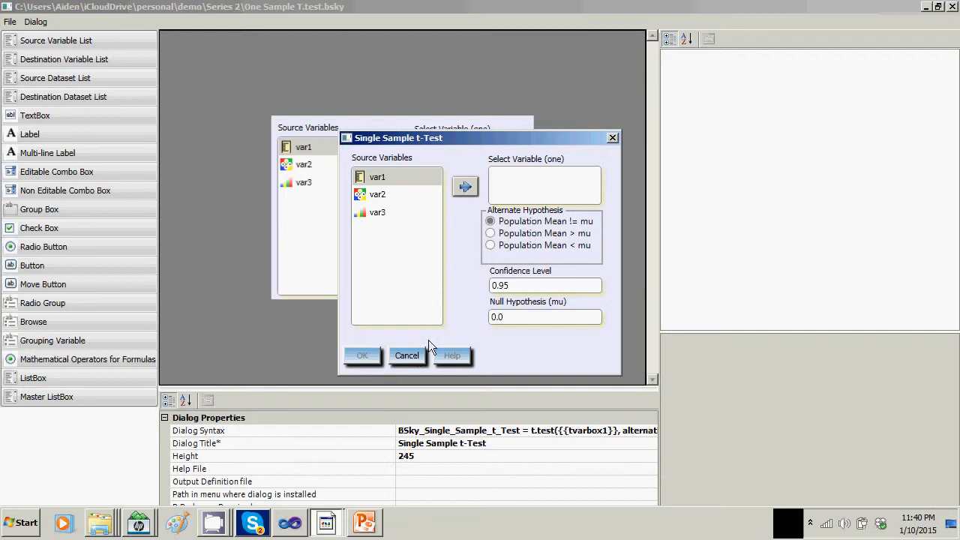
left_click(408, 355)
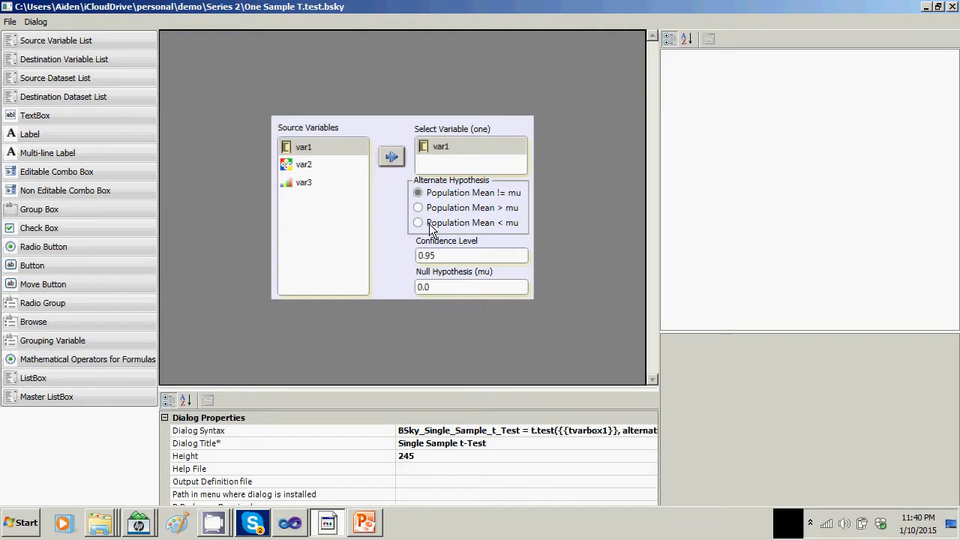
- Open the Plot of Means dialog definition from the Series 2 folder, discarding the changes to One Sample T.test
left_click(10, 21)
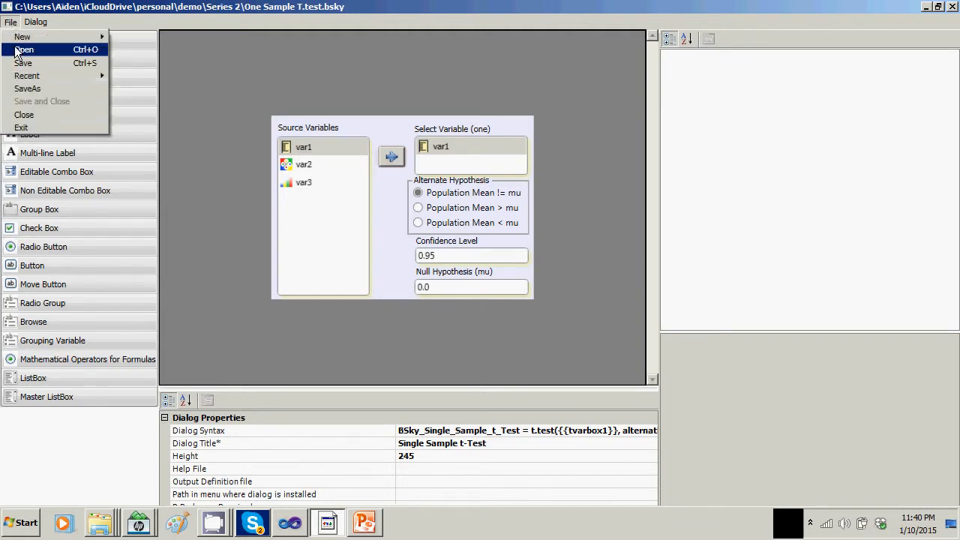
left_click(18, 49)
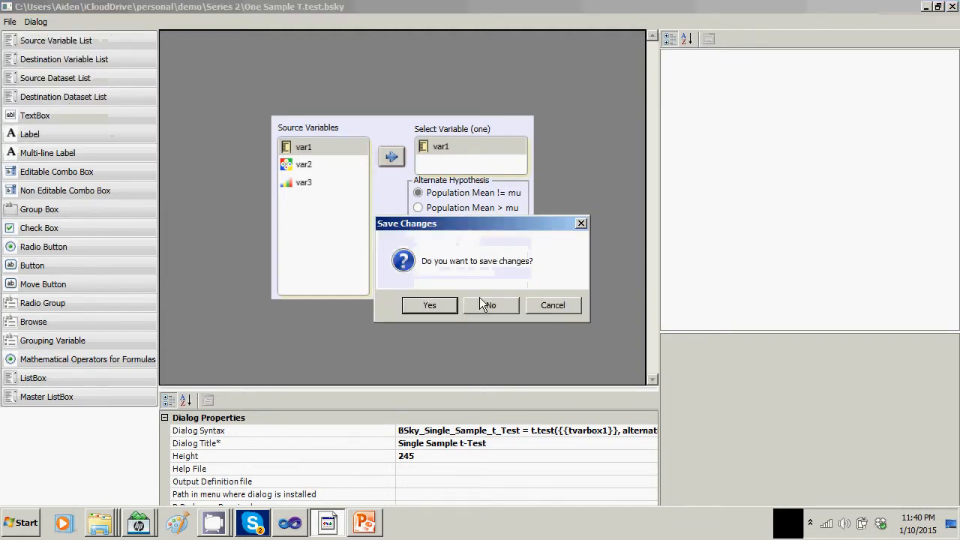
left_click(493, 302)
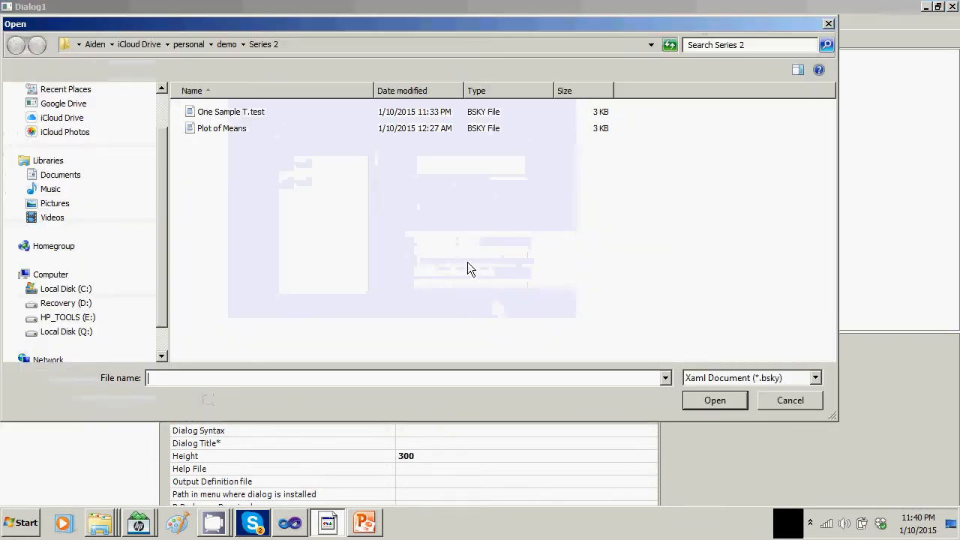
left_click(226, 128)
left_click(713, 401)
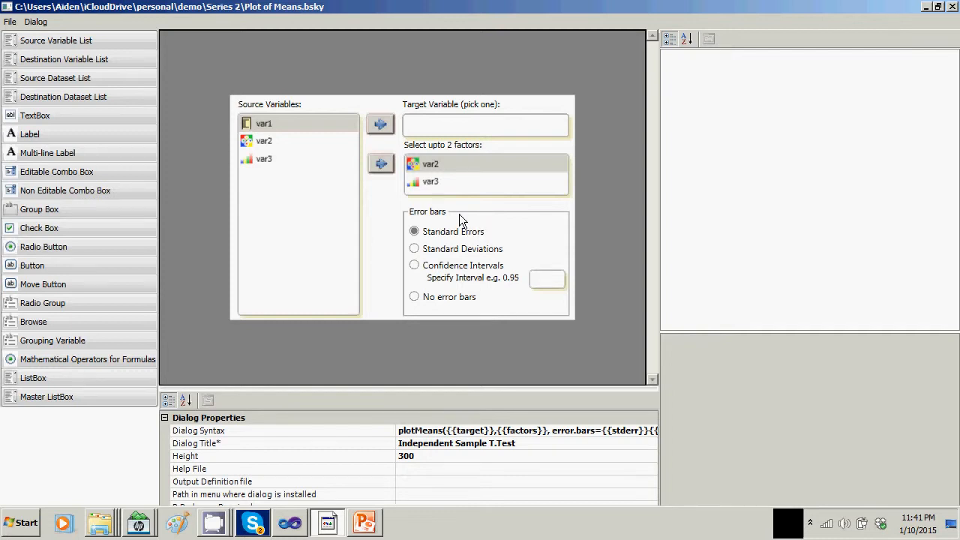
- Preview the Plot of Means dialog, try each Error bars option to examine how the interval text box responds, and close the preview
left_click(36, 22)
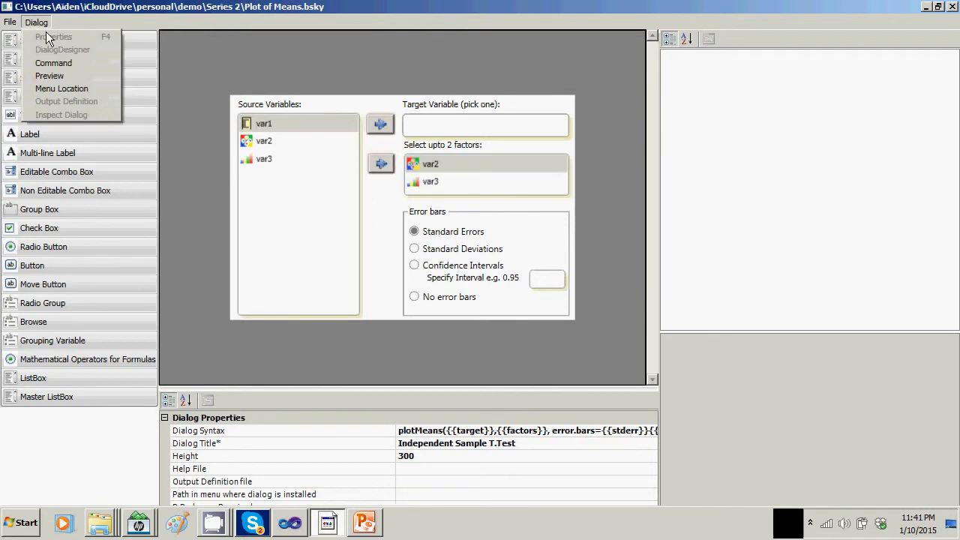
left_click(57, 78)
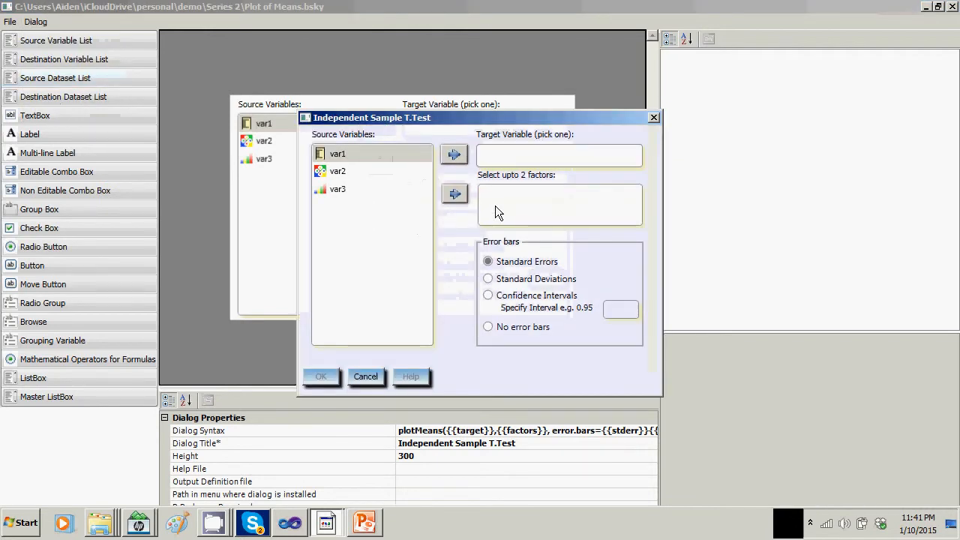
left_click(488, 262)
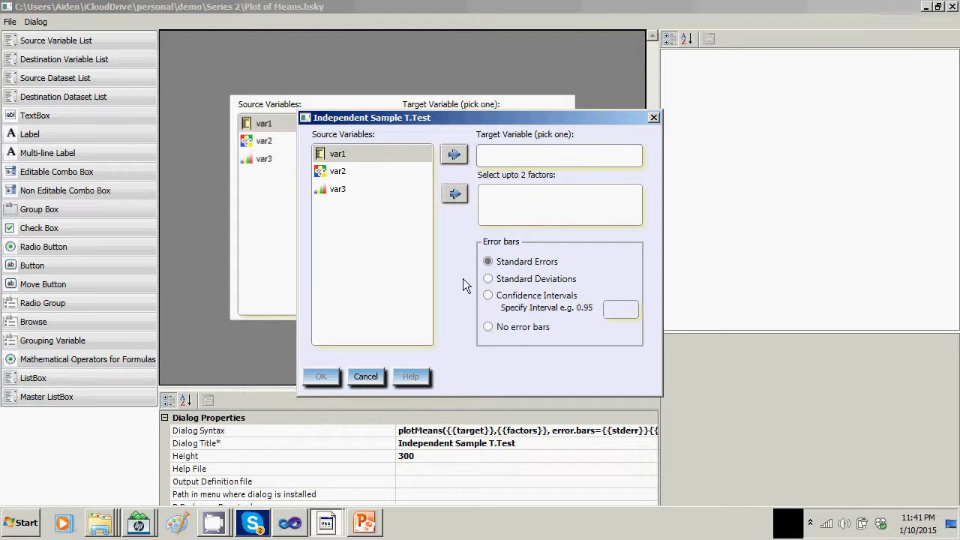
left_click(489, 278)
left_click(489, 296)
left_click(488, 327)
left_click(488, 263)
left_click(490, 279)
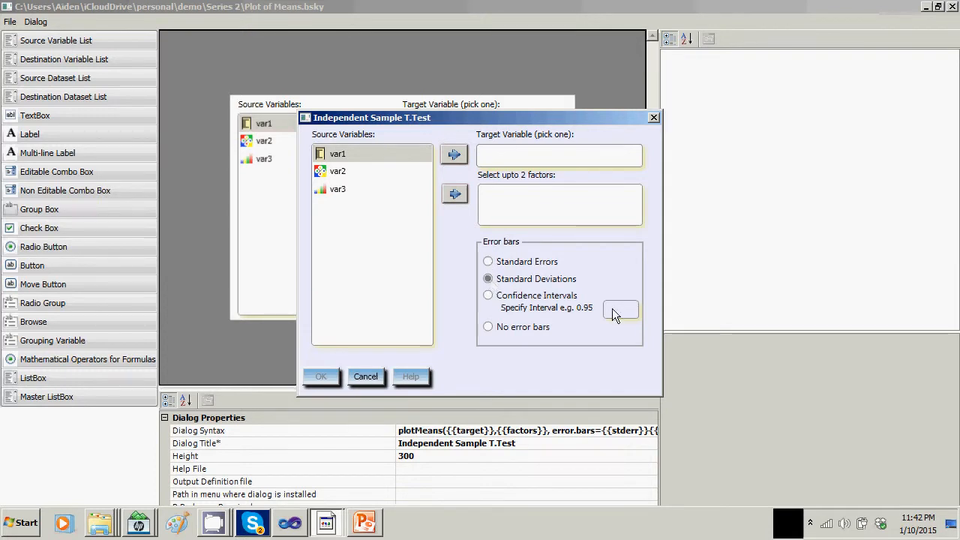
left_click(489, 297)
left_click(489, 326)
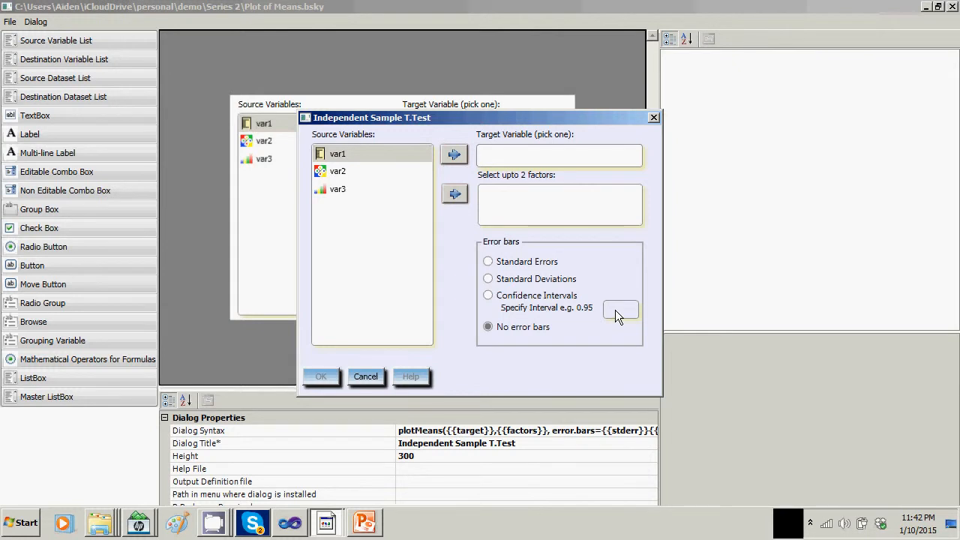
left_click(376, 377)
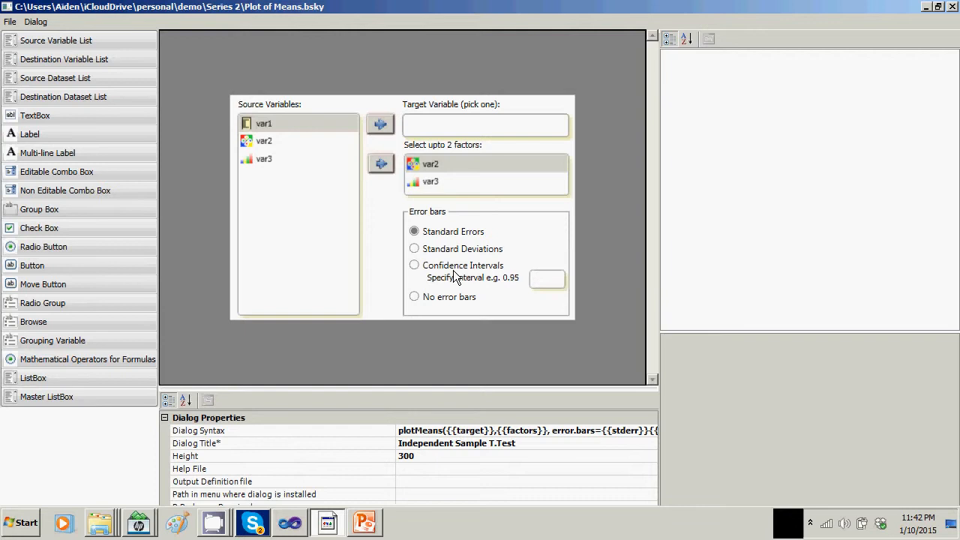
- Delete the Error bars group box and the Standard Errors, Standard Deviations and Confidence Intervals radio buttons
left_click(443, 212)
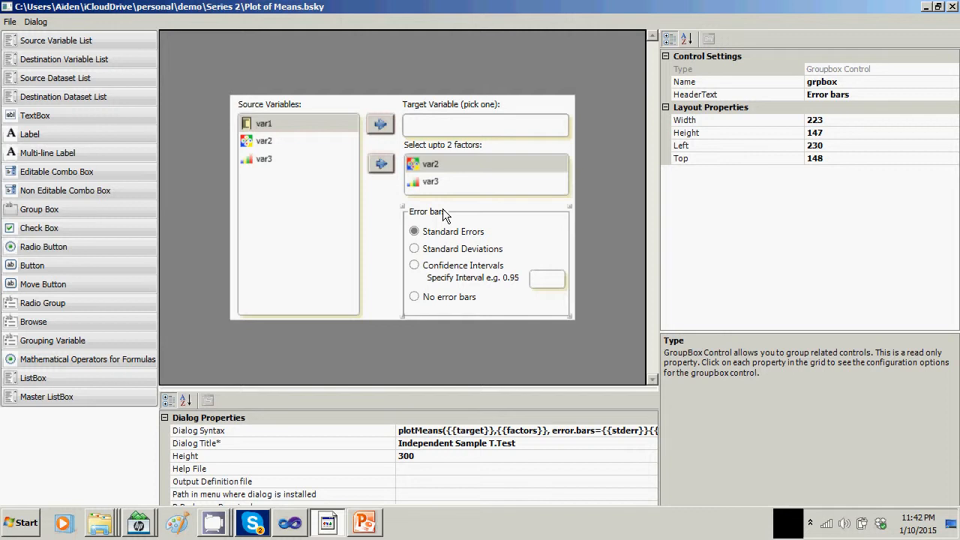
key("Delete")
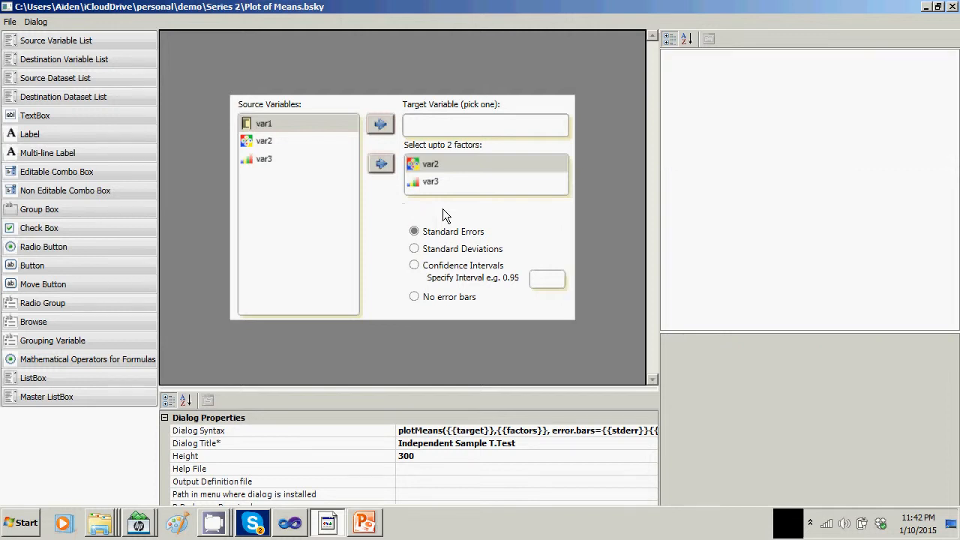
left_click(439, 227)
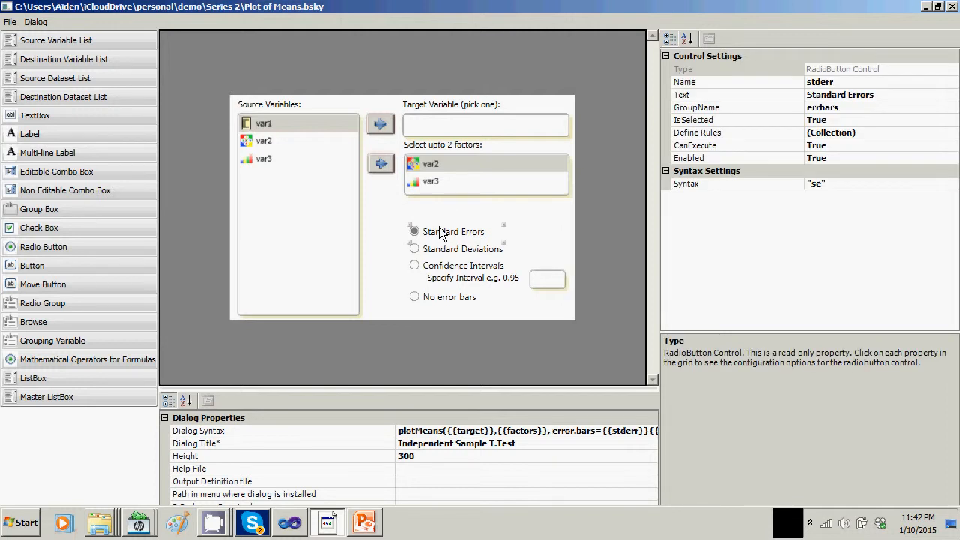
key("Delete")
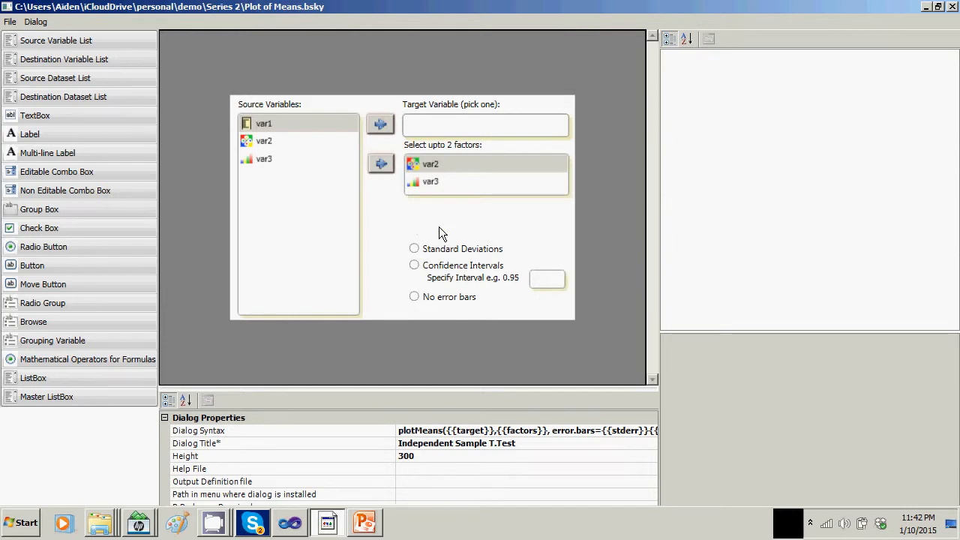
left_click(445, 252)
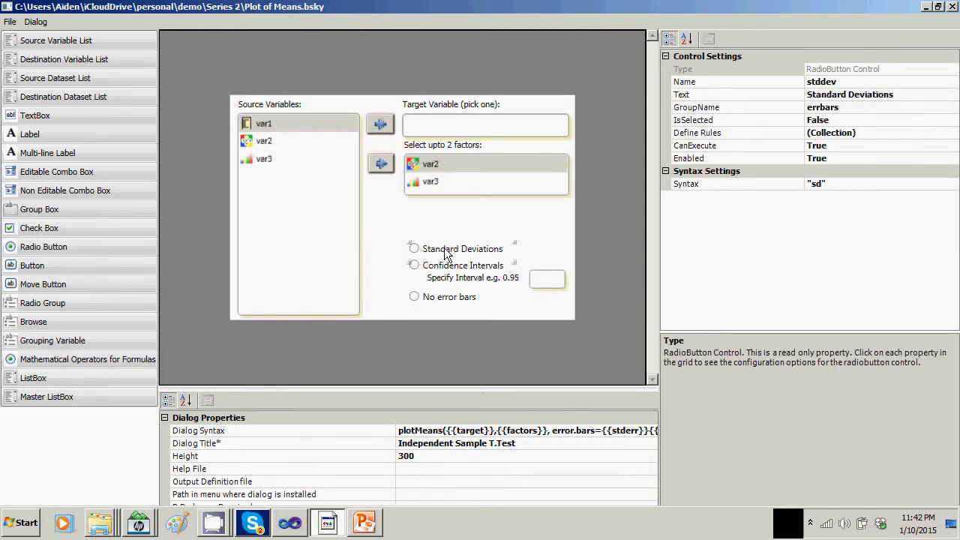
key("Delete")
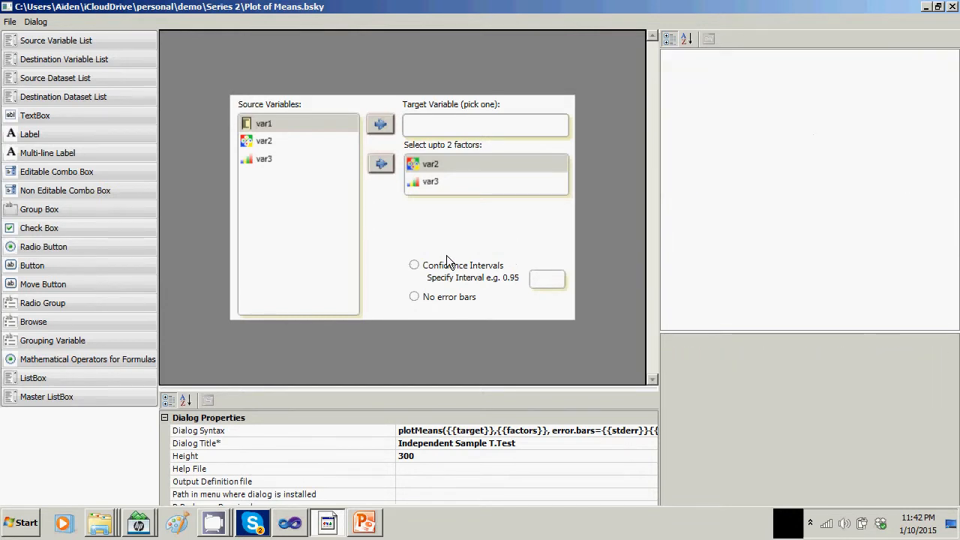
left_click(451, 270)
key("Delete")
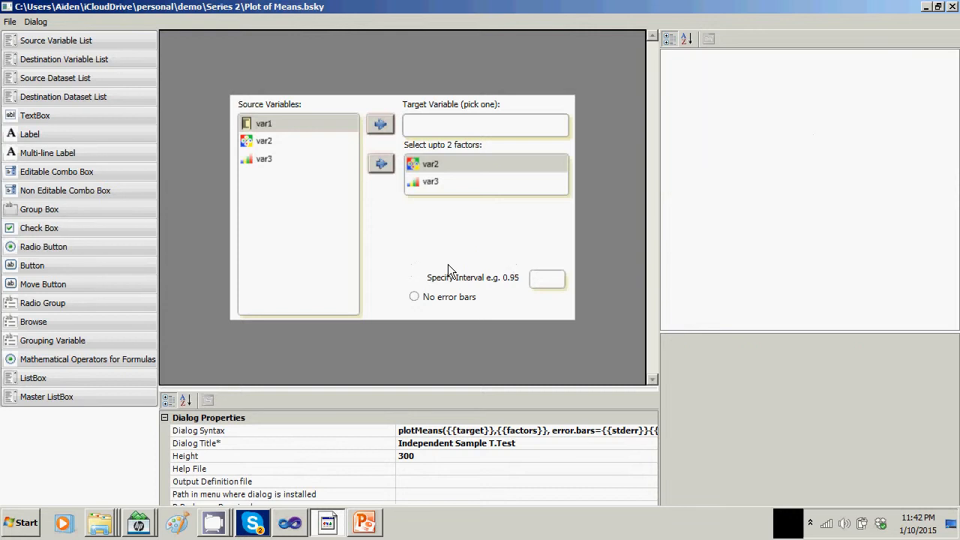
- Delete the "Specify Interval e.g. 0.95" label, its text box and the "No error bars" radio button
left_click(452, 282)
key("Delete")
left_click(544, 273)
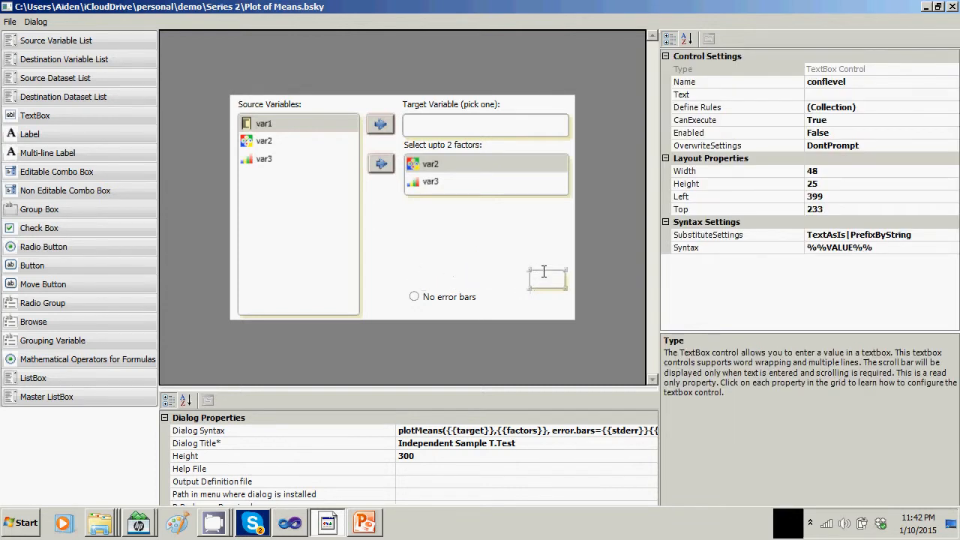
key("Delete")
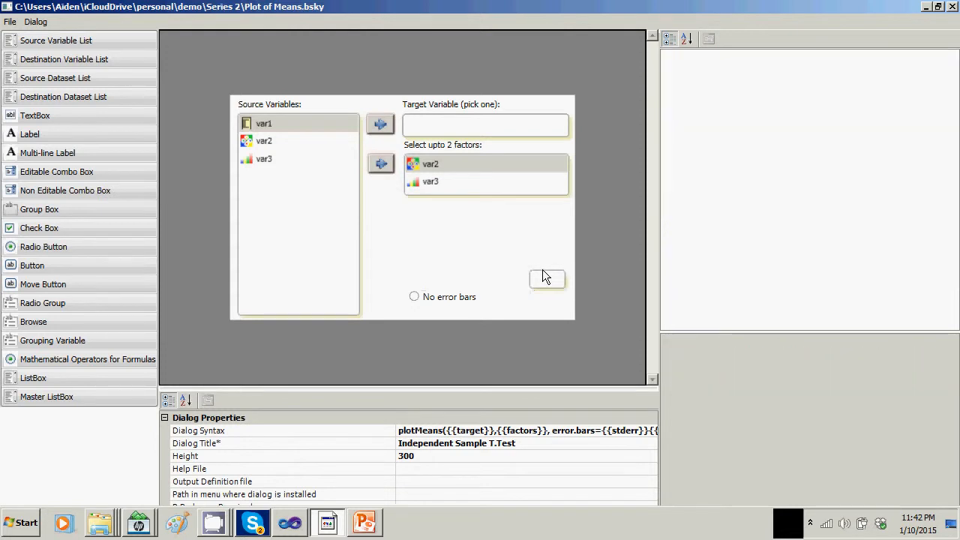
left_click(545, 277)
key("Delete")
left_click(446, 295)
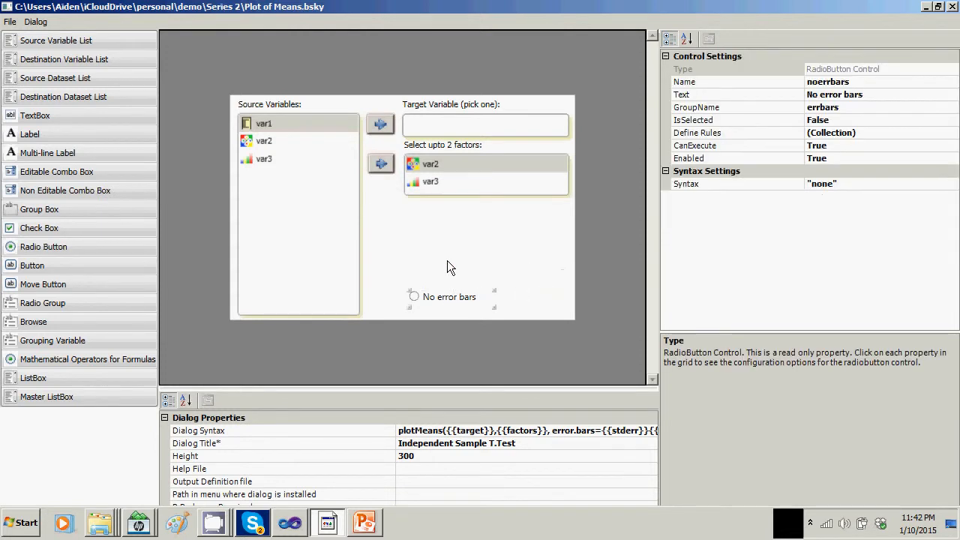
key("Delete")
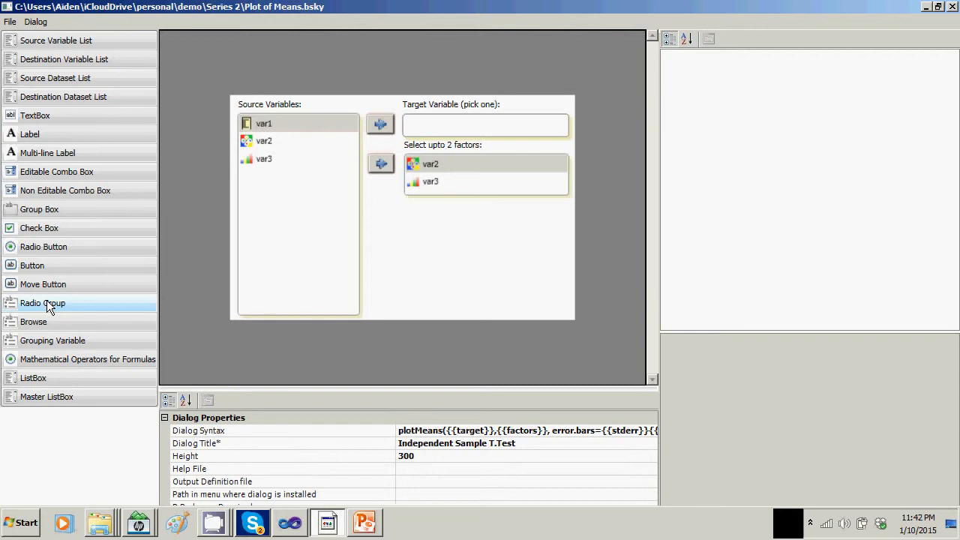
- Add a group box below the factors list and enlarge it to roughly that list's width
left_click(46, 209)
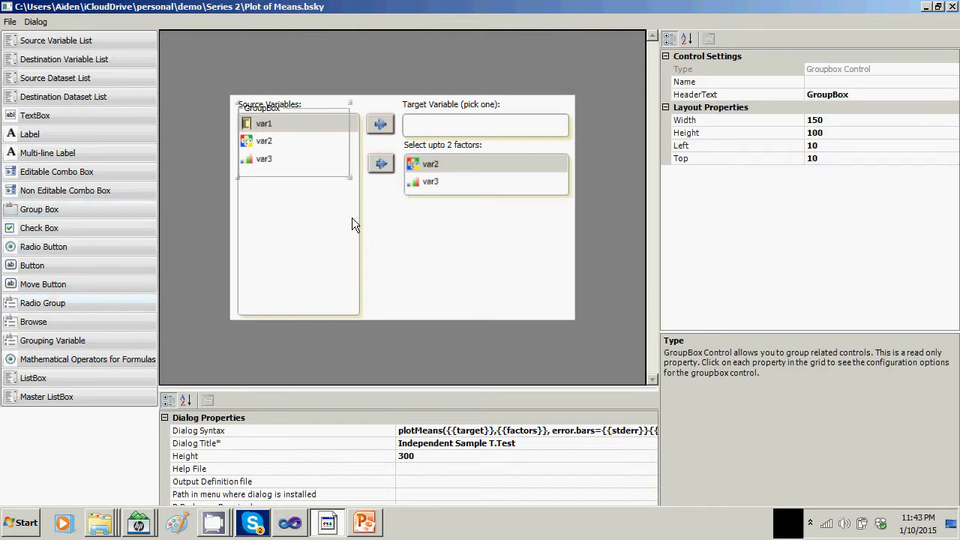
left_click(282, 105)
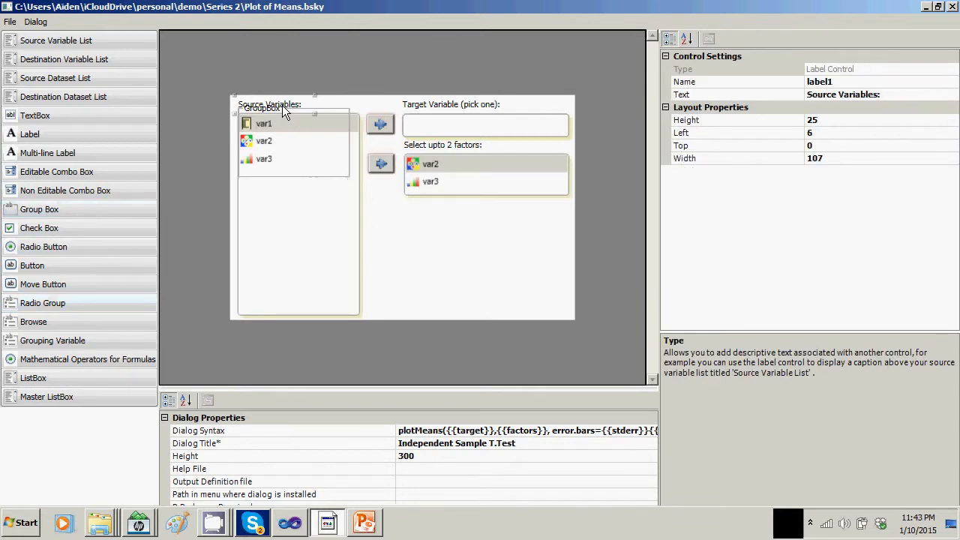
left_click(321, 110)
left_click_drag(325, 109, 496, 210)
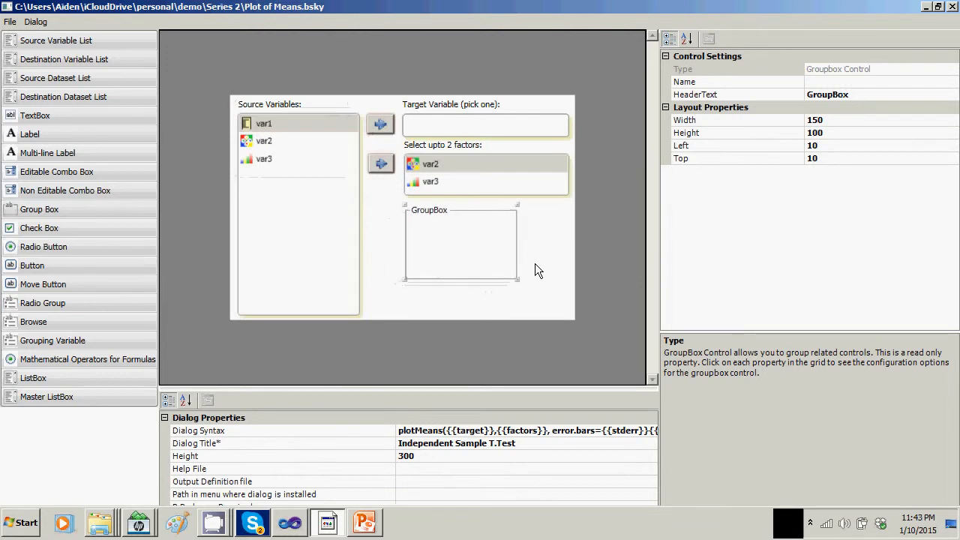
left_click_drag(517, 280, 566, 302)
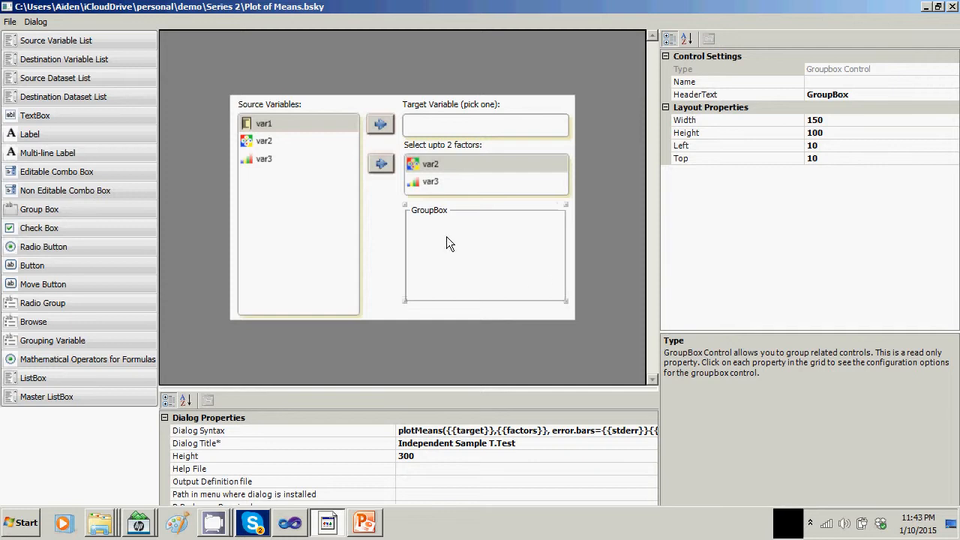
- Set the new group box's Name property to grpbox1test and select the whole name text
left_click(828, 83)
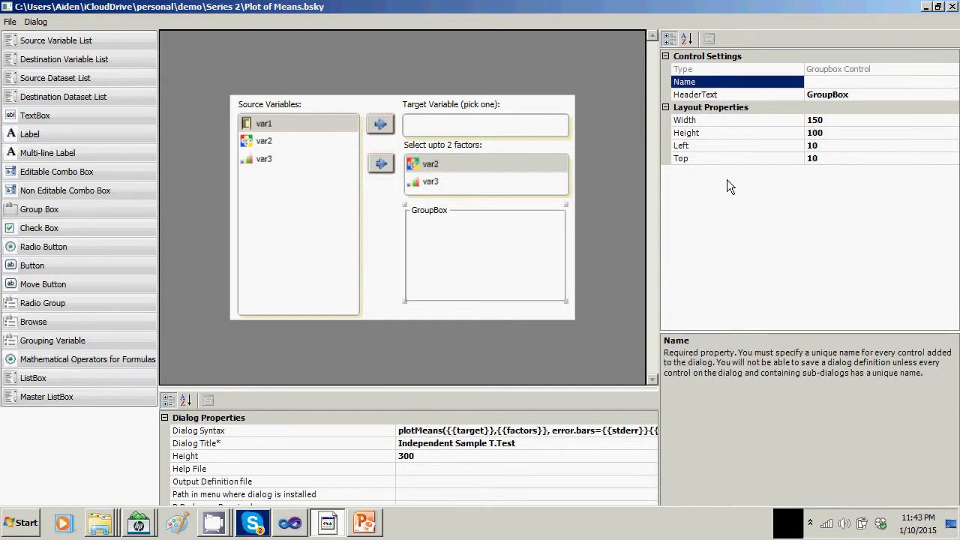
type("grpbox1test")
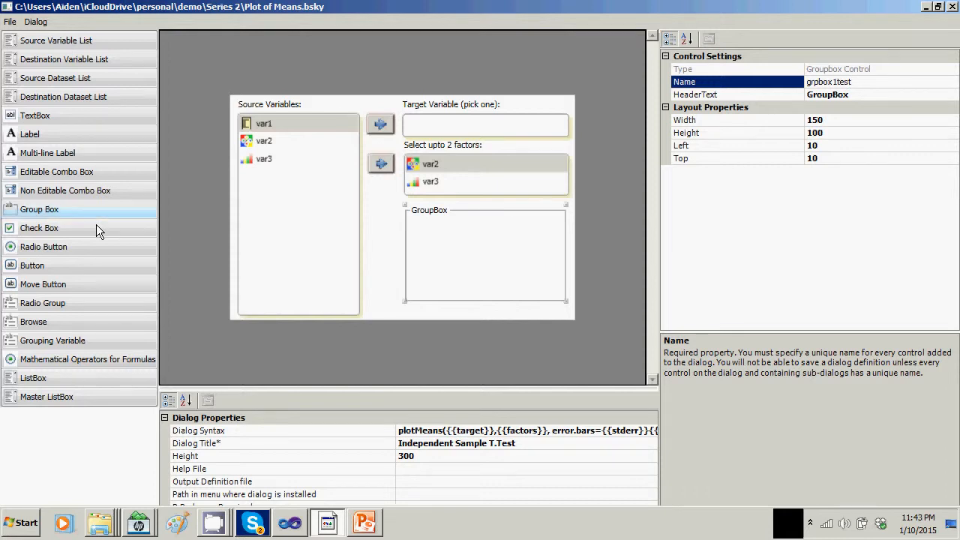
left_click(67, 247)
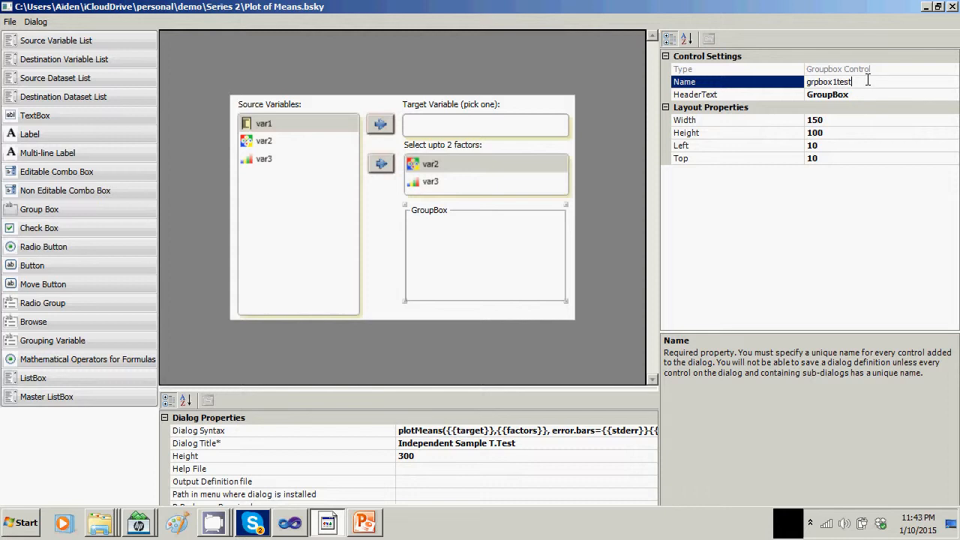
left_click_drag(861, 81, 797, 72)
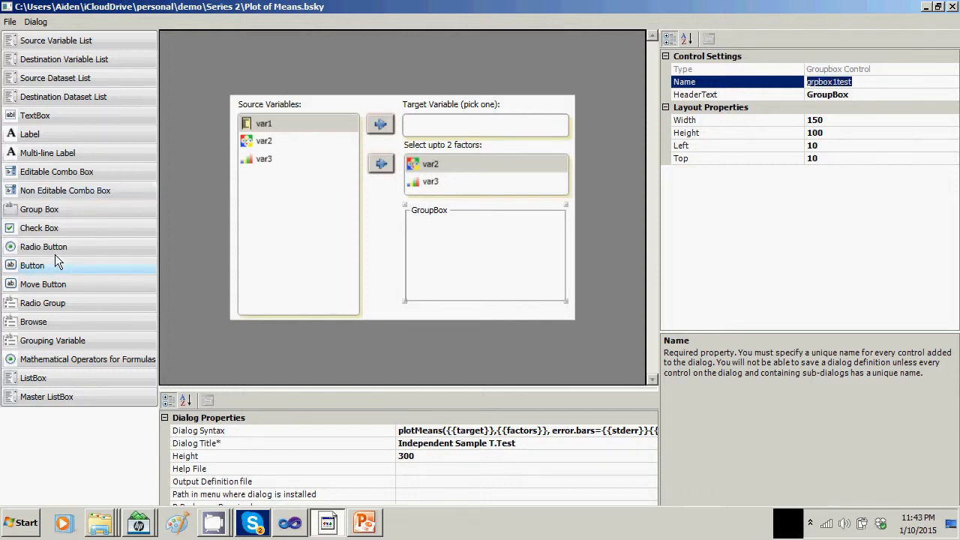
- Add a radio button near the top of the new group box and enlarge the group box to 220 by 150
left_click(101, 247)
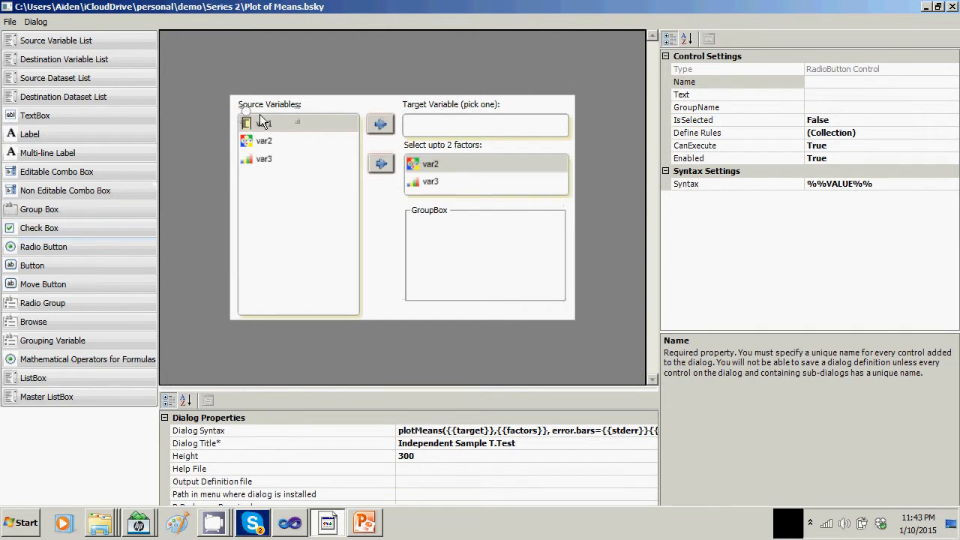
left_click_drag(258, 121, 428, 226)
left_click(531, 299)
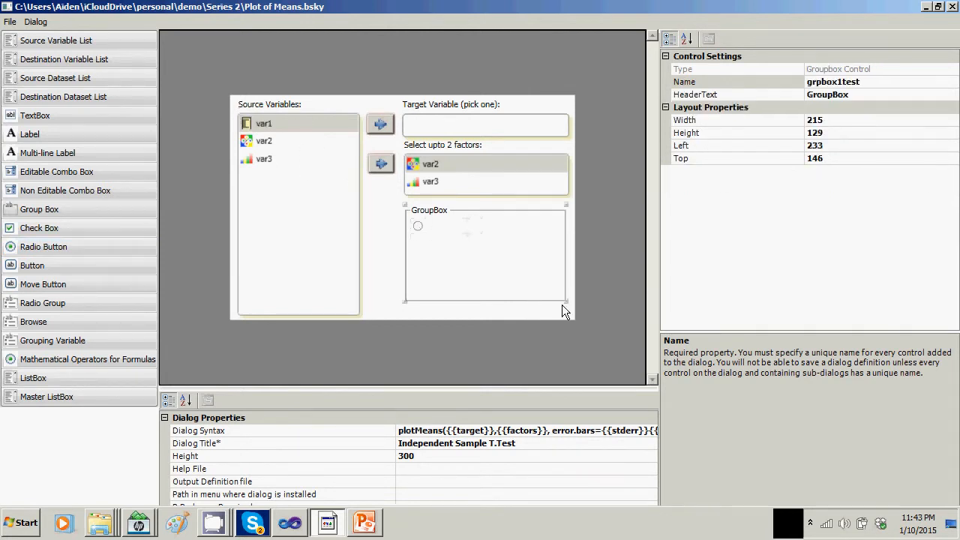
left_click_drag(567, 304, 569, 317)
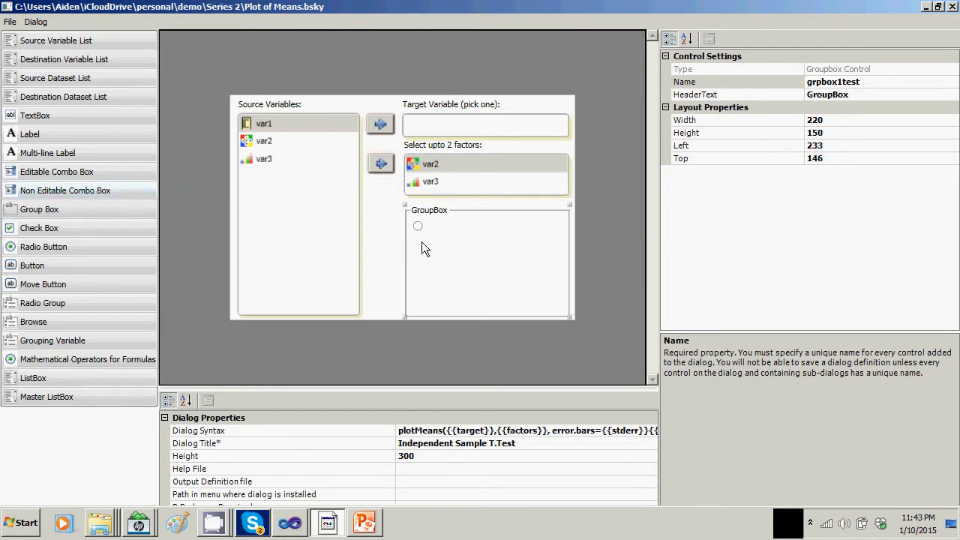
left_click(418, 226)
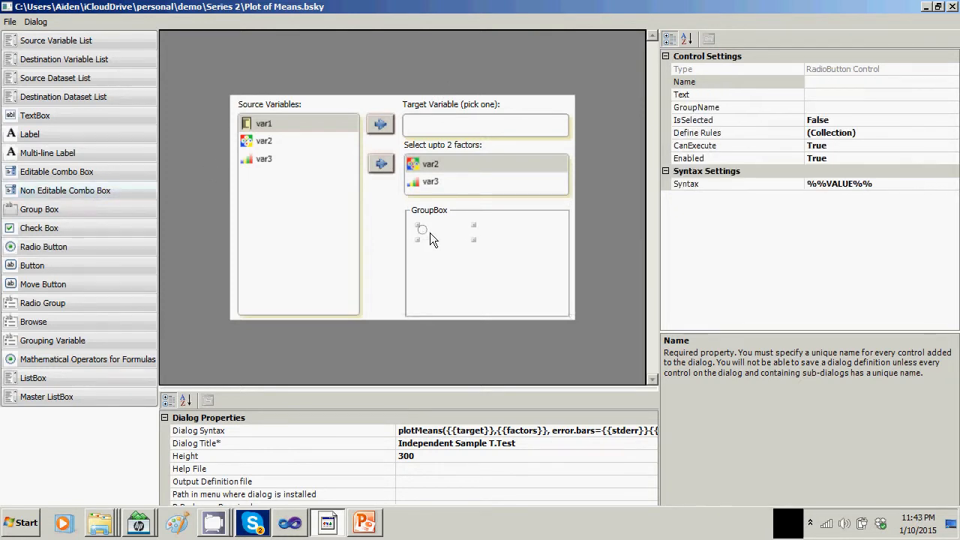
left_click_drag(430, 232, 428, 229)
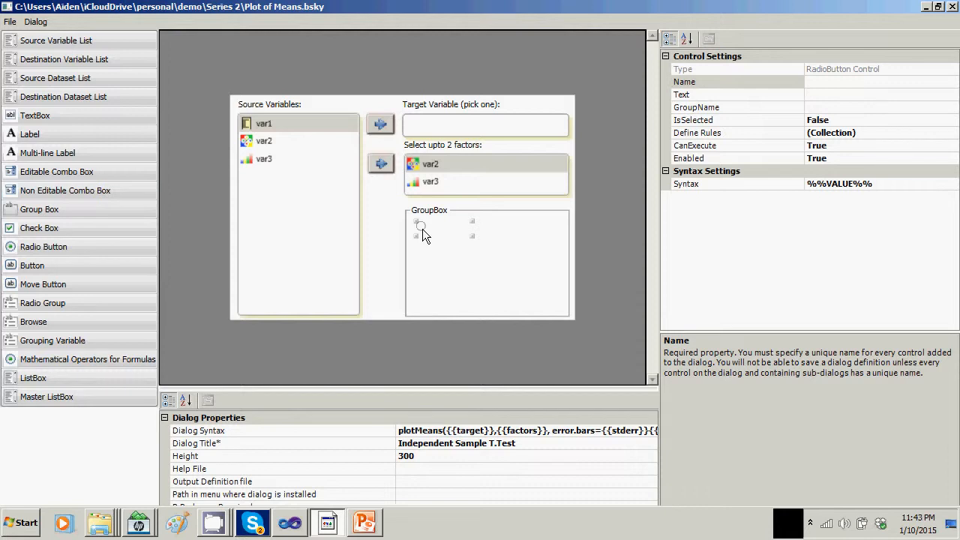
- Name the new radio button stderr and set its Syntax property to "se"
left_click(831, 89)
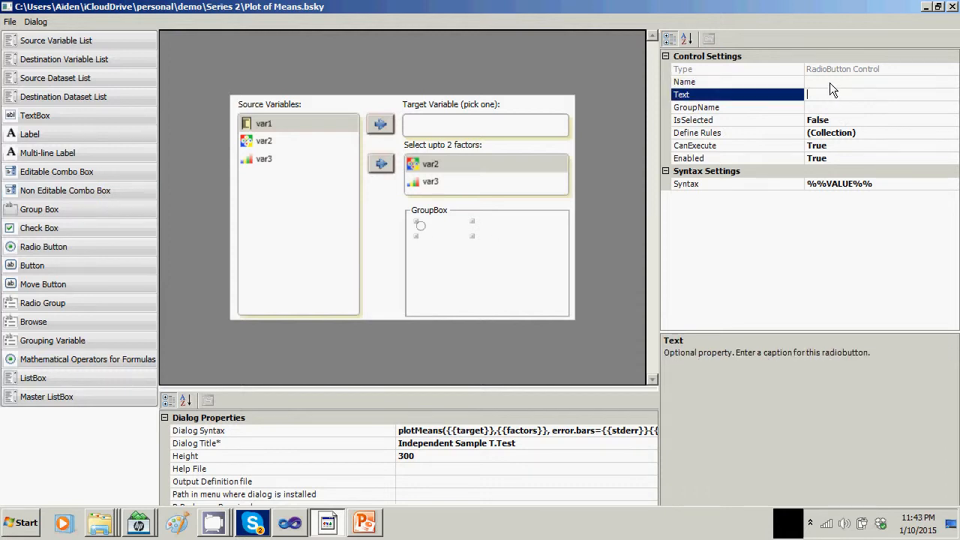
left_click(830, 81)
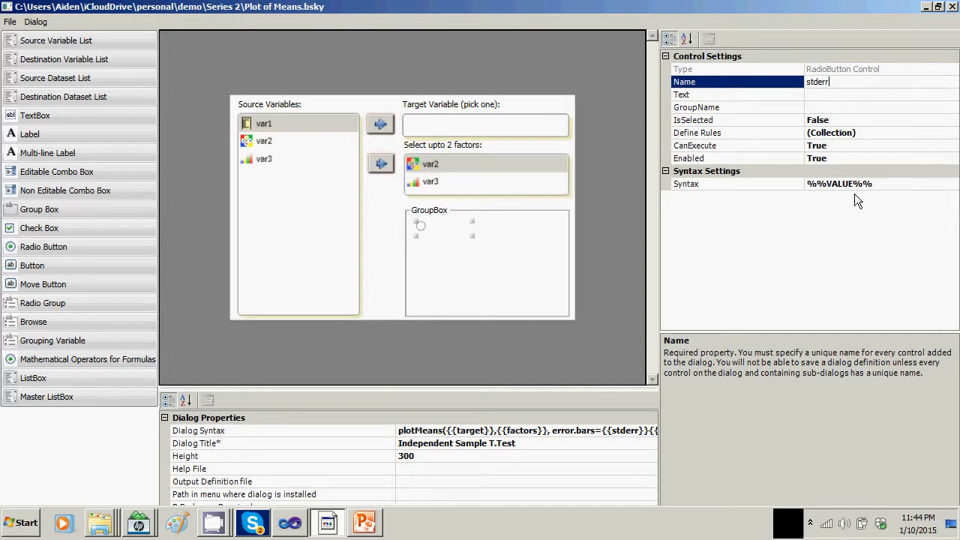
left_click(882, 183)
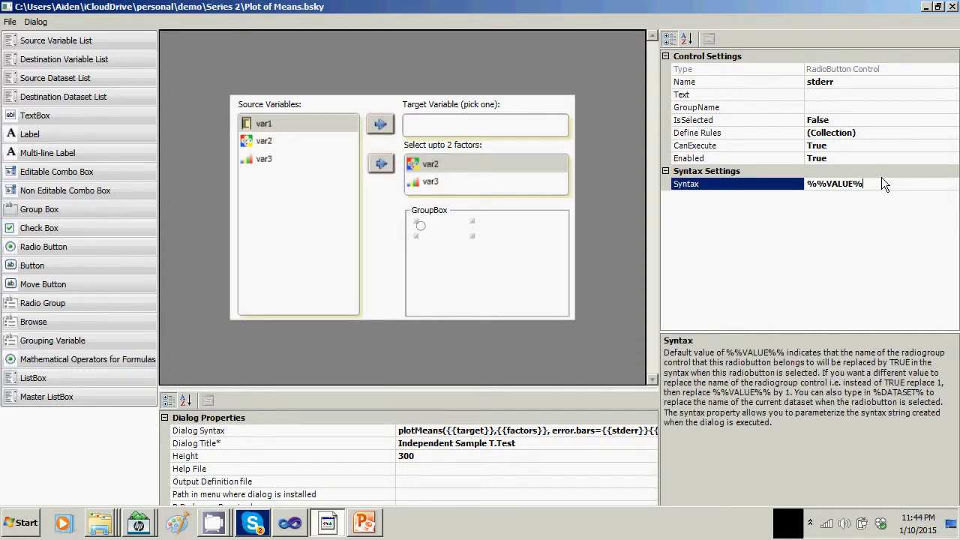
key("BackSpace")
key("BackSpace")
key("BackSpace")
key("BackSpace")
key("BackSpace")
key("BackSpace")
key("BackSpace")
key("BackSpace")
key("BackSpace")
type("\"se\"")
- Set the stderr radio button's caption to Standard Errors and widen it to fit the full text
left_click(819, 96)
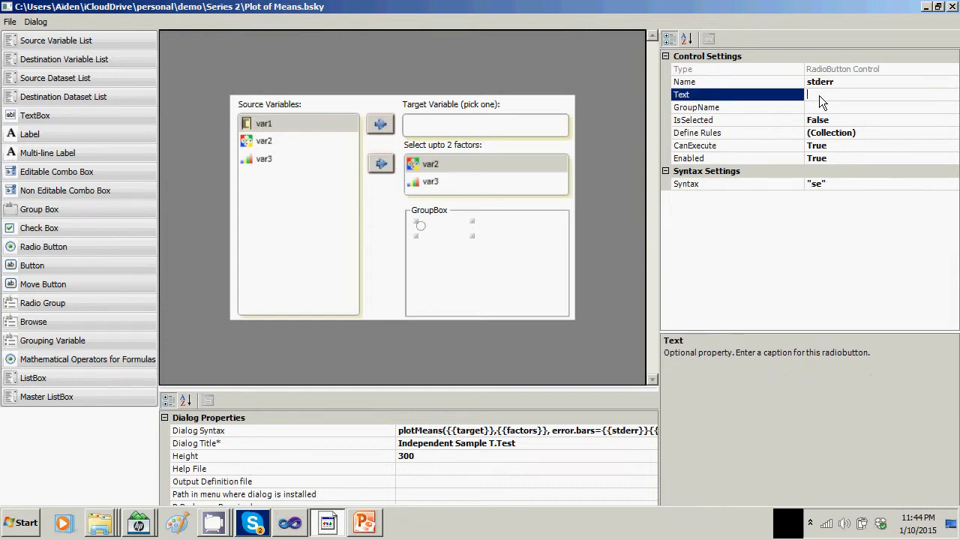
type("Standard Errors")
left_click(469, 233)
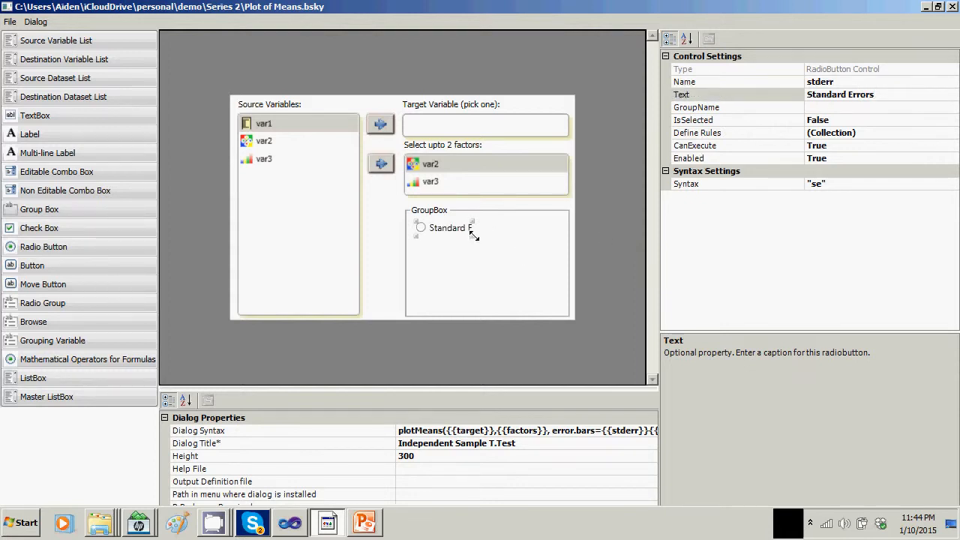
left_click_drag(473, 237, 496, 240)
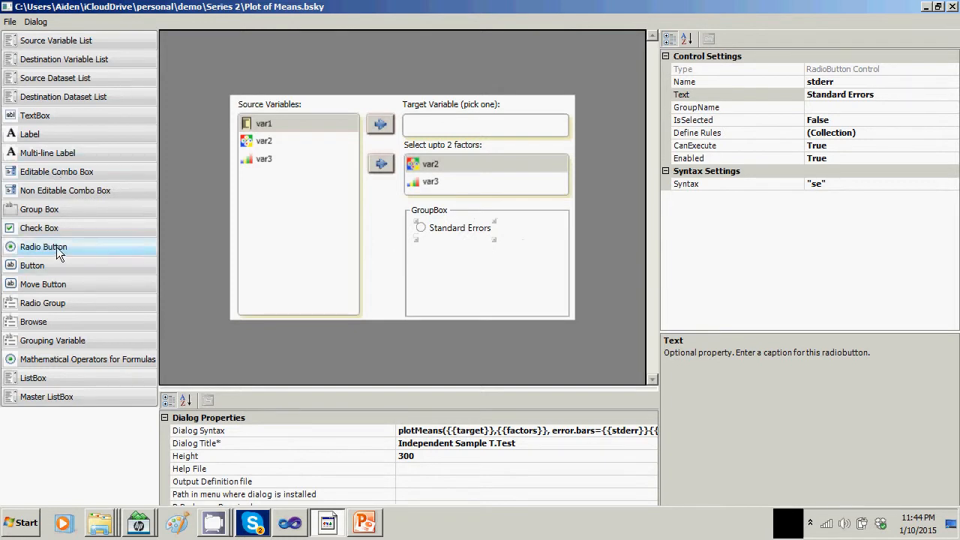
- Add a second radio button directly below Standard Errors and name it stddev
left_click_drag(56, 246, 325, 235)
left_click_drag(268, 122, 442, 243)
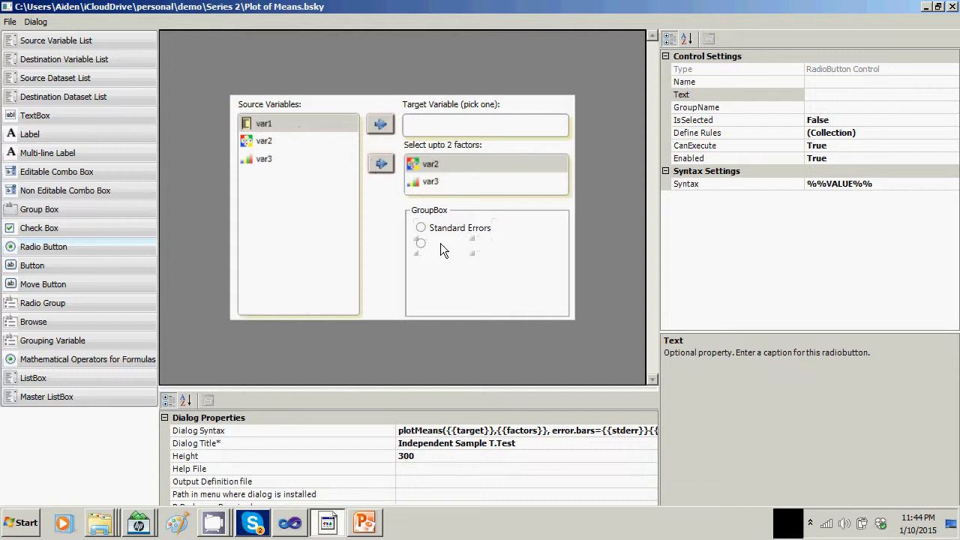
left_click(828, 82)
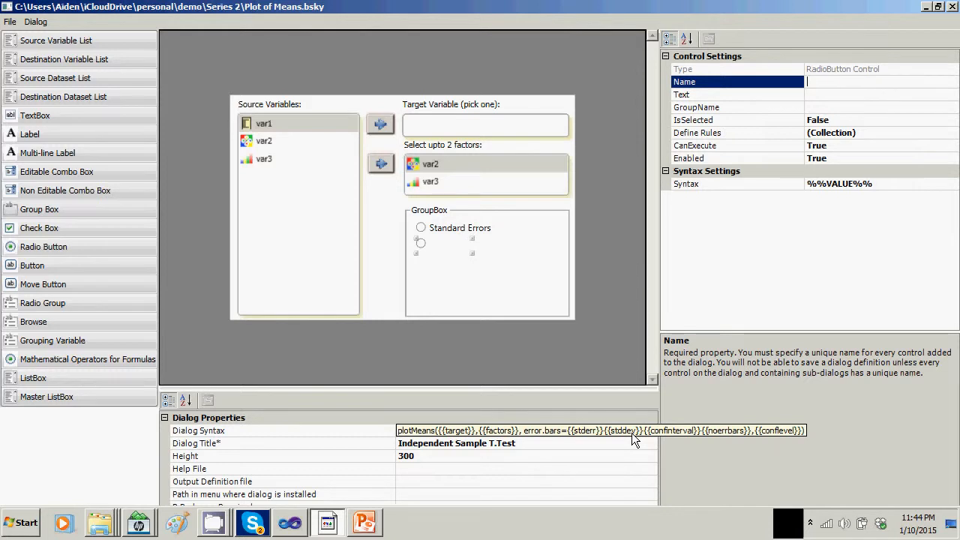
type("s")
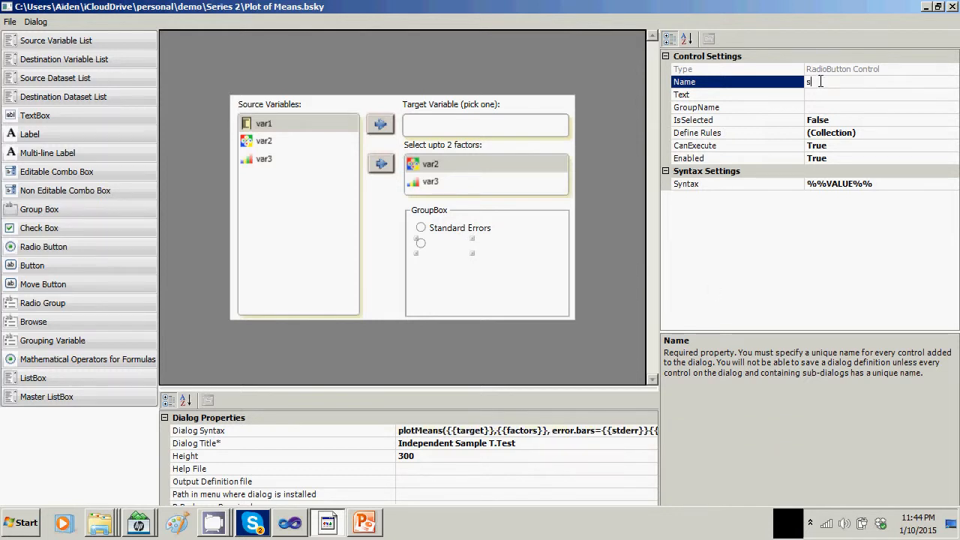
type("tderv")
- Set the stddev radio button's caption to Standard Deviations and widen it to fit the full text
left_click(818, 96)
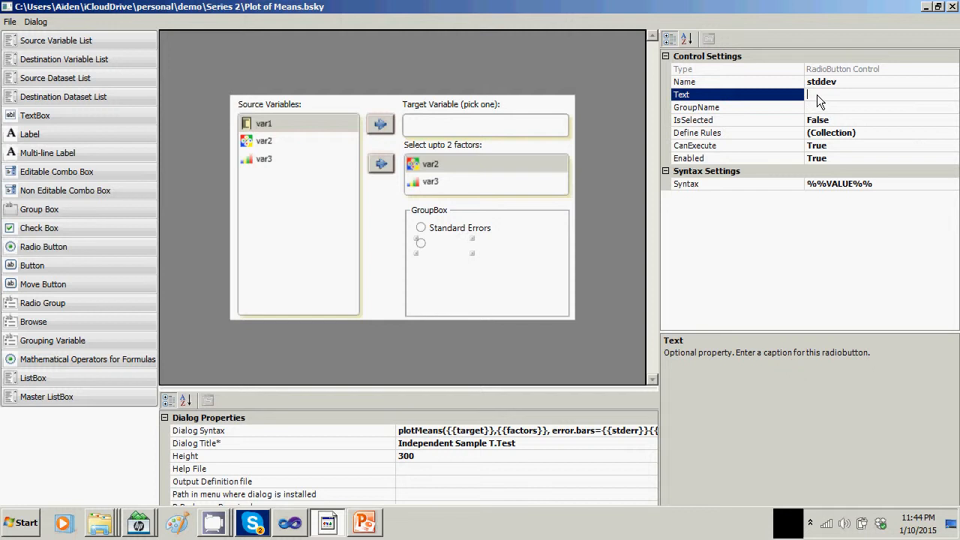
type("Standard Deviations")
left_click(815, 108)
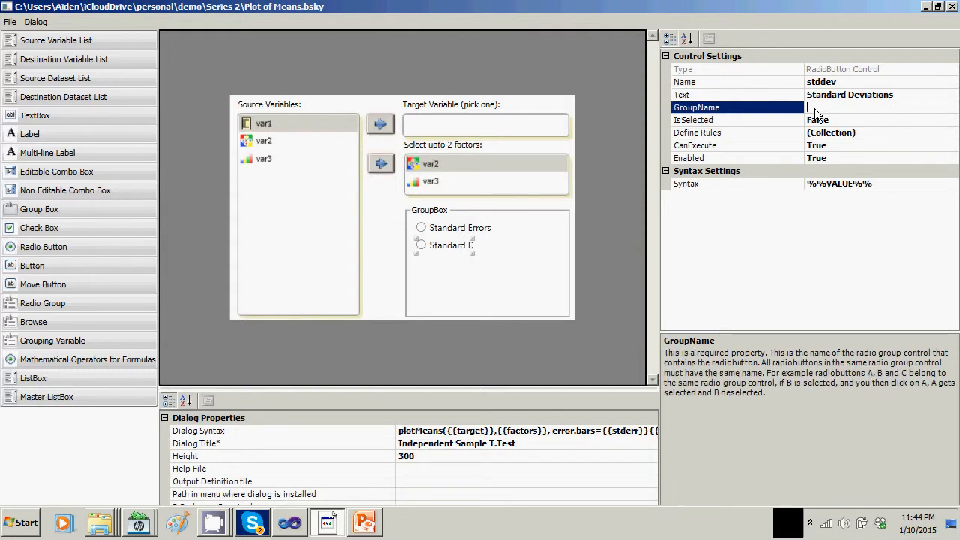
left_click(444, 233)
left_click(472, 247)
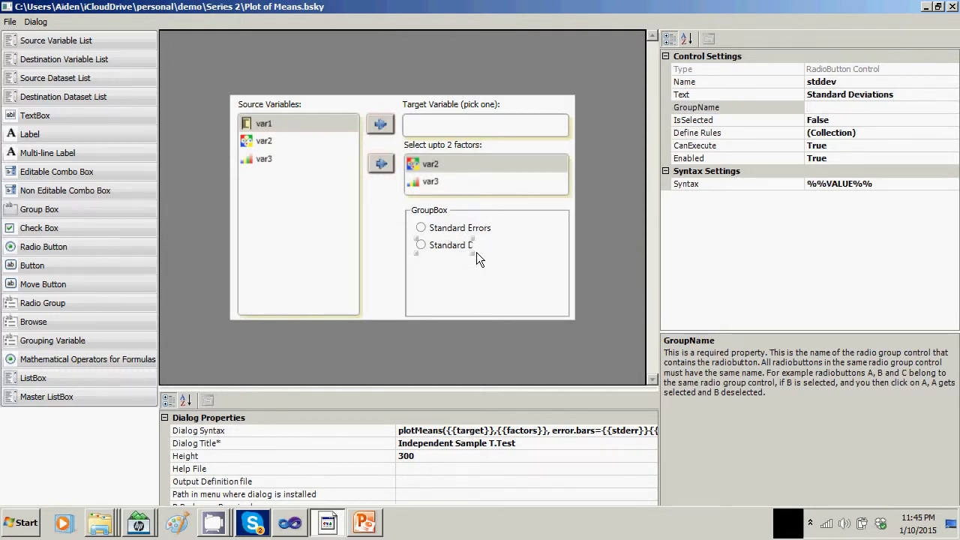
left_click_drag(484, 256, 522, 257)
- Change the header text of the grpbox1test group box to Error bars
left_click(472, 229)
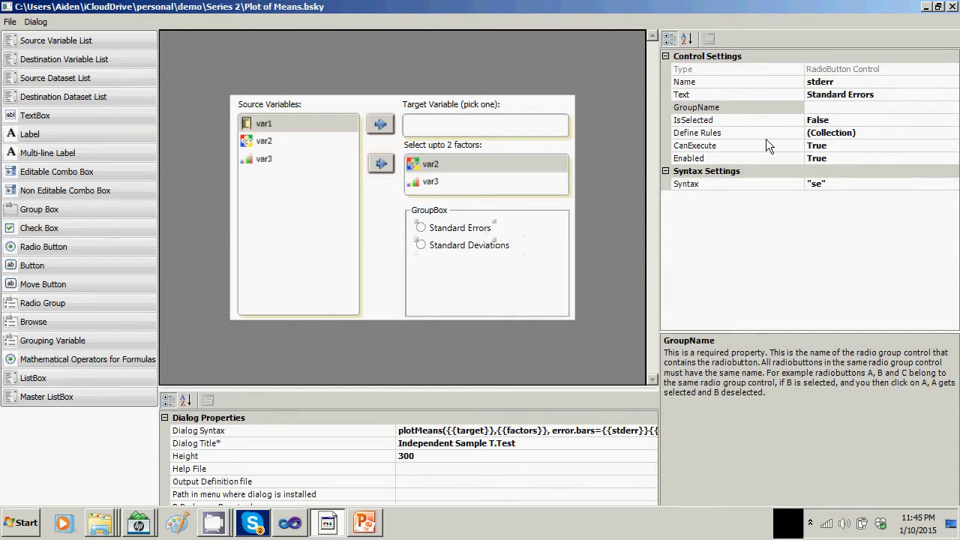
left_click(810, 108)
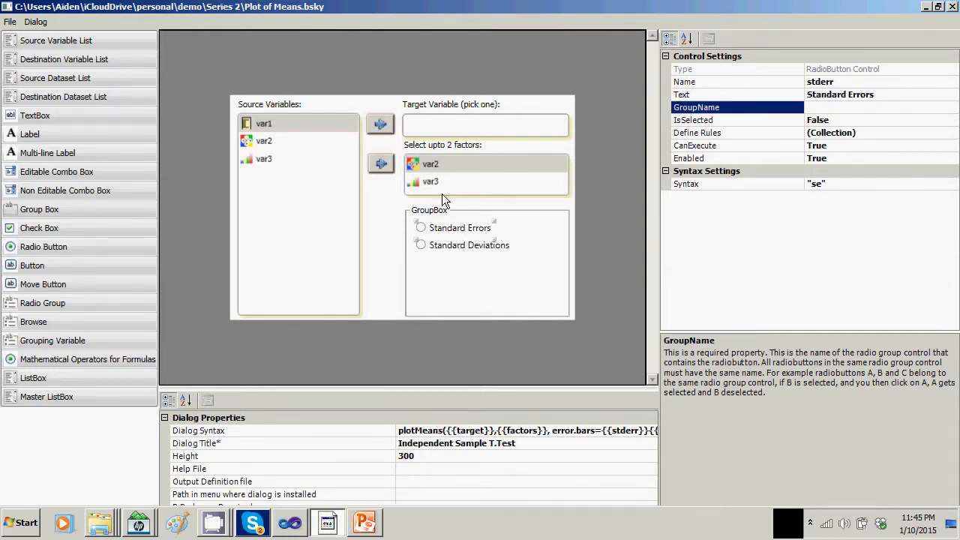
left_click(431, 213)
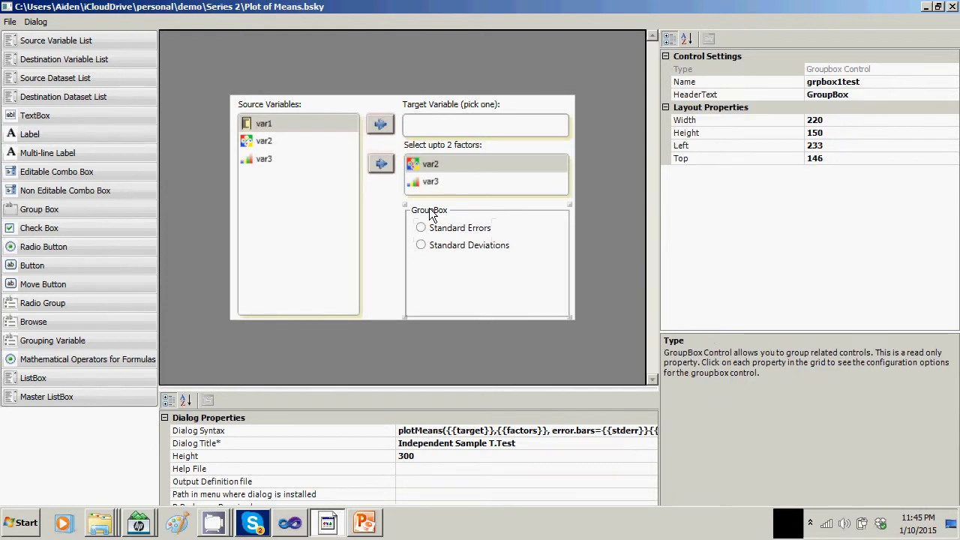
left_click(863, 98)
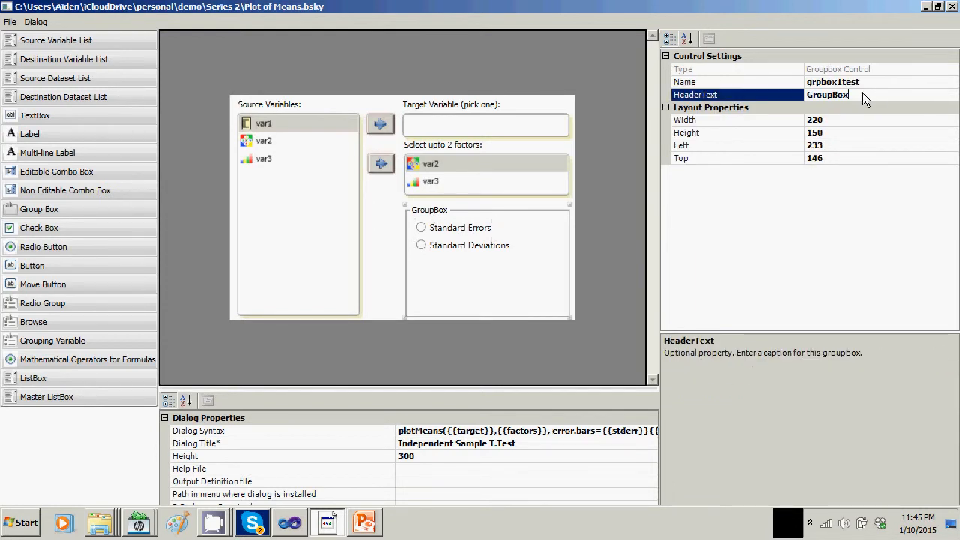
key("BackSpace")
key("BackSpace")
key("BackSpace")
key("BackSpace")
key("BackSpace")
key("BackSpace")
key("BackSpace")
type("Error bars")
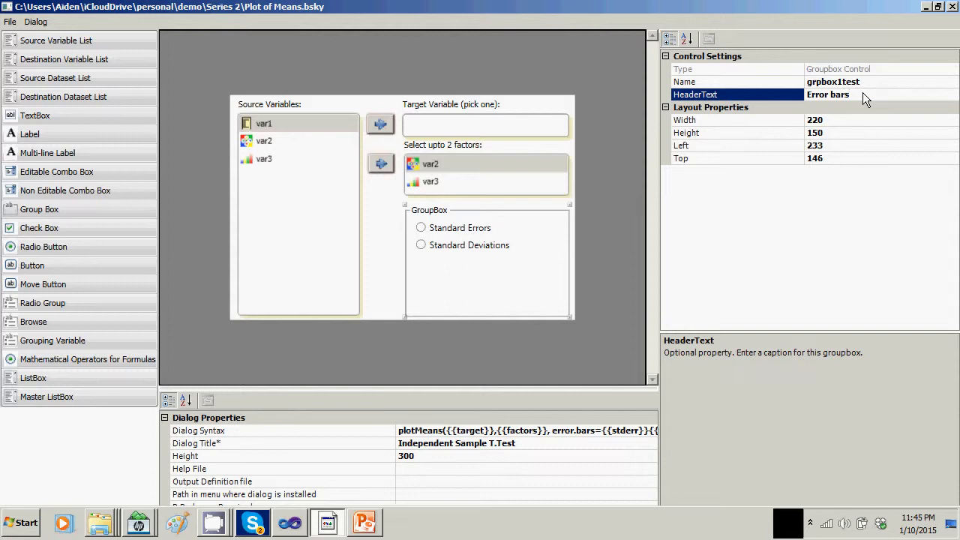
- Set the GroupName property of the Standard Errors and Standard Deviations radio buttons to grp1test
left_click(874, 83)
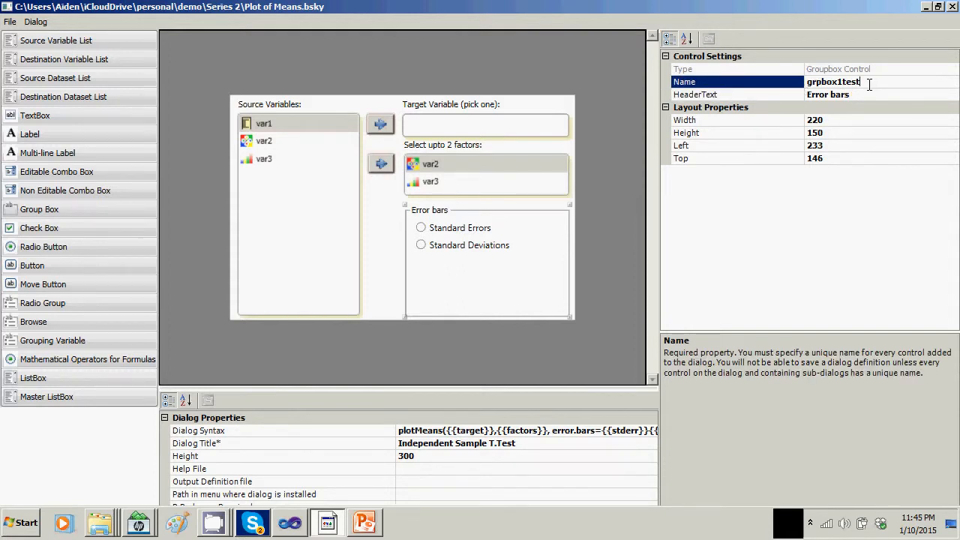
left_click(486, 225)
left_click(819, 108)
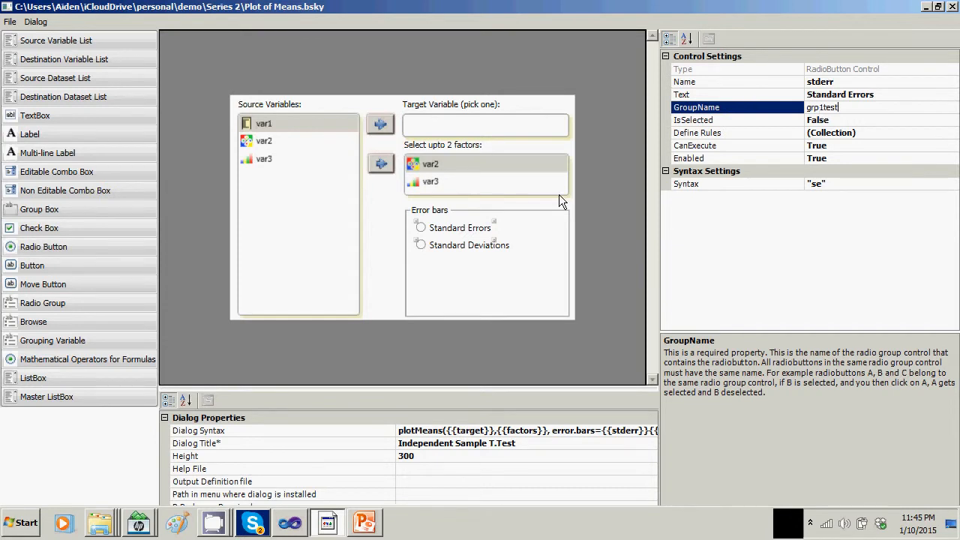
left_click(481, 251)
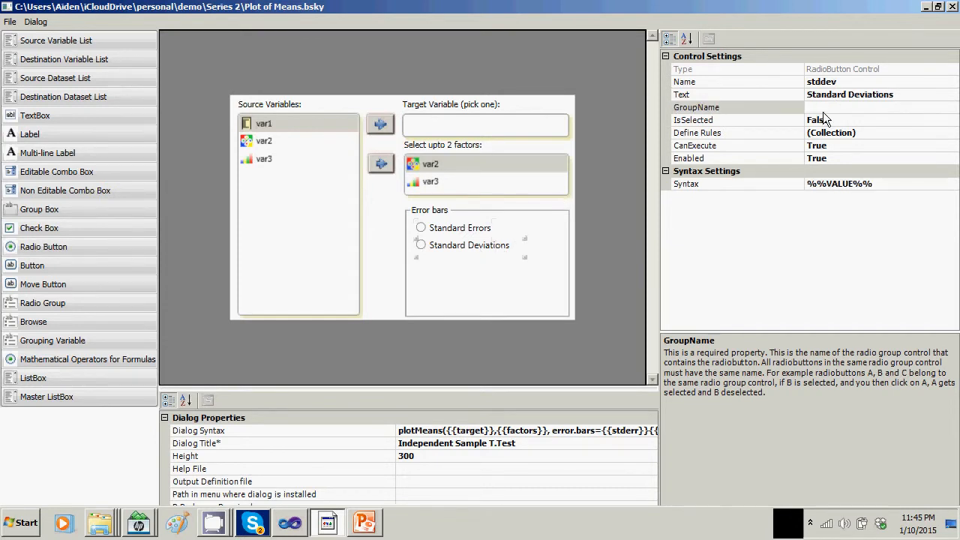
left_click(822, 107)
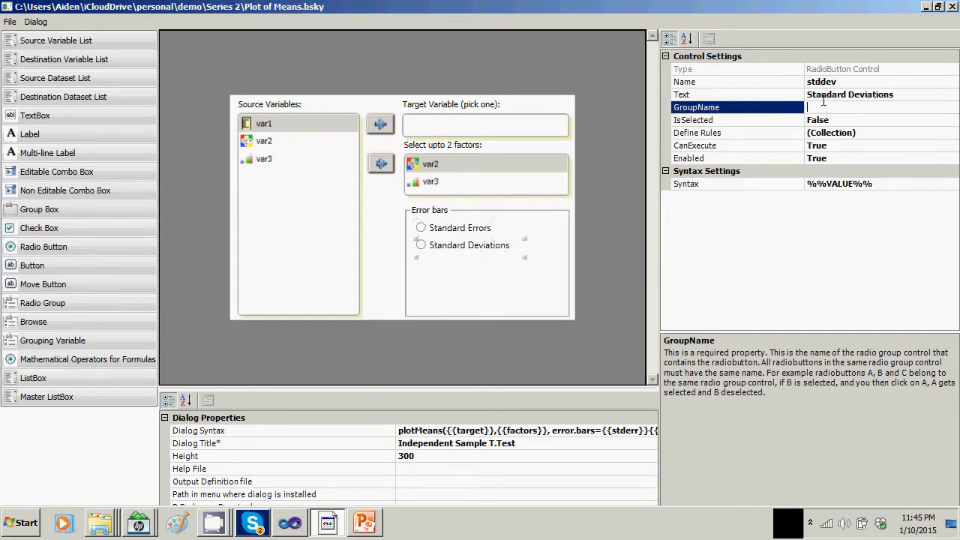
type("grp1test")
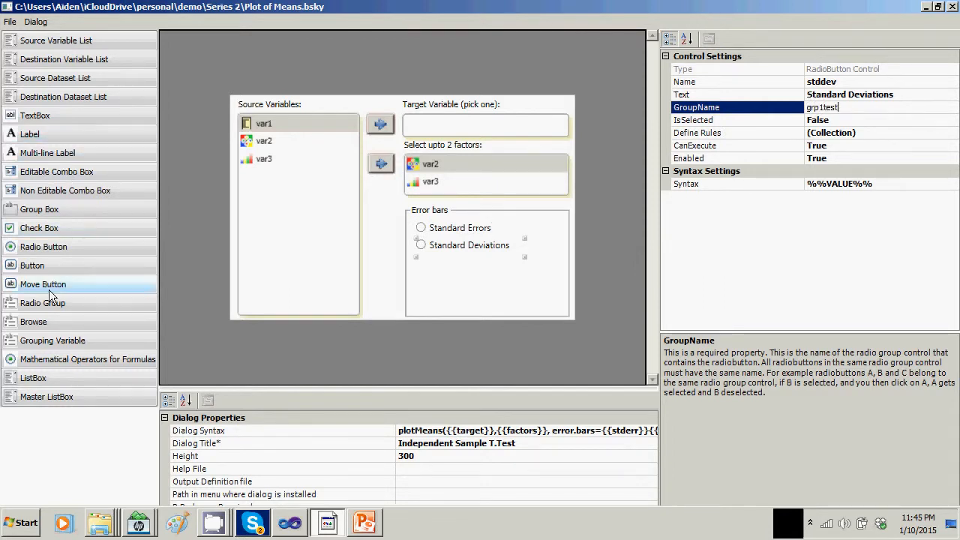
- Add a third radio button below Standard Deviations and name it confinterval
left_click(40, 245)
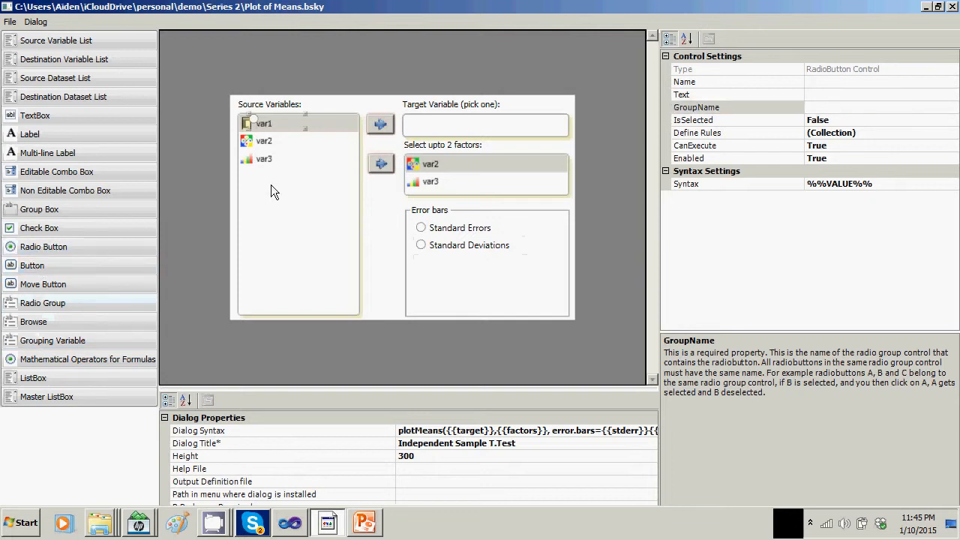
left_click_drag(262, 118, 429, 260)
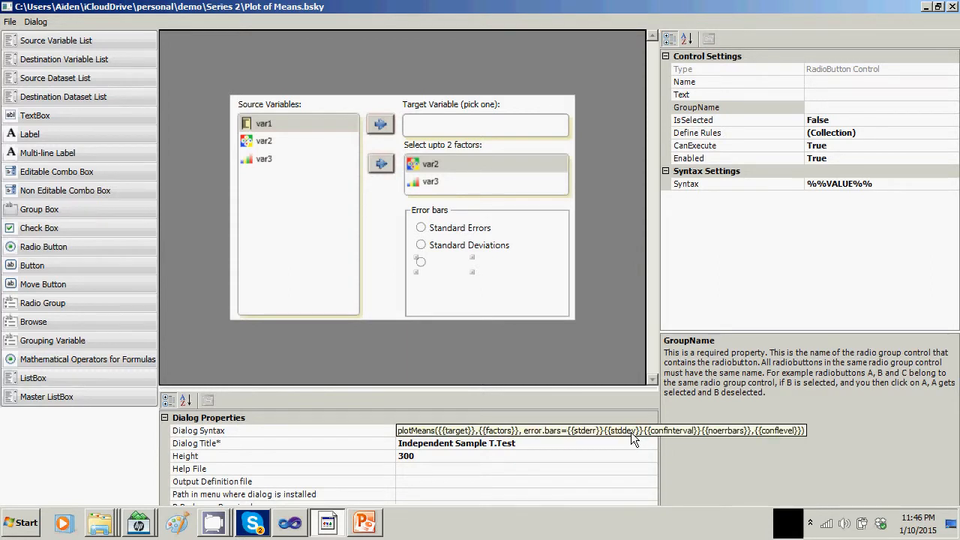
left_click(816, 83)
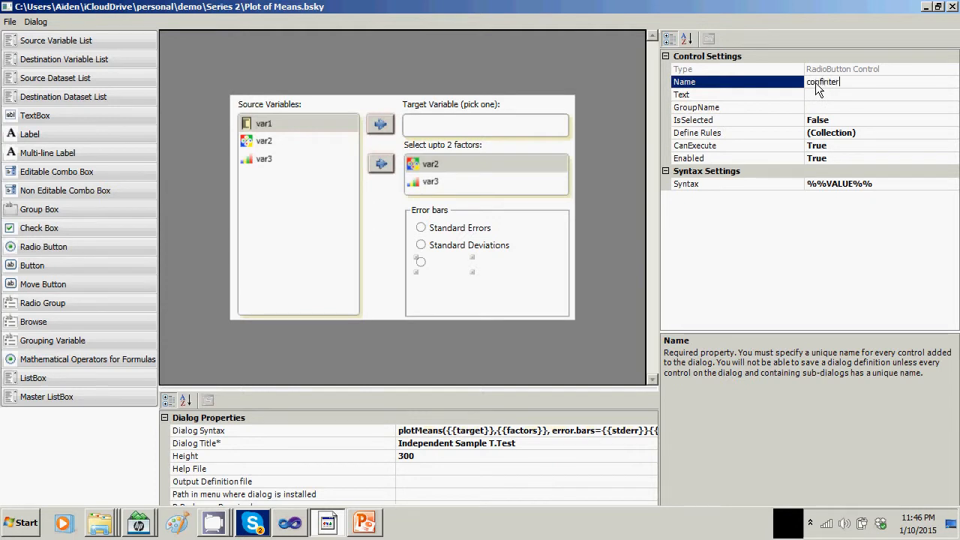
type("confinterval")
- Give the confinterval radio button the caption Confidence Interval and the GroupName grp1test, keeping it selected
left_click(824, 96)
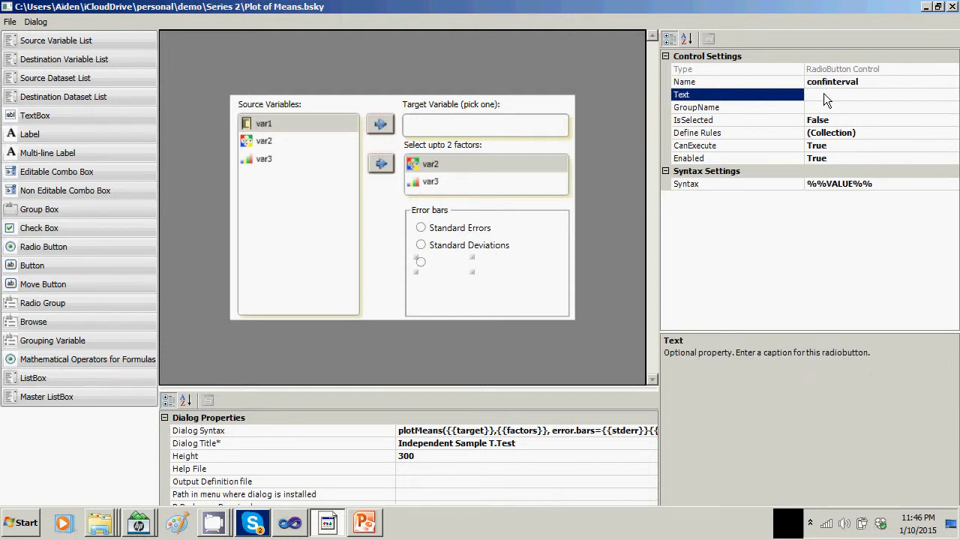
type("Confidence Interval")
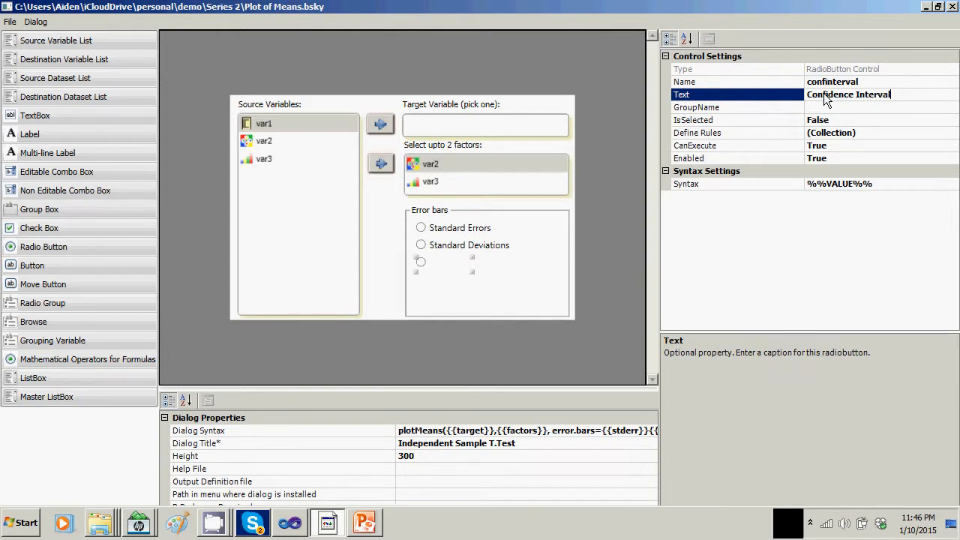
left_click(824, 106)
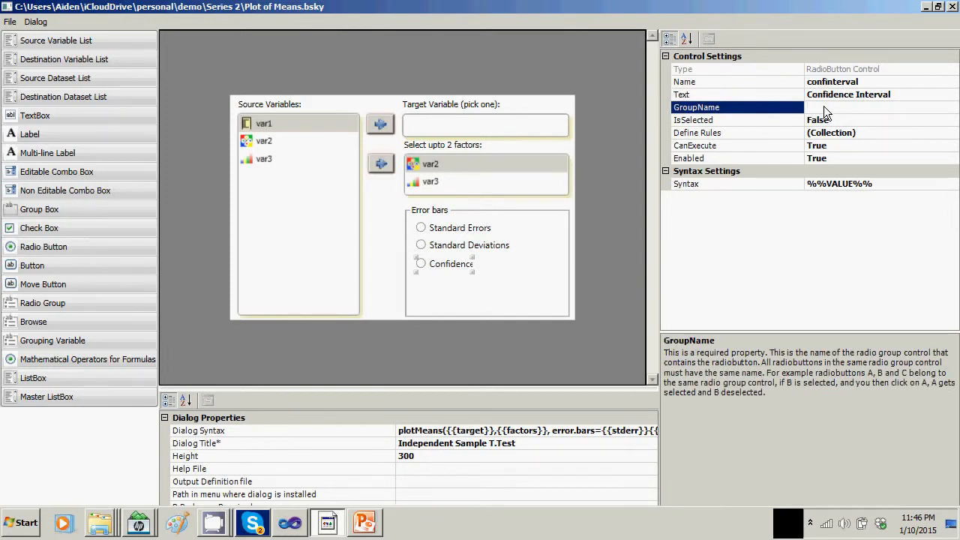
type("grp1test")
left_click(437, 213)
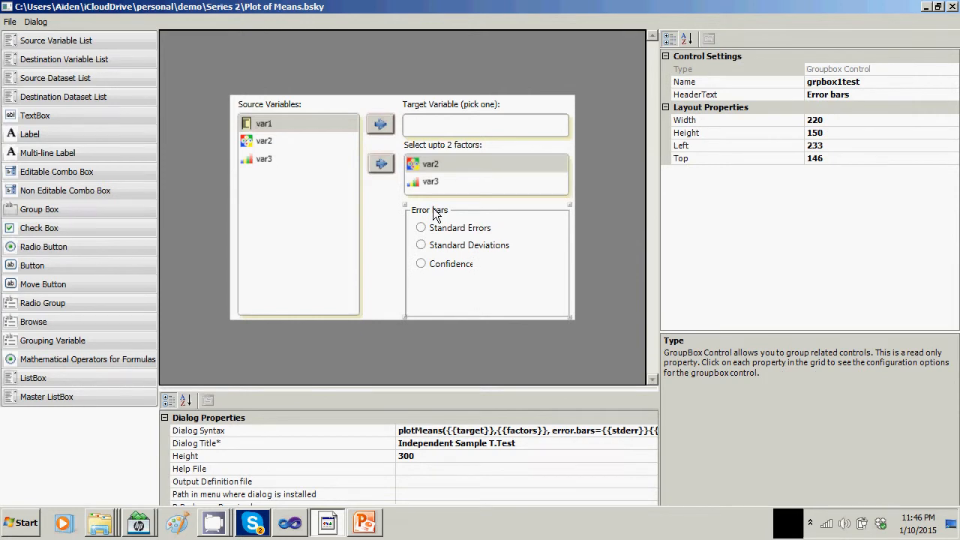
left_click(441, 265)
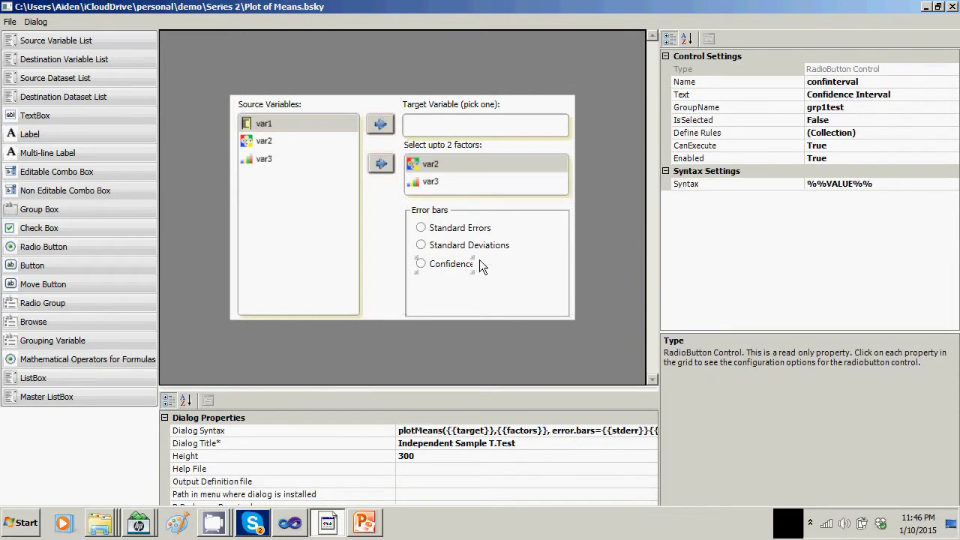
- Change the GroupName of the Confidence Interval radio button to grpbox1test and widen it so its full caption fits
left_click(855, 109)
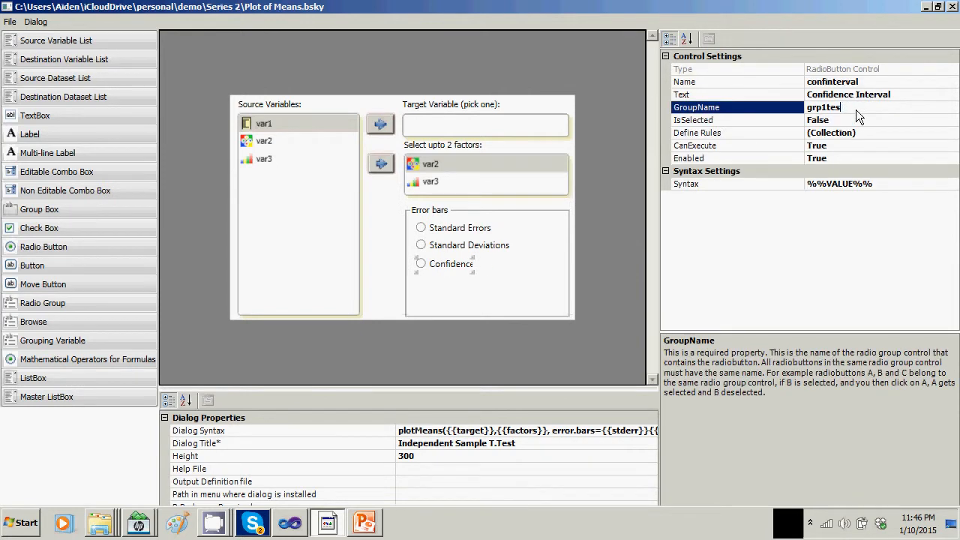
key("BackSpace")
key("BackSpace")
type("b")
left_click_drag(472, 275, 516, 276)
left_click(865, 107)
- Replace the default Syntax value of the Confidence Interval radio button with a pair of empty double quotes
left_click(883, 183)
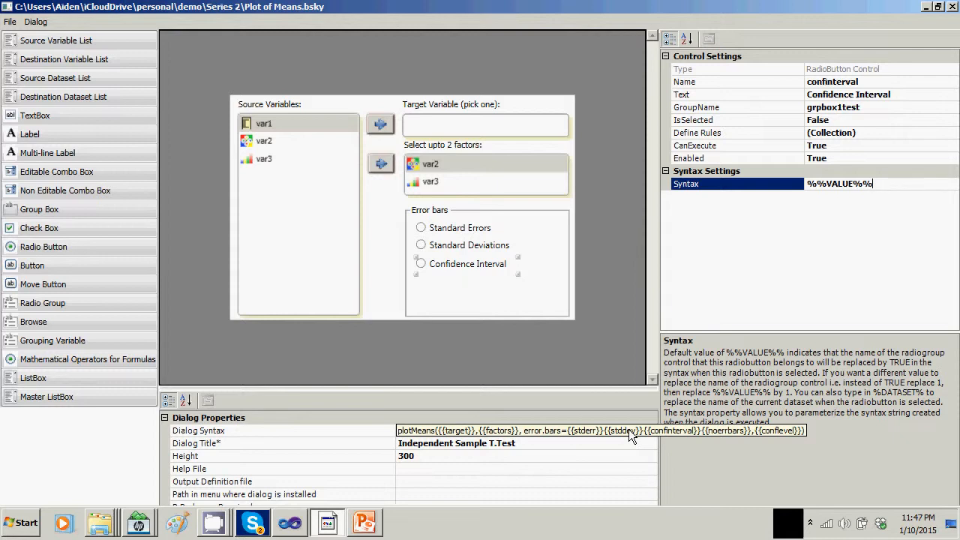
key("BackSpace")
key("BackSpace")
key("BackSpace")
key("BackSpace")
key("BackSpace")
key("BackSpace")
key("BackSpace")
key("BackSpace")
key("BackSpace")
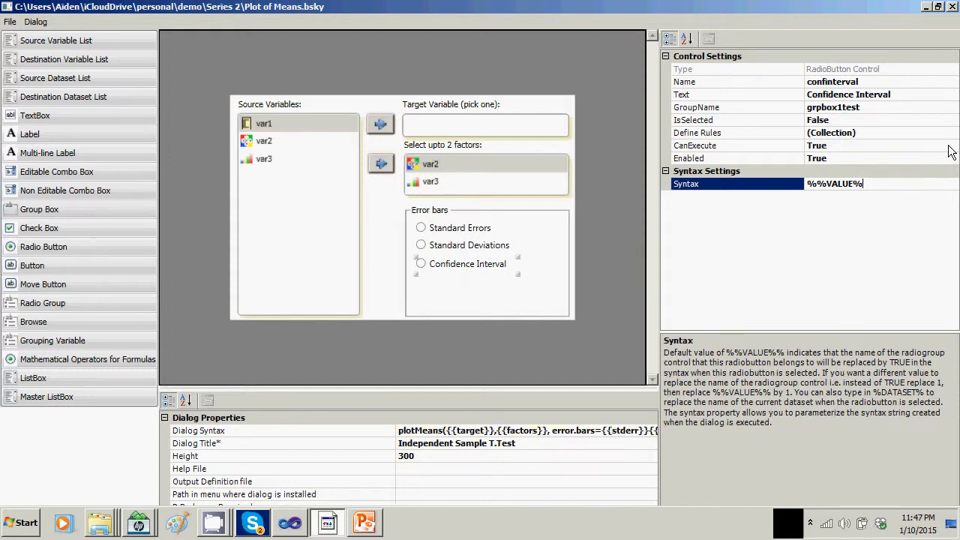
type("\"\"")
left_click(379, 221)
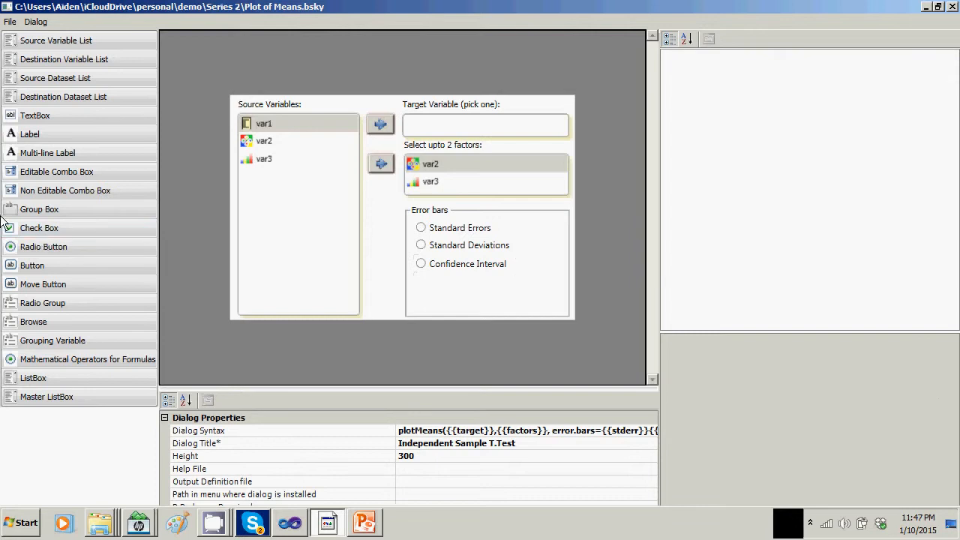
- Add a text box about 105 wide and 25 high below Confidence Interval in the Error bars group and name it conflevel
left_click(47, 115)
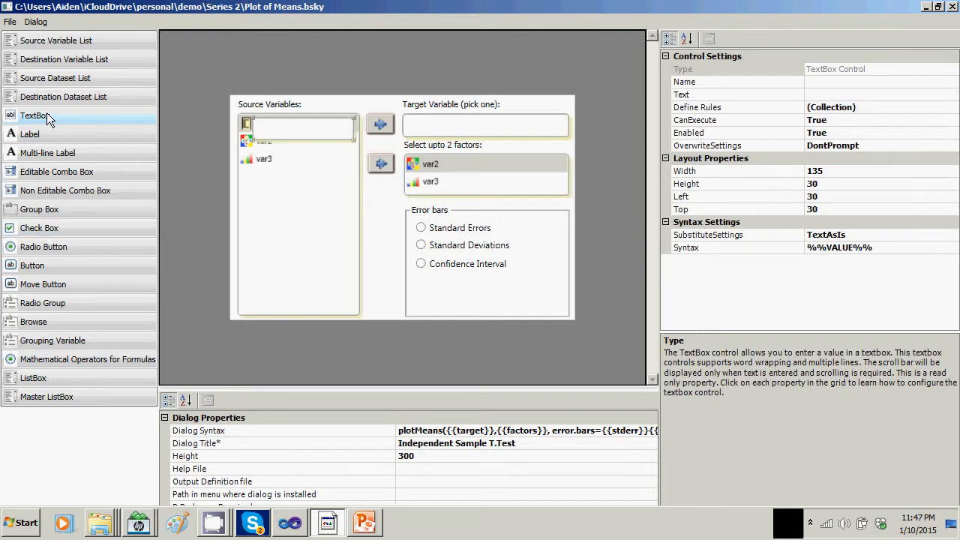
left_click_drag(286, 127, 496, 287)
left_click_drag(560, 301, 537, 296)
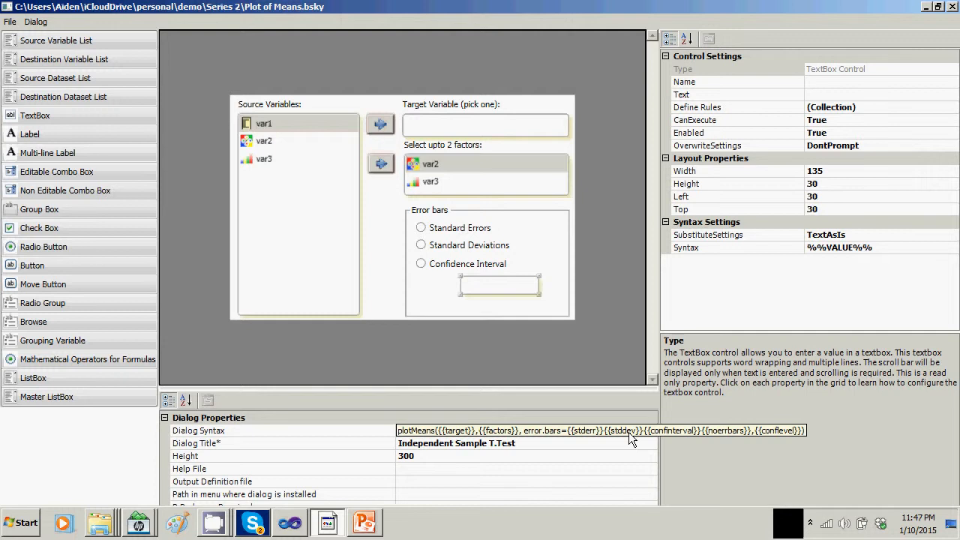
left_click(822, 82)
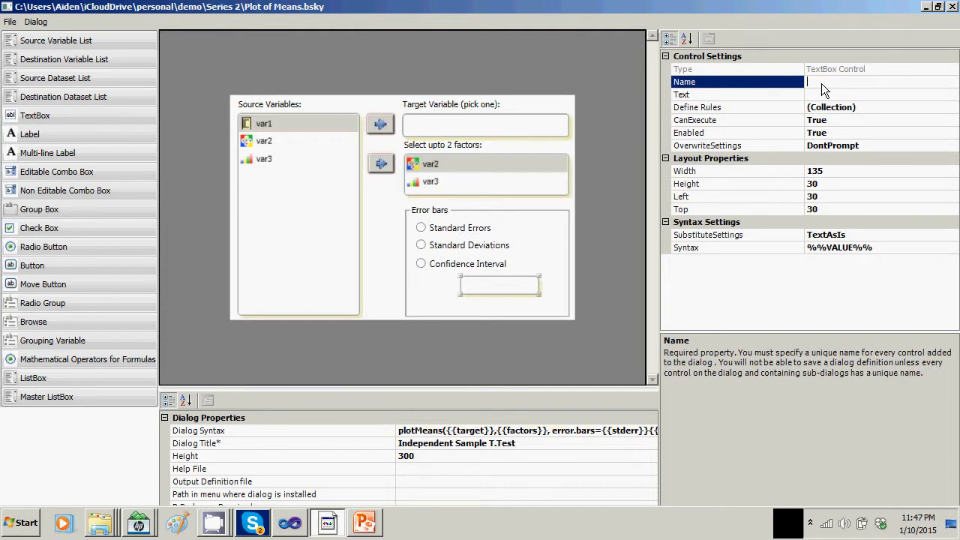
type("conflevel")
- Enter confint between the quotes in the Syntax value of the Confidence Interval radio button
left_click(478, 269)
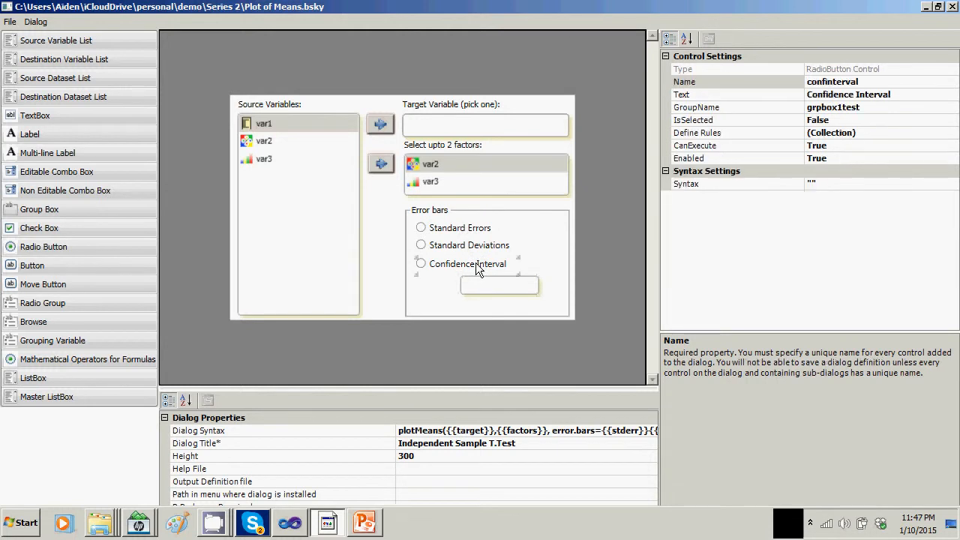
left_click(810, 183)
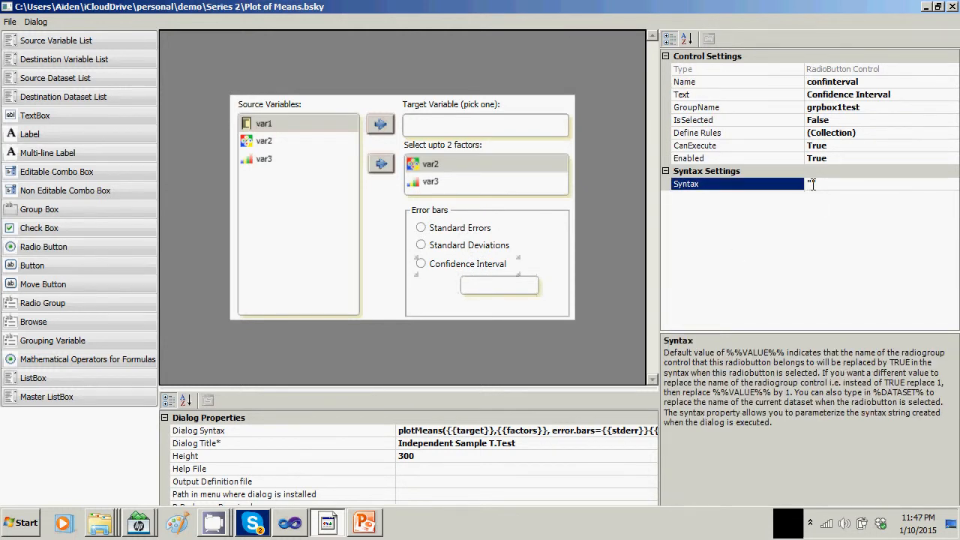
type("confint")
- Make Standard Errors the default choice by setting its IsSelected property to True
left_click(480, 284)
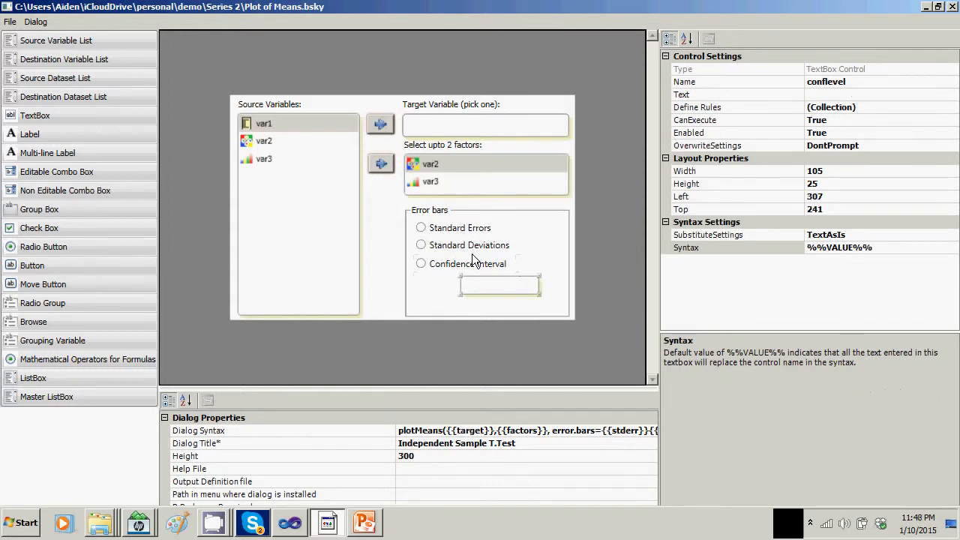
left_click(460, 227)
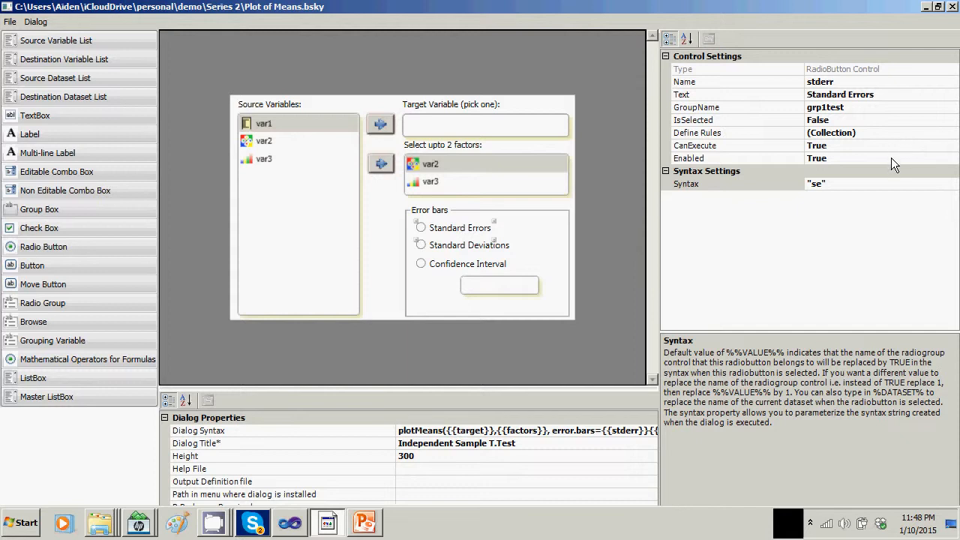
left_click(893, 119)
left_click(952, 120)
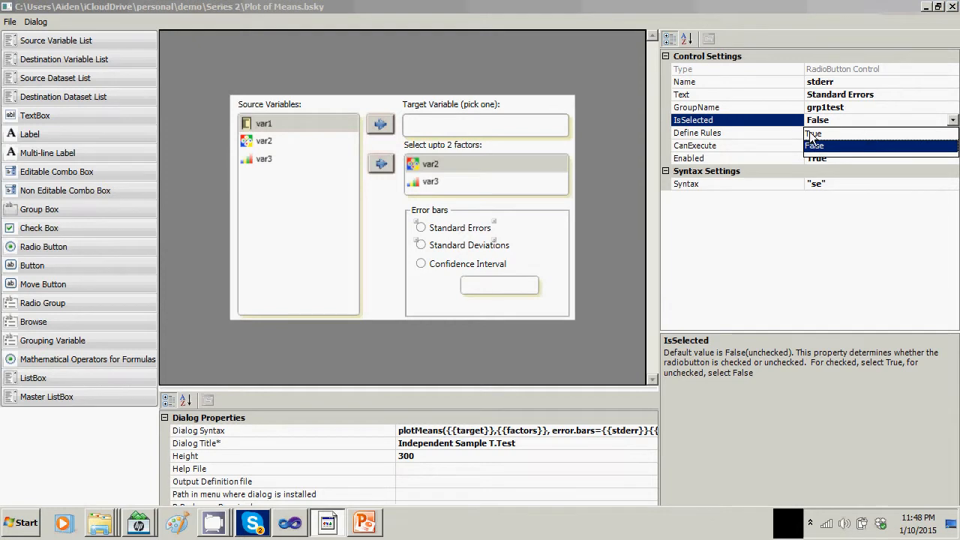
left_click(864, 134)
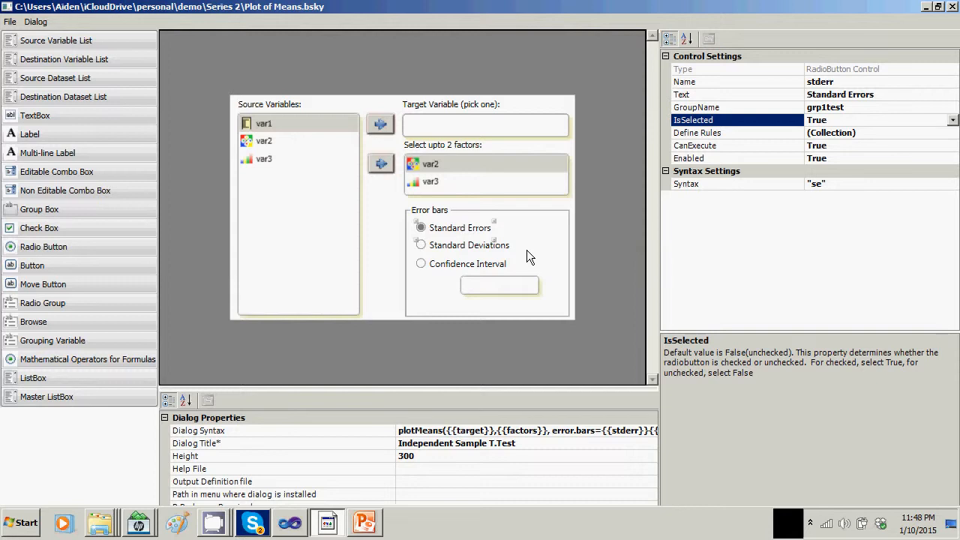
- Give the conflevel text box the default text 0.95 and set its Enabled property to False
left_click(502, 281)
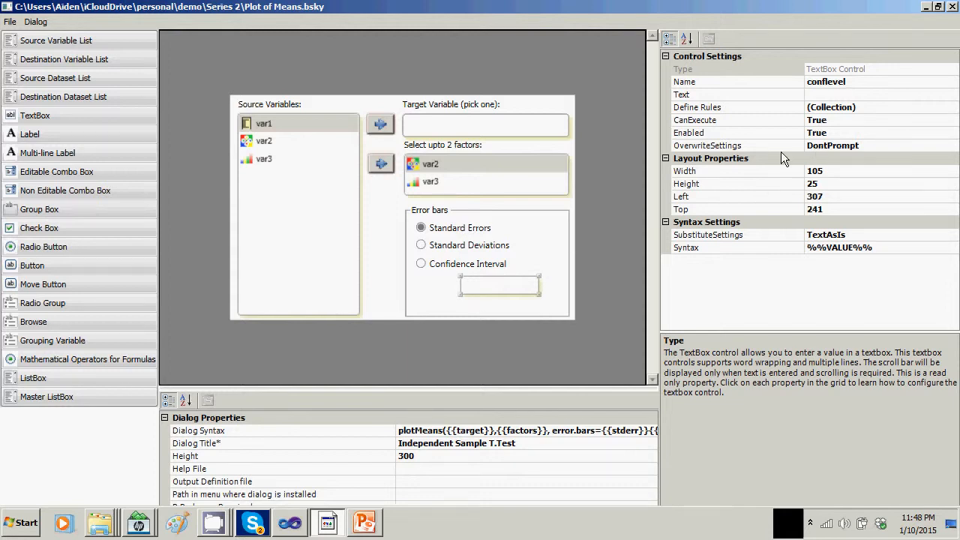
left_click(830, 95)
type("0.95")
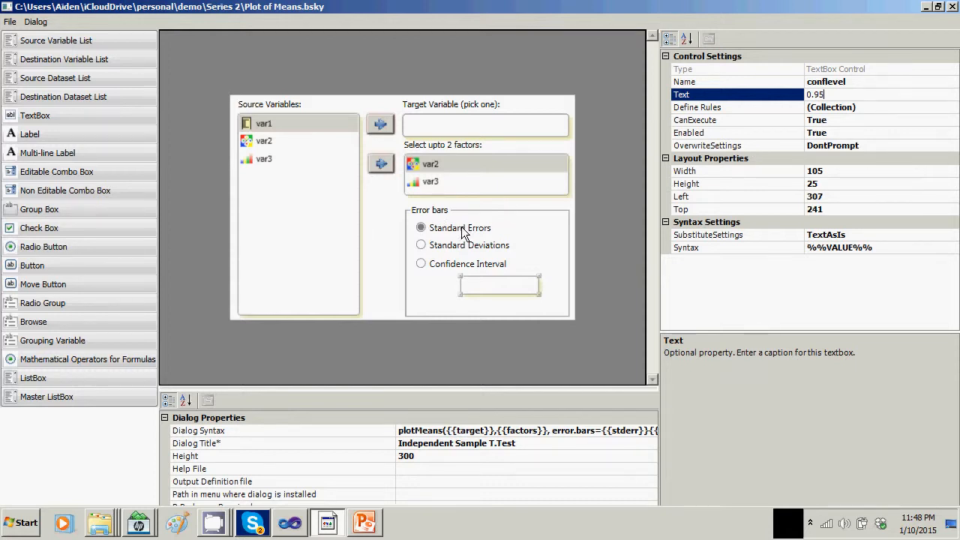
left_click(864, 132)
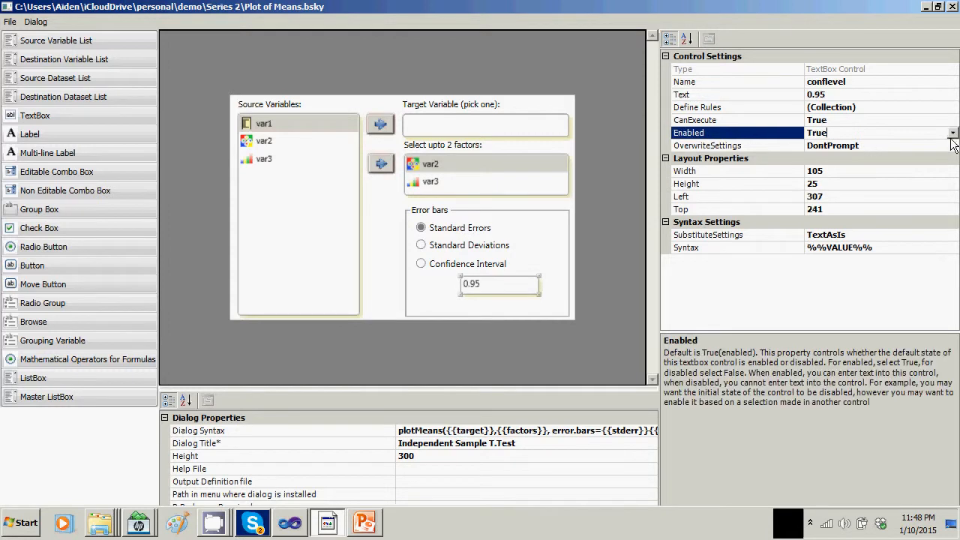
left_click(953, 133)
left_click(810, 163)
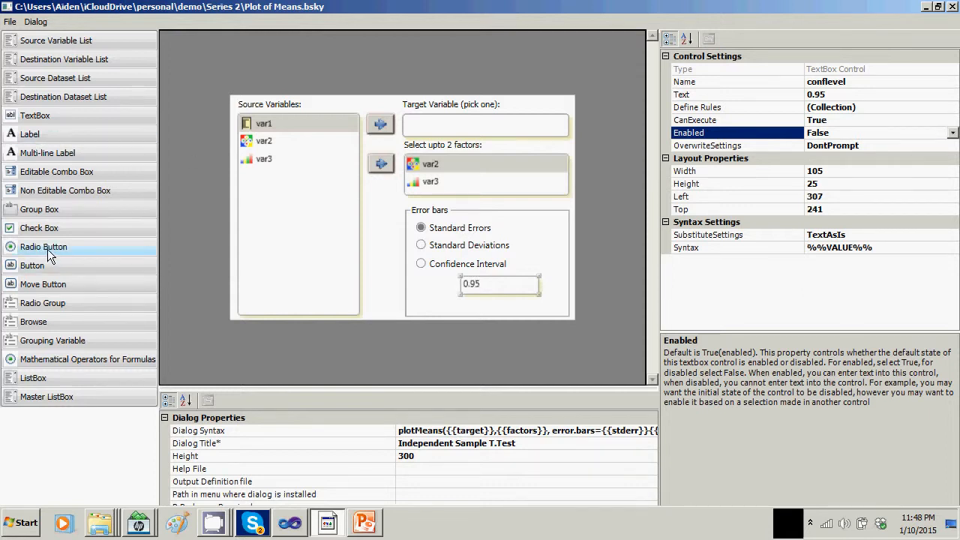
- Add a fourth radio button below the conflevel text box, named noerrbars with the caption No Error Bars, and widen it to fit
left_click_drag(47, 249, 437, 300)
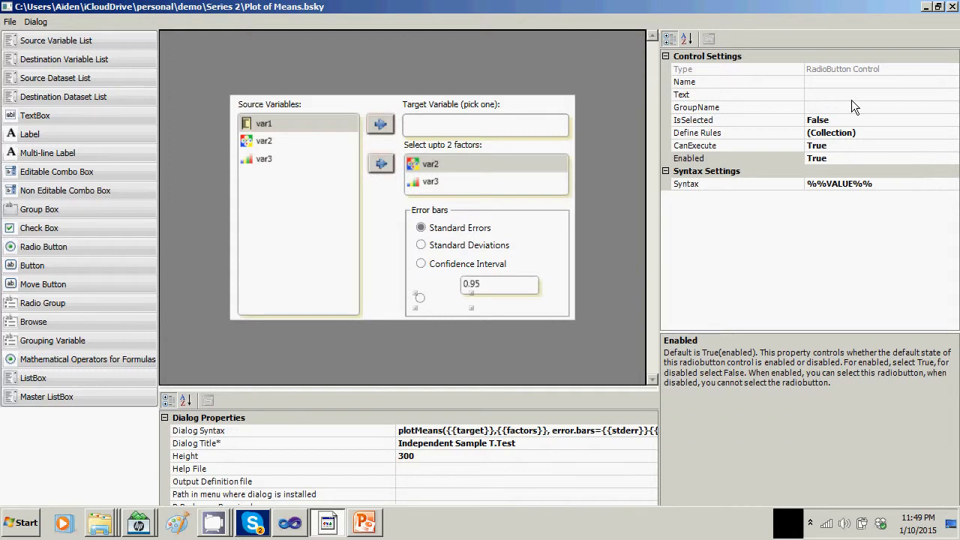
left_click(823, 82)
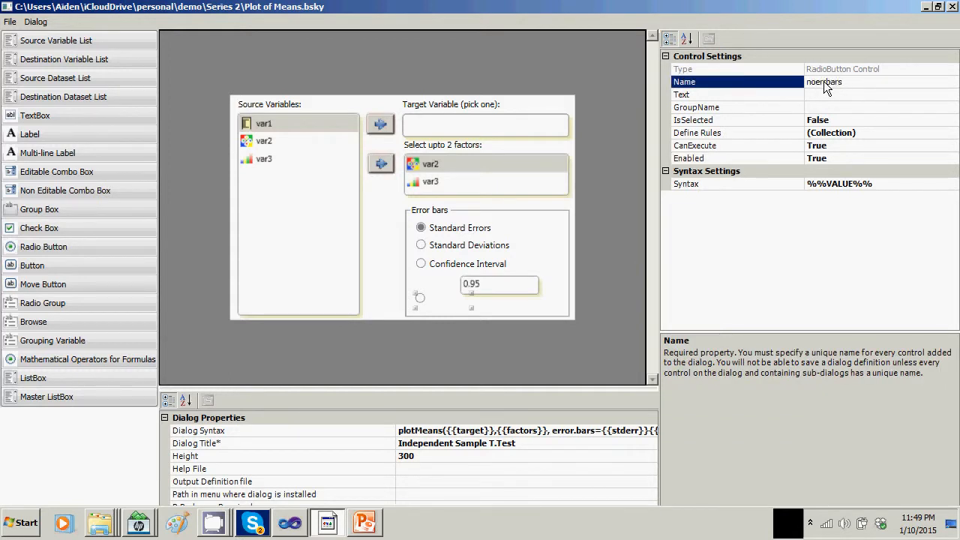
left_click(821, 96)
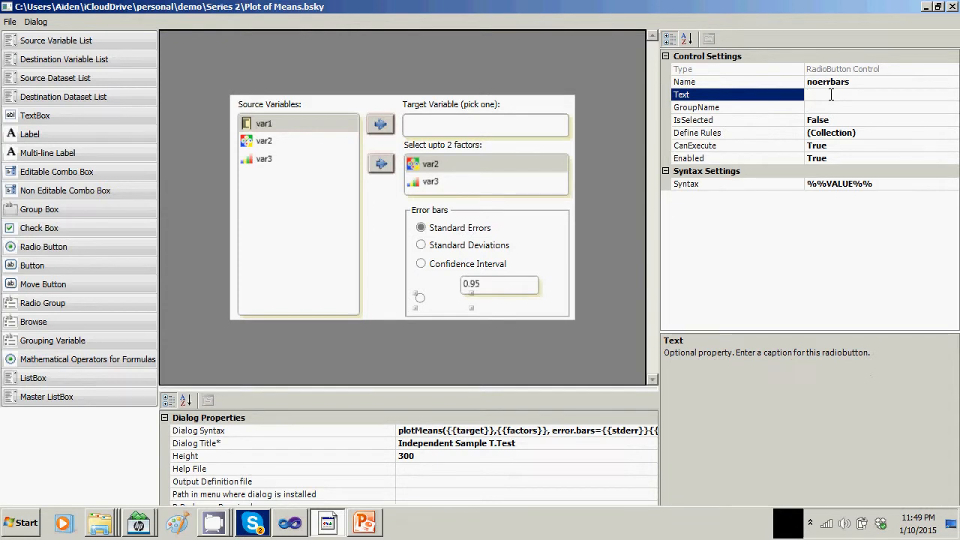
type("No Error Bars")
left_click(452, 301)
left_click_drag(473, 309, 514, 314)
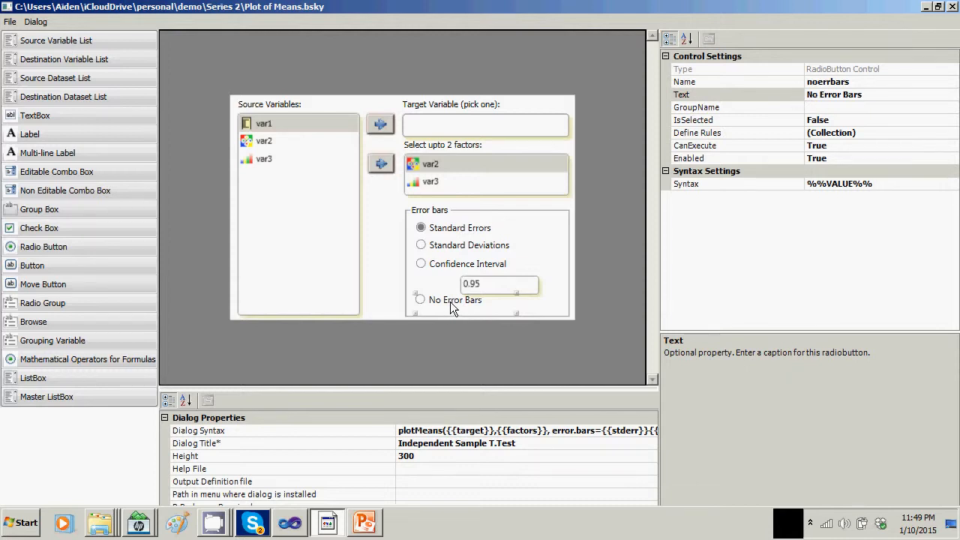
- Set the GroupName of the No Error Bars radio button to grpbox1
left_click(820, 107)
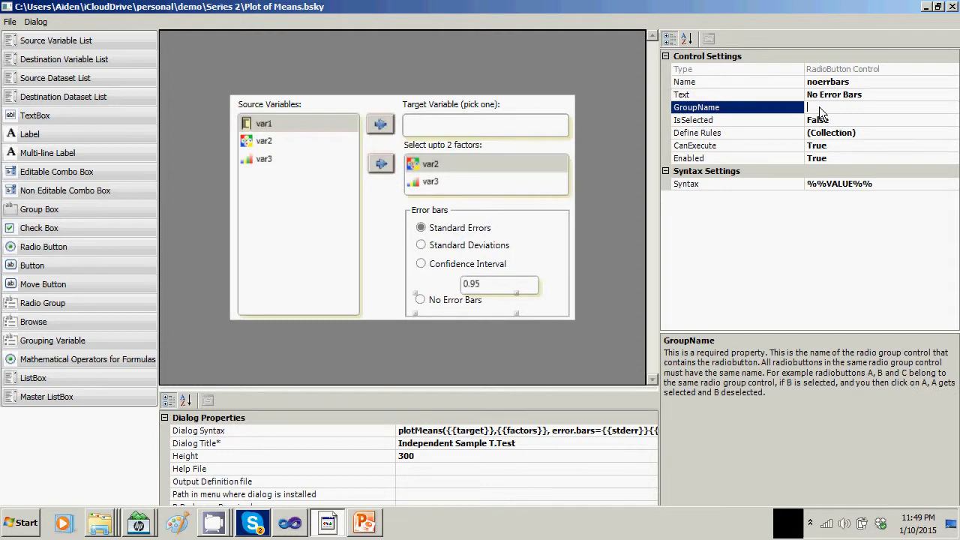
type("grpbox1")
key("Return")
- Change the GroupName of the Standard Errors and Standard Deviations radio buttons to grpbox1test, matching the group box name
left_click(482, 232)
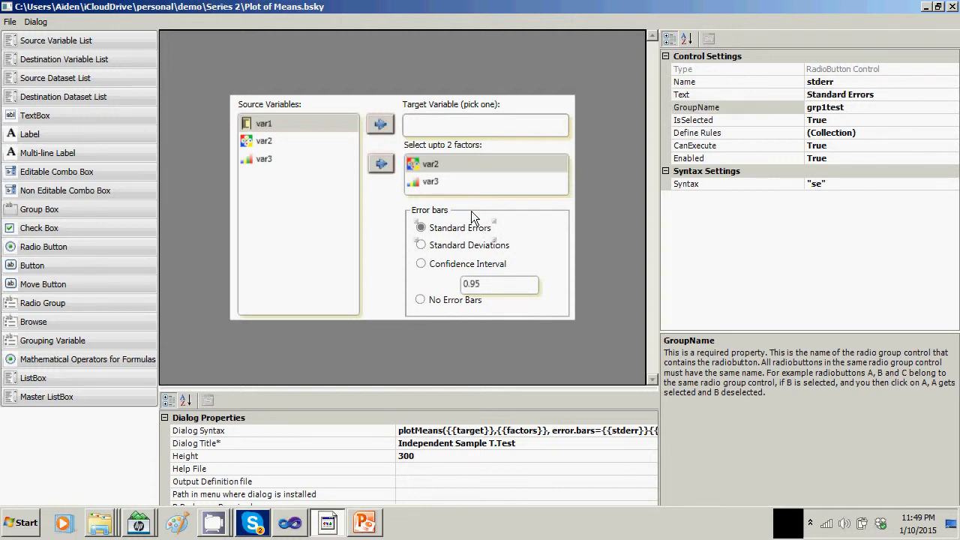
left_click(471, 211)
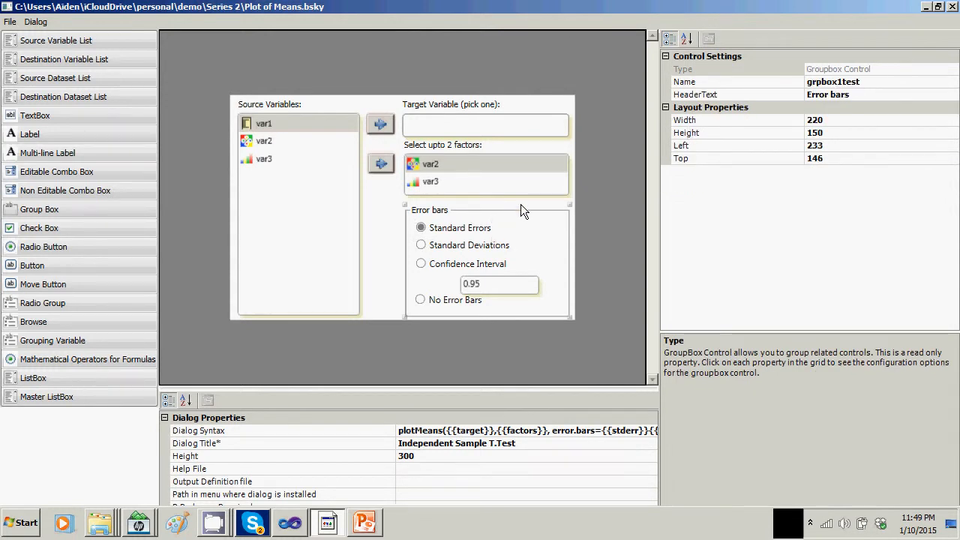
left_click(471, 231)
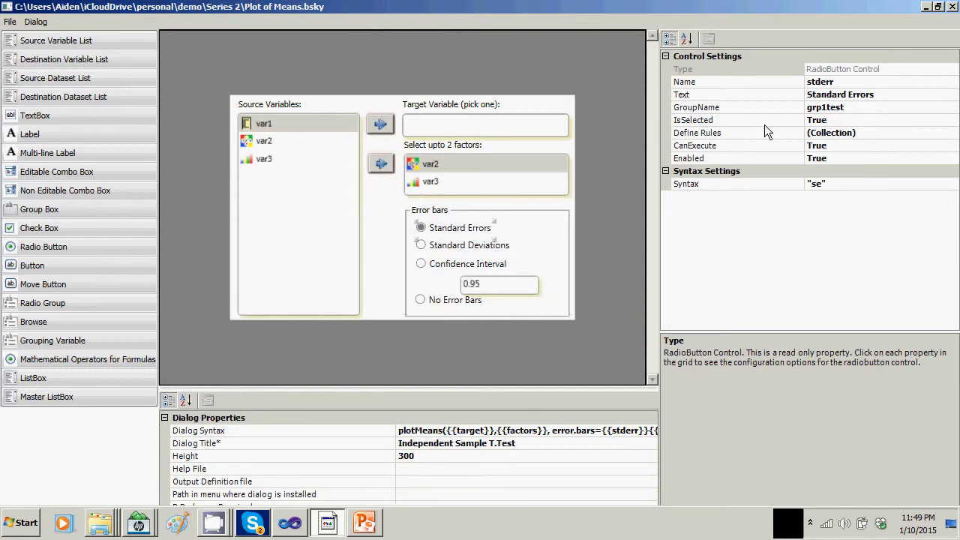
left_click(823, 108)
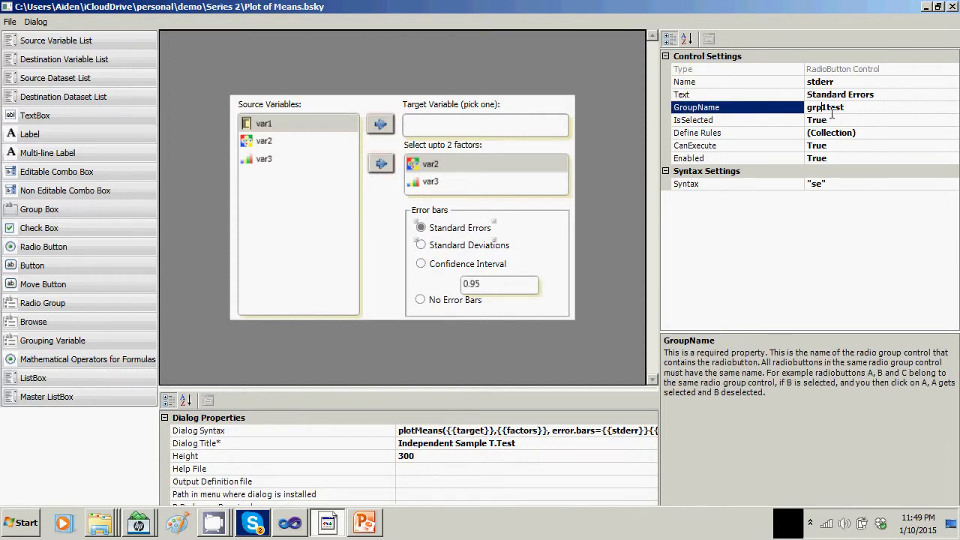
type("box")
left_click(484, 246)
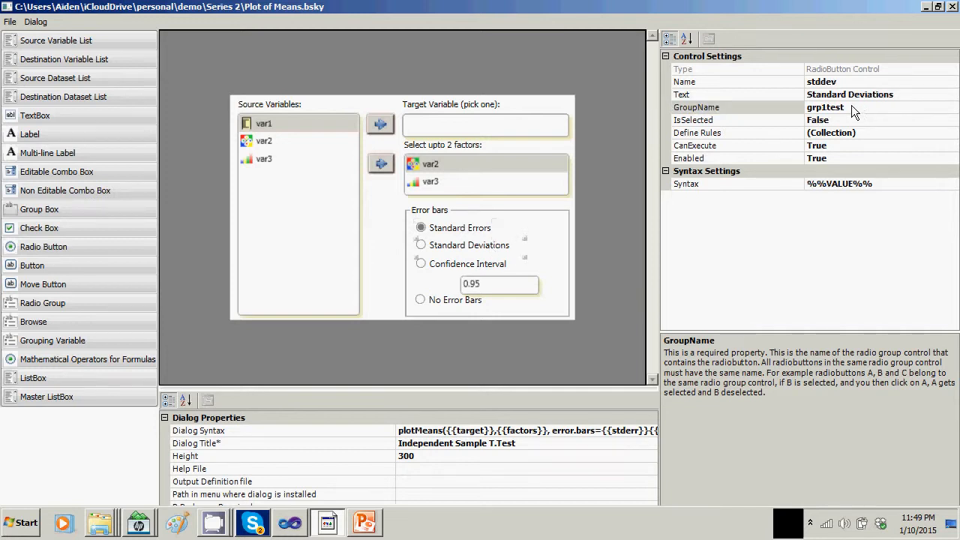
left_click(825, 107)
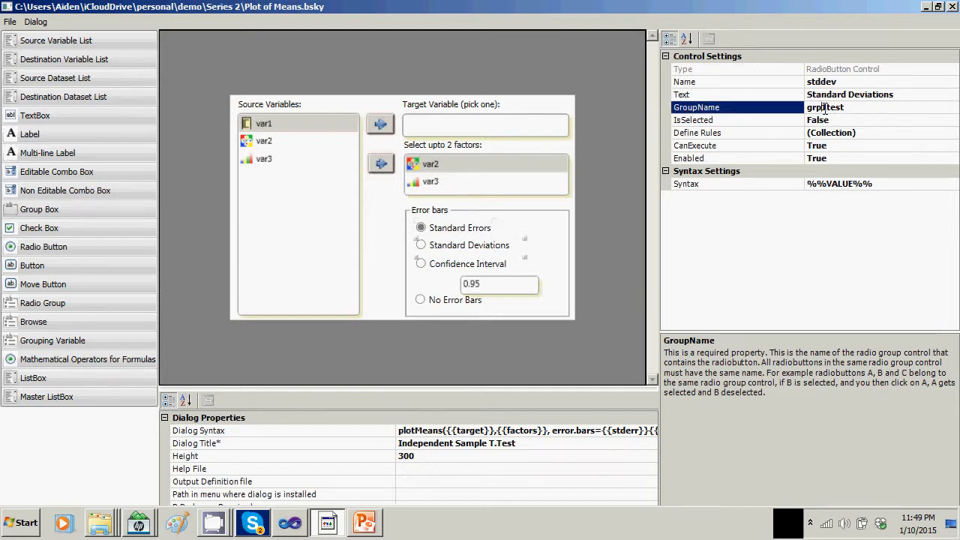
type("box")
- Check the Confidence Interval group name and change the GroupName of the No Error Bars radio button to grpbox1test
left_click(482, 262)
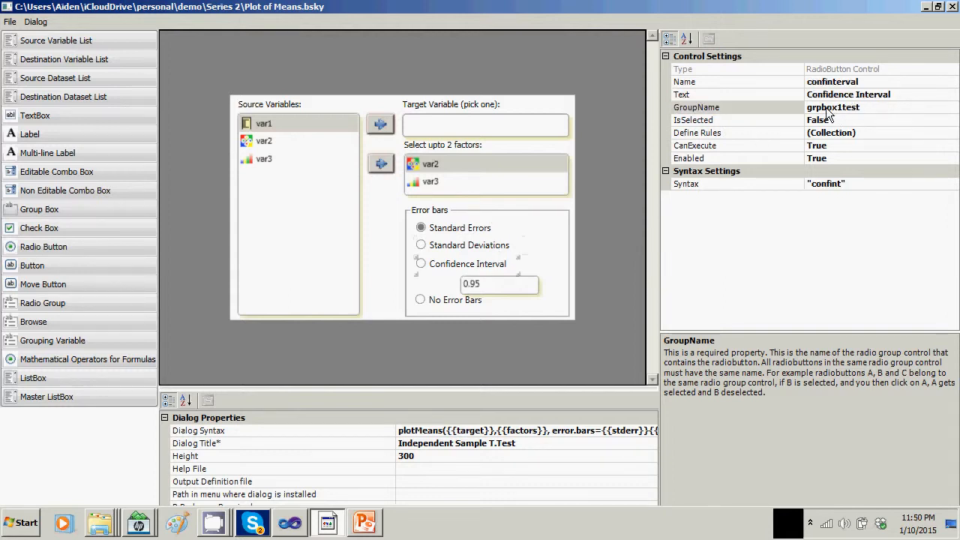
left_click(504, 280)
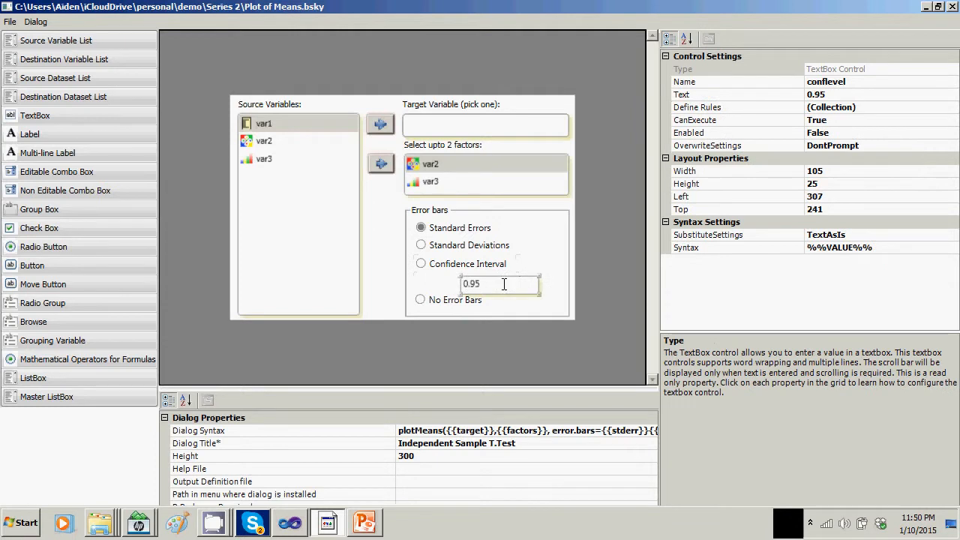
left_click(439, 301)
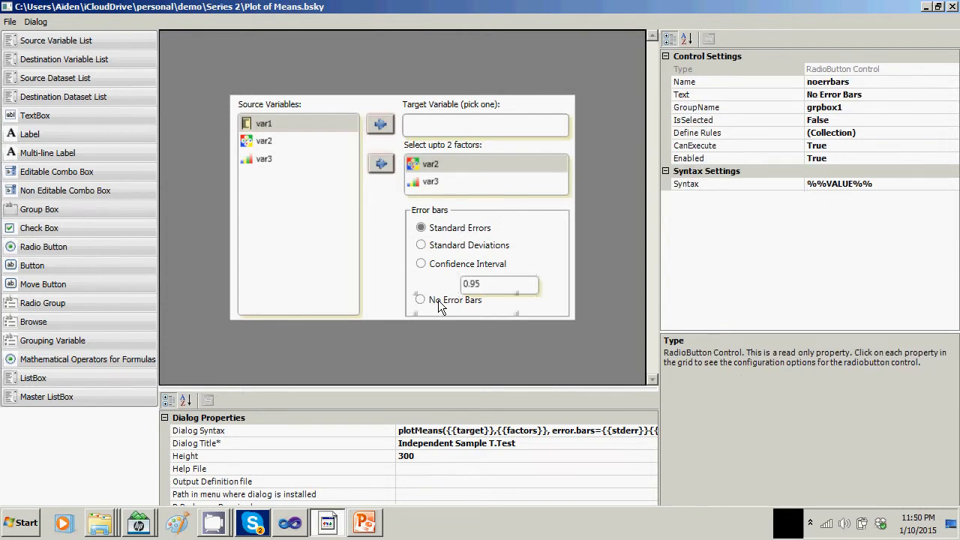
left_click(822, 108)
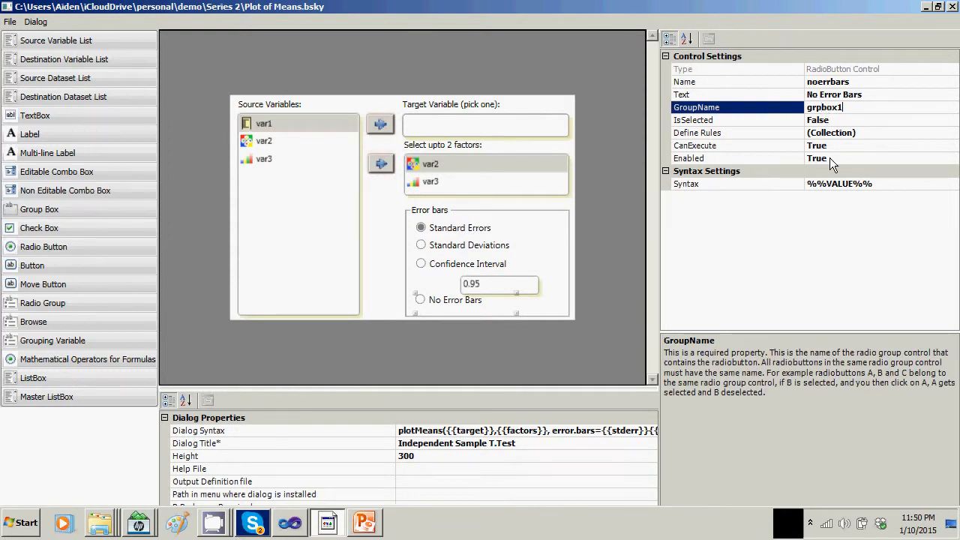
type("test")
- Open the dialog's command syntax for editing to review the plotMeans command and its list of controls
left_click(496, 282)
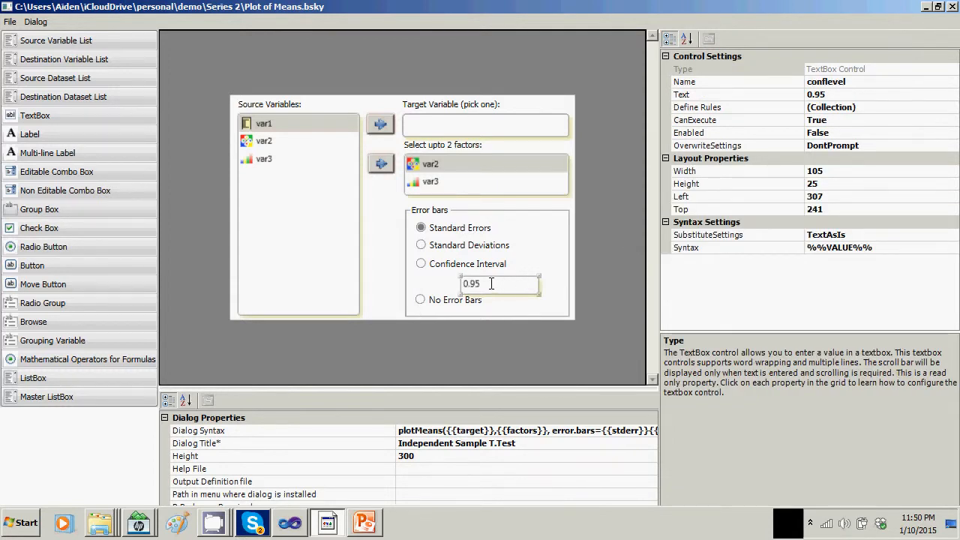
left_click(640, 426)
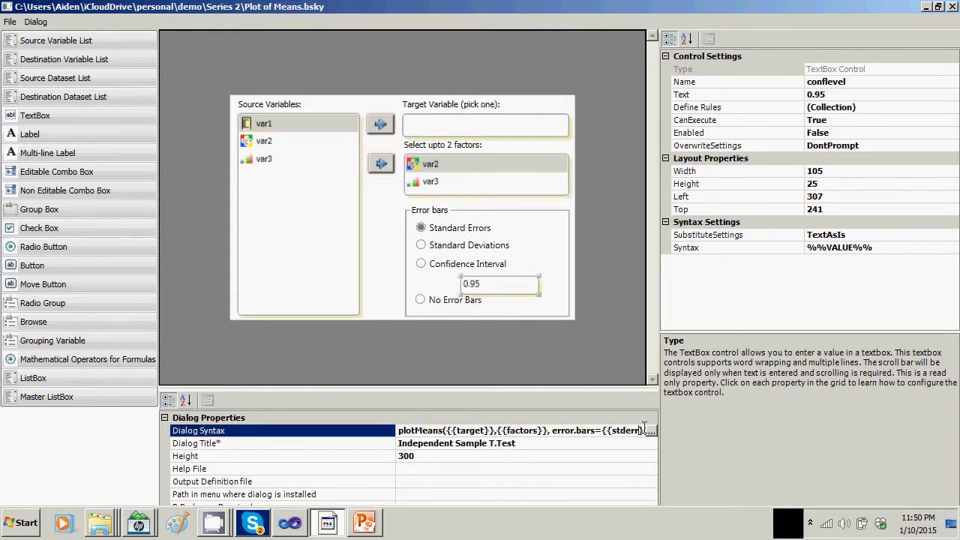
left_click(653, 428)
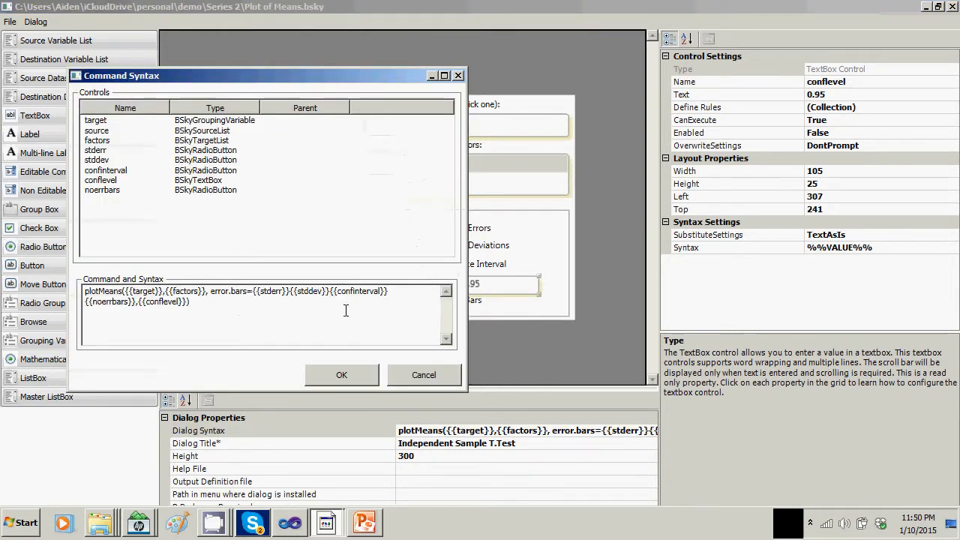
- Review the {{confinterval}} placeholder in the plotMeans command syntax and close the syntax editor
left_click_drag(338, 290, 385, 297)
left_click(331, 291)
left_click(385, 297)
left_click(374, 376)
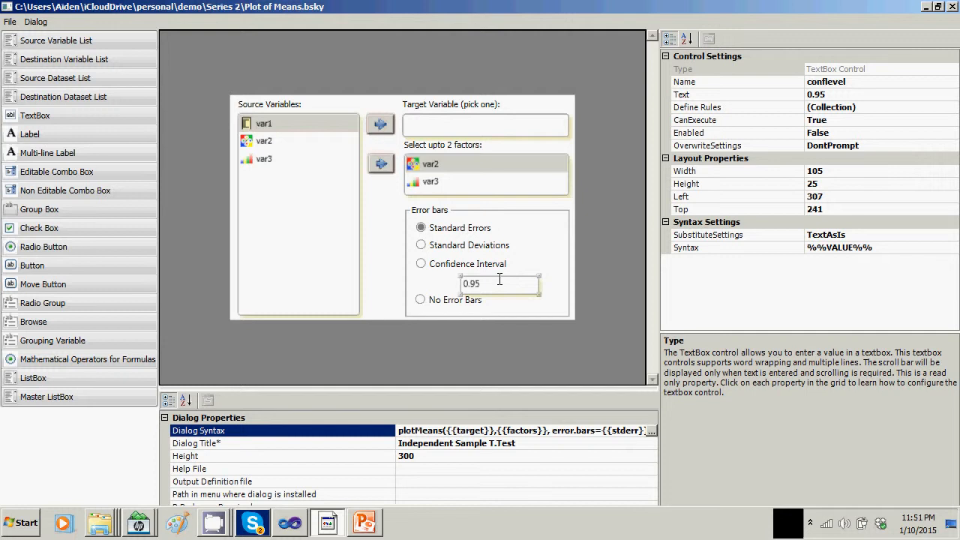
- Preview the dialog, try the Standard Deviations, No Error Bars and Standard Errors options, and close the preview
left_click(462, 230)
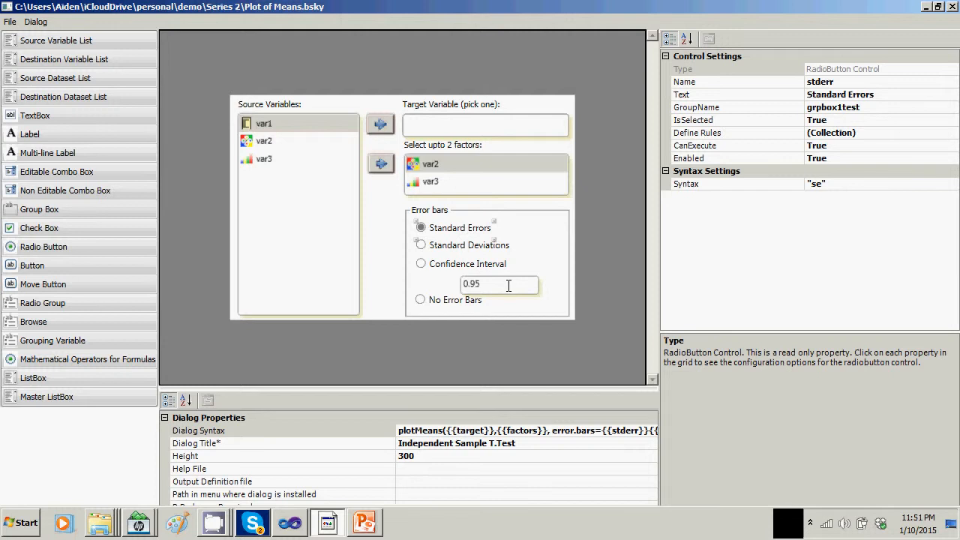
left_click(42, 23)
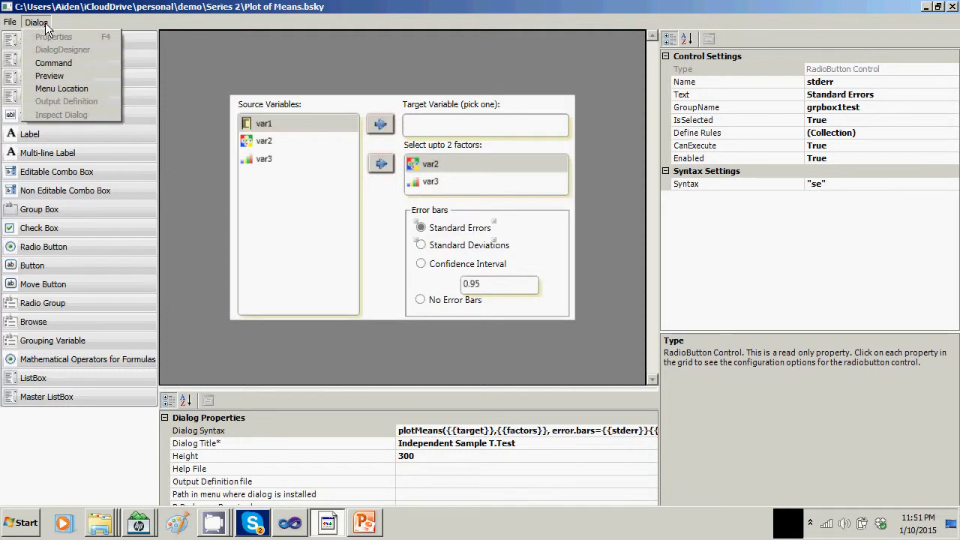
left_click(11, 22)
left_click(30, 60)
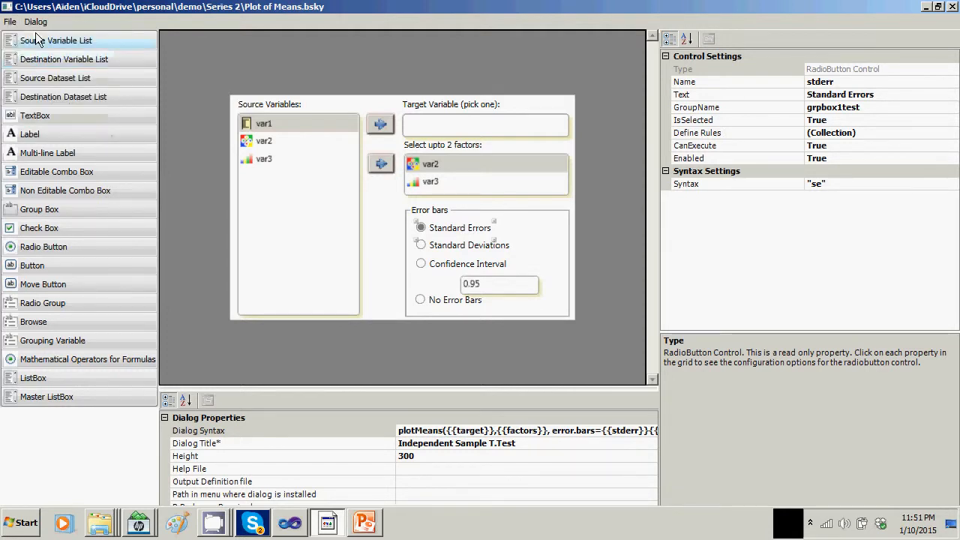
left_click(35, 22)
left_click(54, 82)
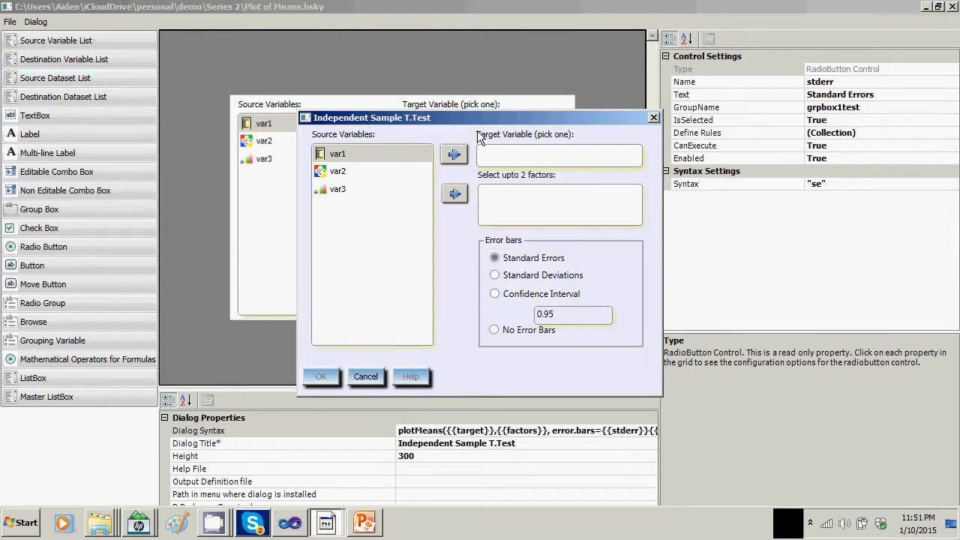
left_click(495, 277)
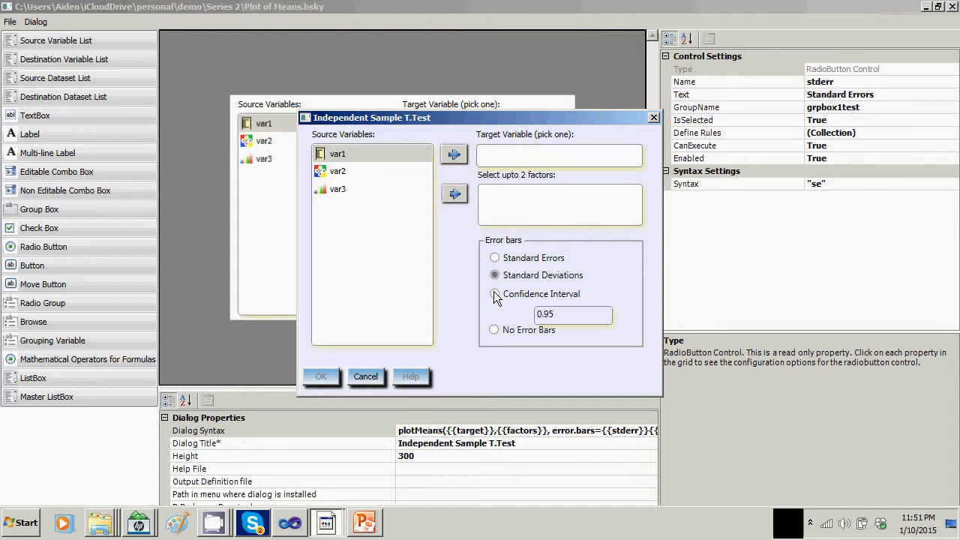
left_click(508, 331)
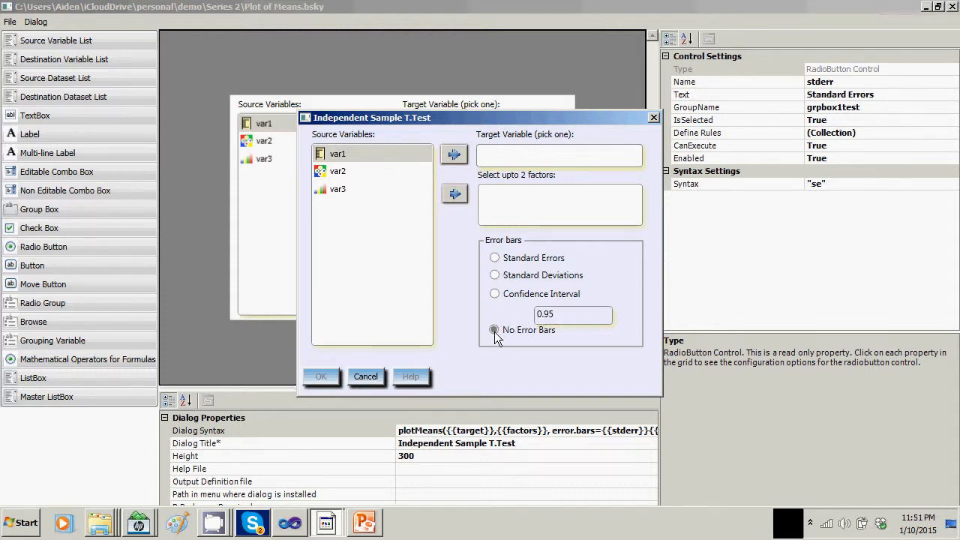
left_click(496, 276)
left_click(495, 259)
left_click(366, 376)
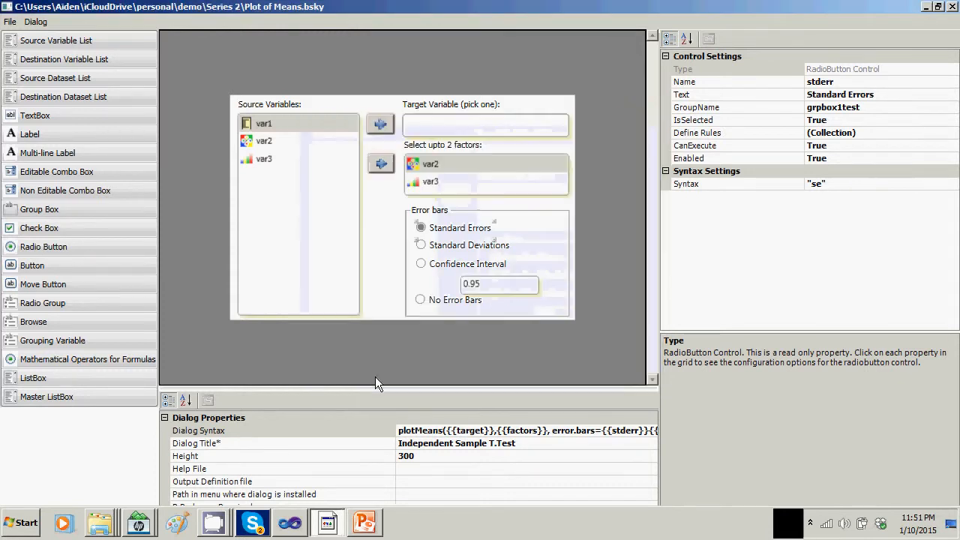
- Clear the default Text value of the conflevel text box under Confidence Interval
left_click(460, 272)
left_click(496, 287)
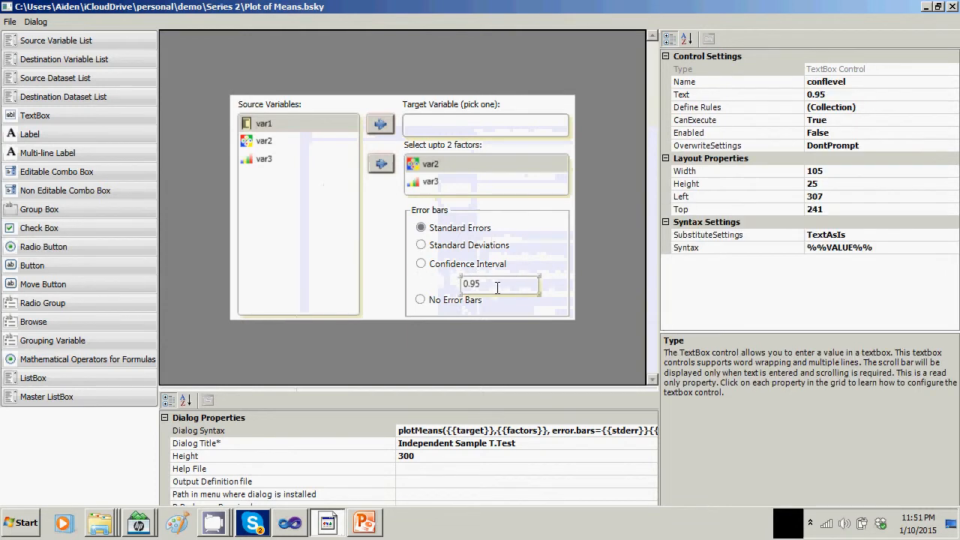
left_click(845, 96)
key("BackSpace")
key("BackSpace")
key("BackSpace")
key("BackSpace")
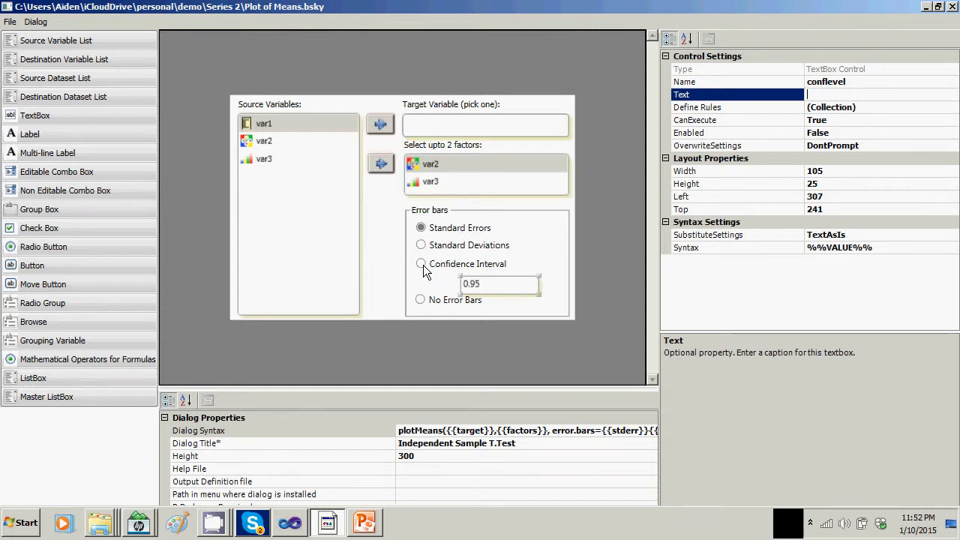
left_click(495, 271)
left_click(488, 285)
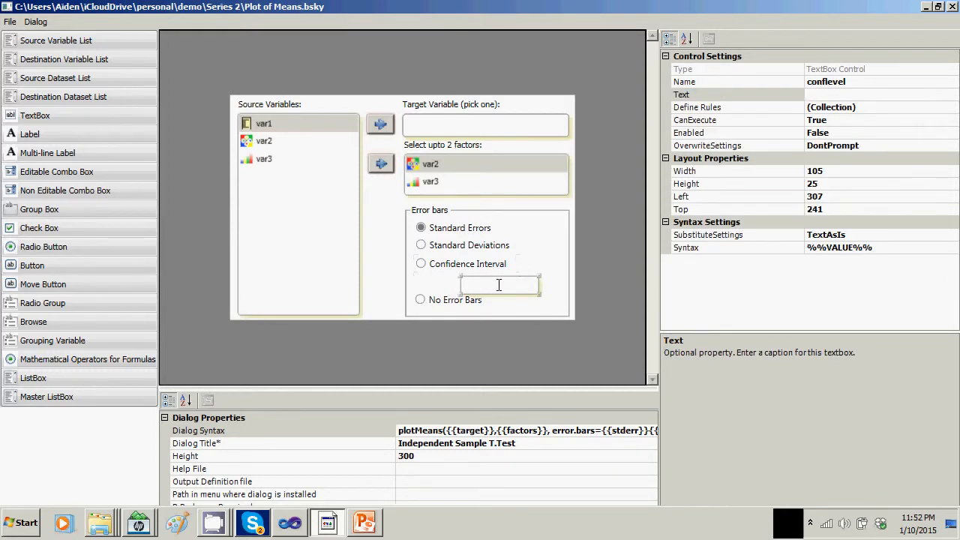
- Move the conflevel text box slightly up and to the right, to about Left 312 and Top 238
left_click(466, 232)
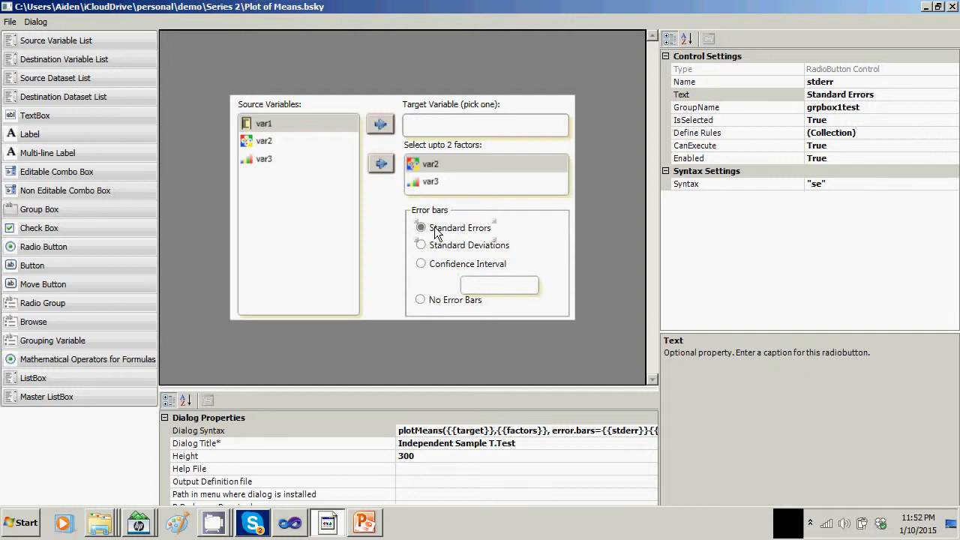
left_click(495, 283)
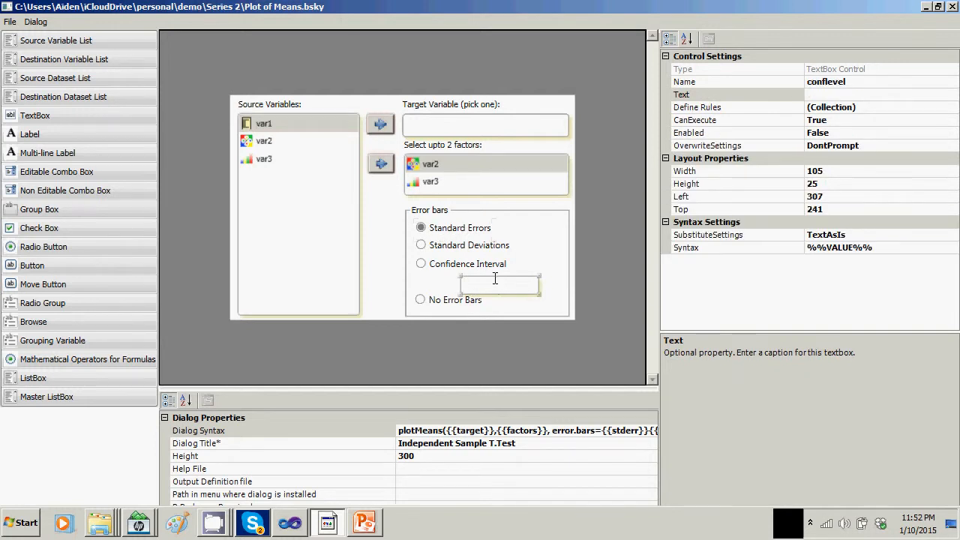
left_click_drag(495, 277, 498, 274)
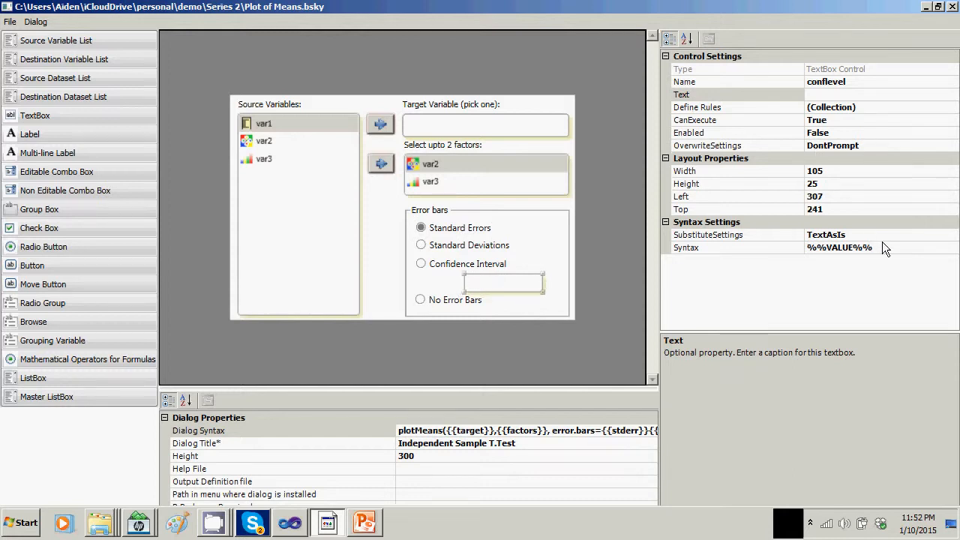
left_click(883, 108)
left_click(953, 109)
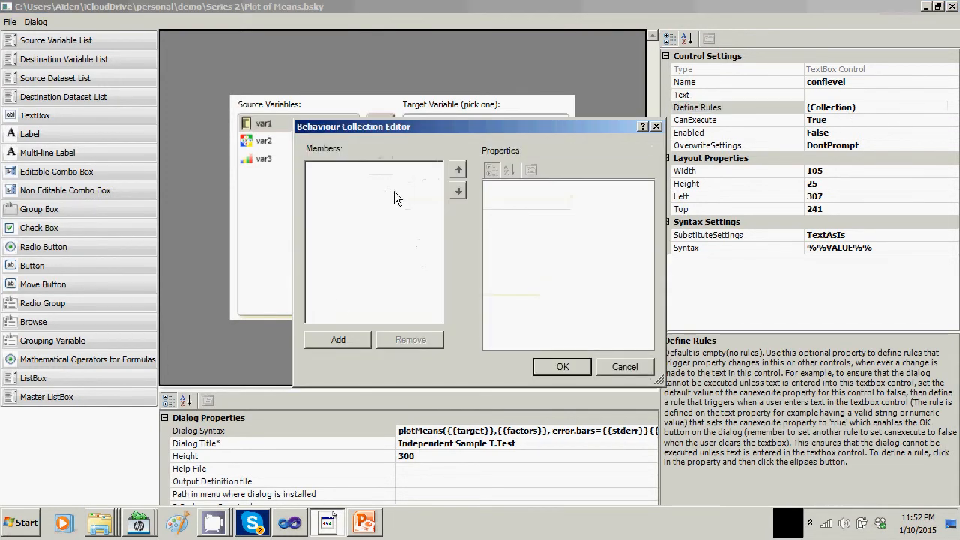
left_click(336, 339)
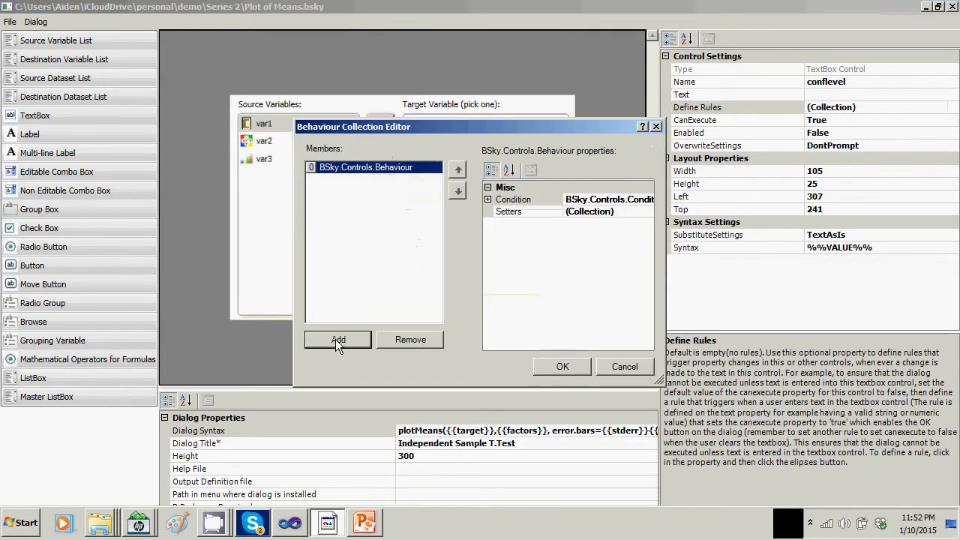
left_click(487, 200)
left_click(595, 214)
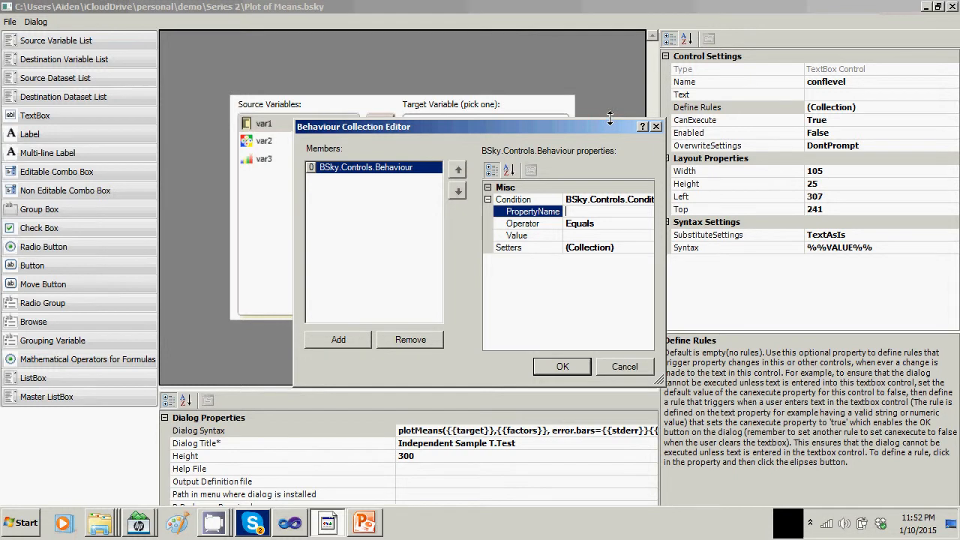
left_click_drag(608, 125, 577, 127)
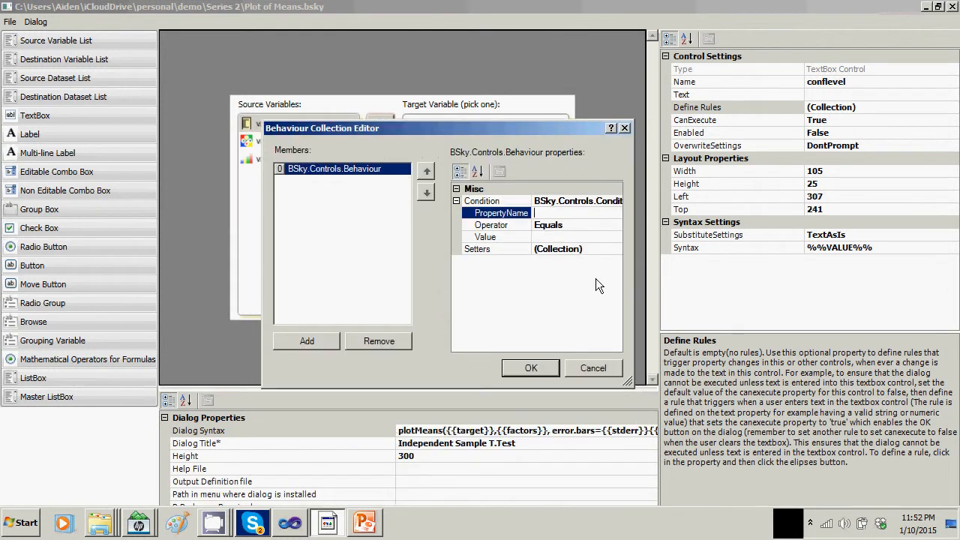
left_click(585, 365)
left_click(471, 233)
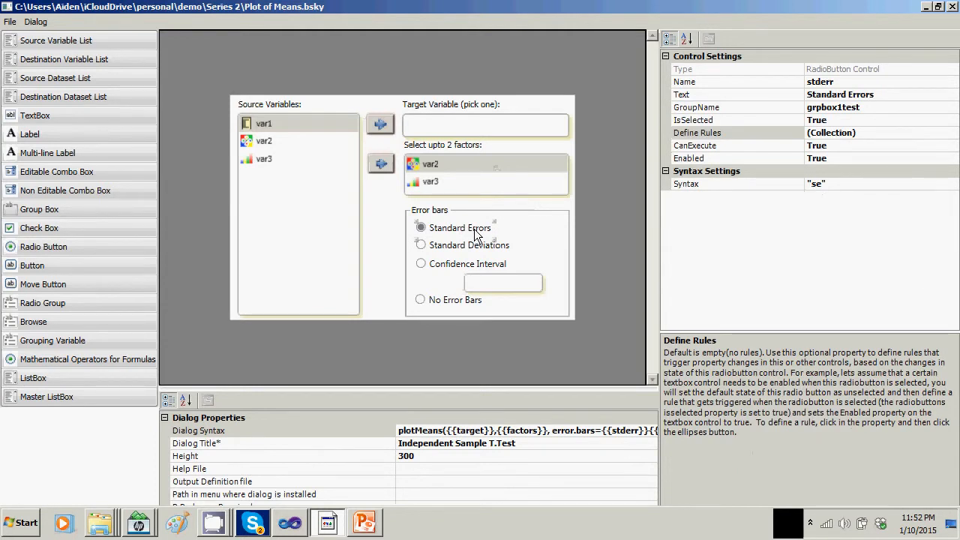
left_click(884, 129)
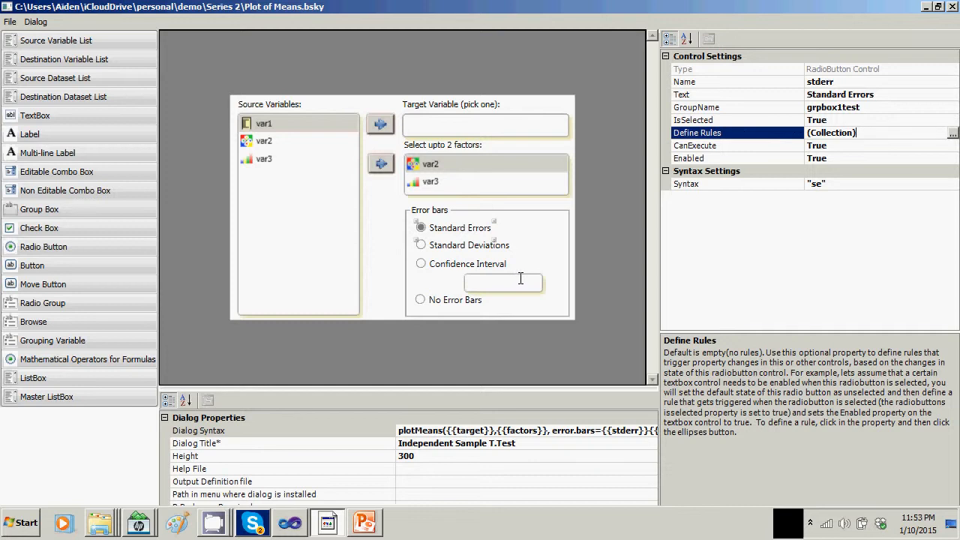
left_click(953, 133)
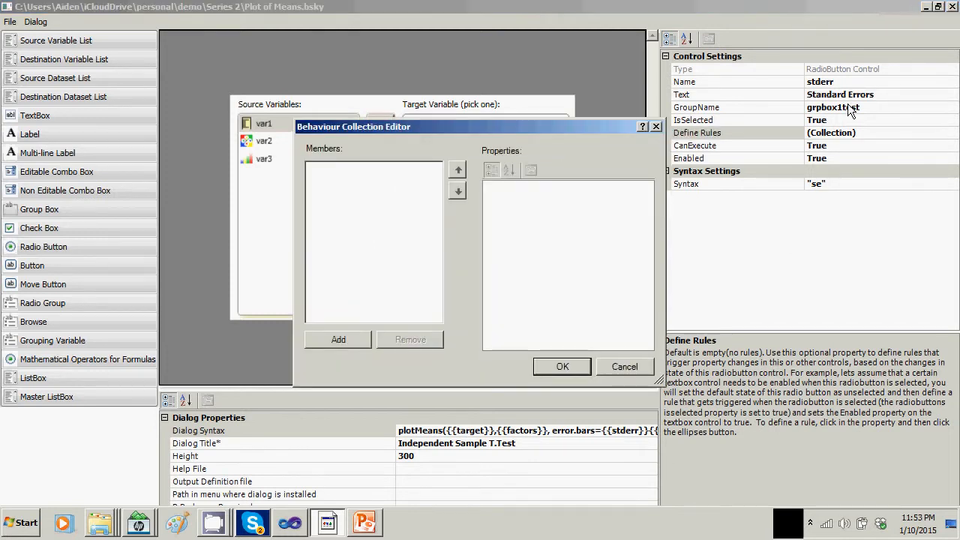
left_click(338, 339)
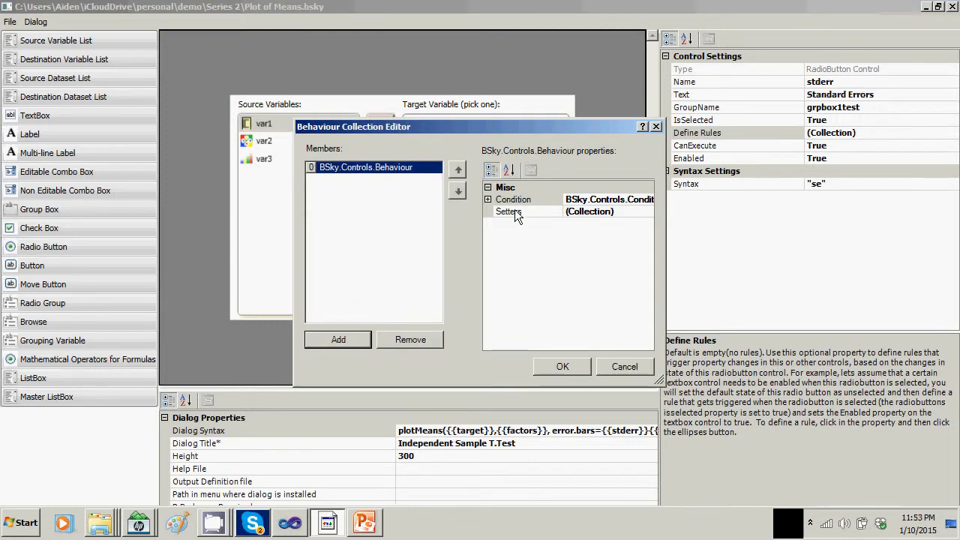
left_click(487, 199)
left_click(593, 211)
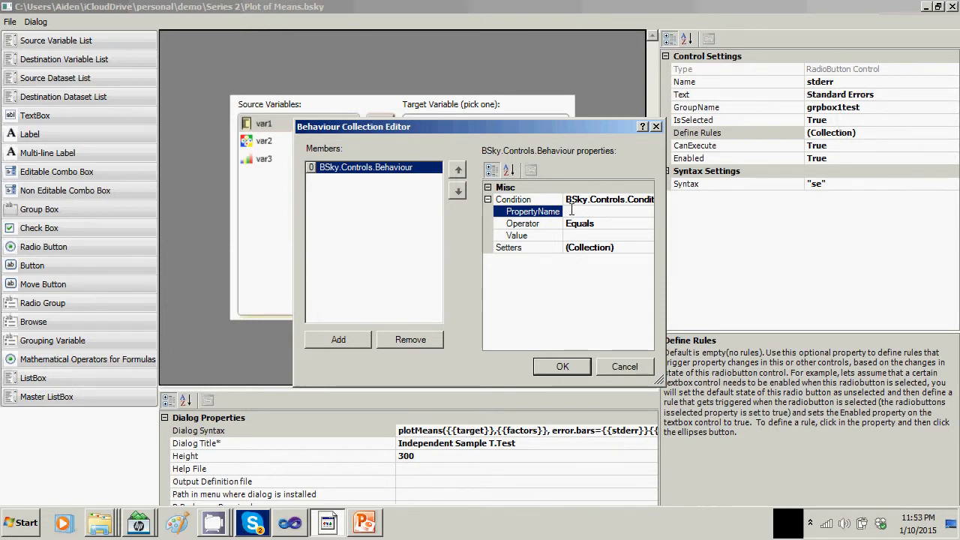
type("IsSelected")
left_click(583, 236)
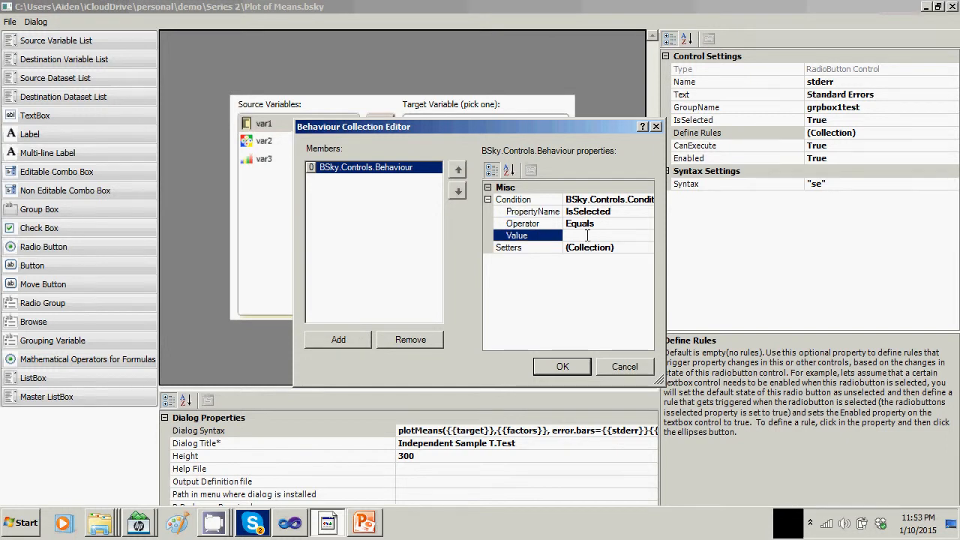
type("True")
left_click(647, 247)
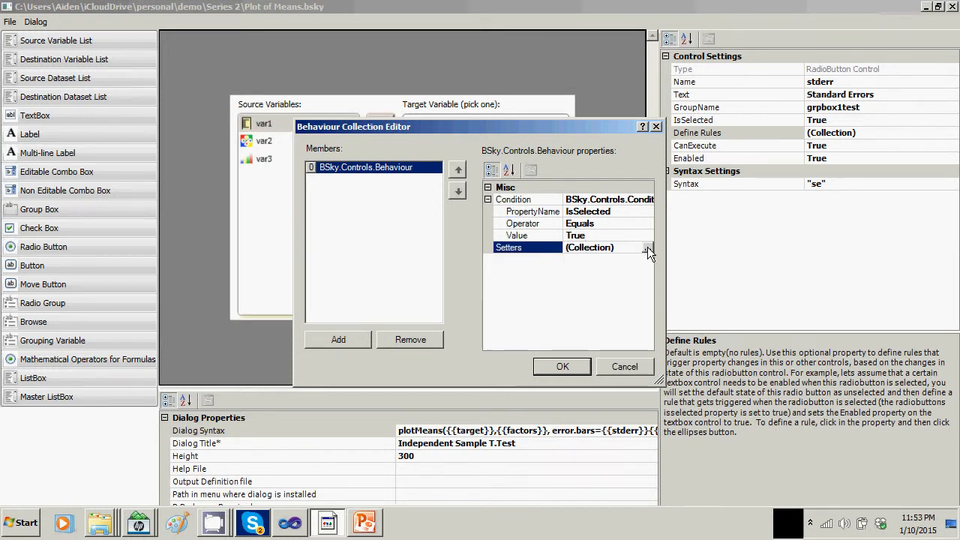
left_click(649, 247)
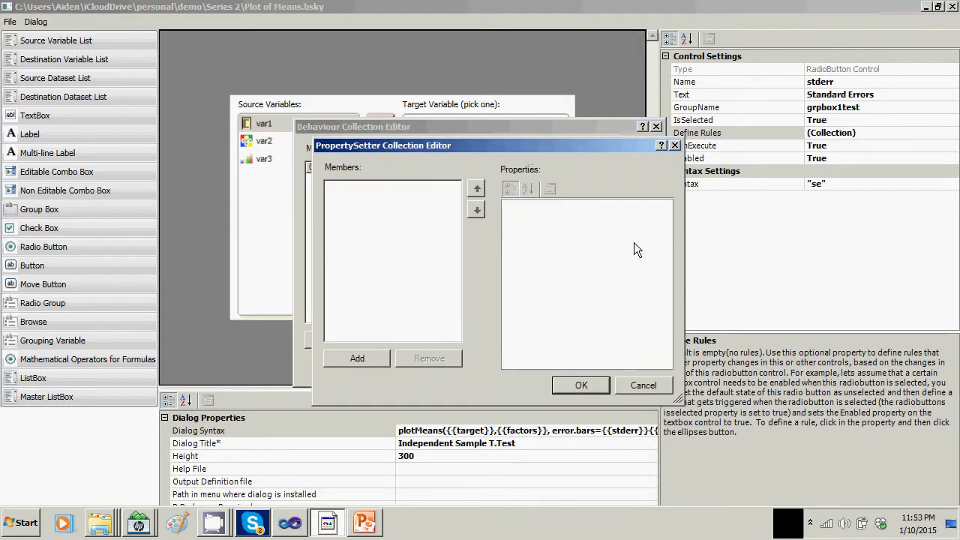
left_click(368, 356)
left_click(597, 219)
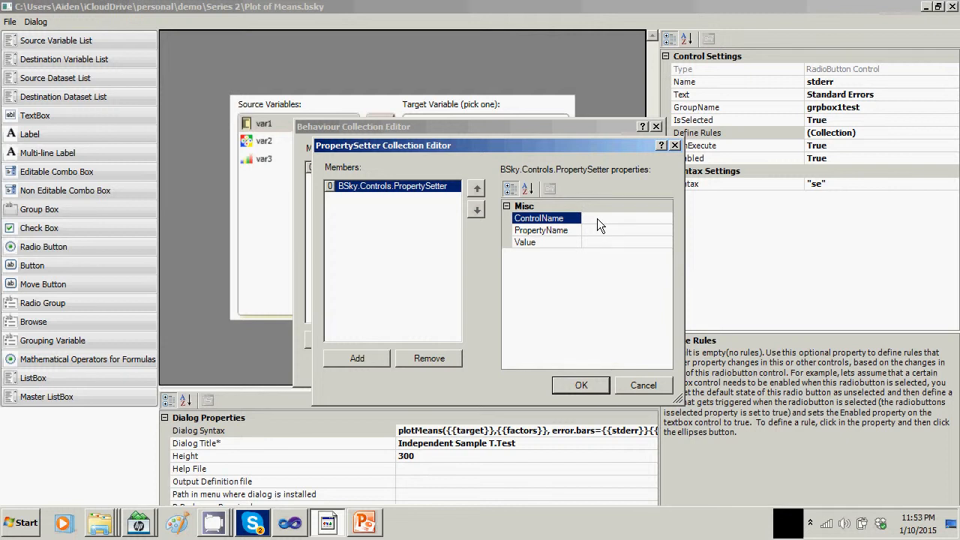
left_click(643, 386)
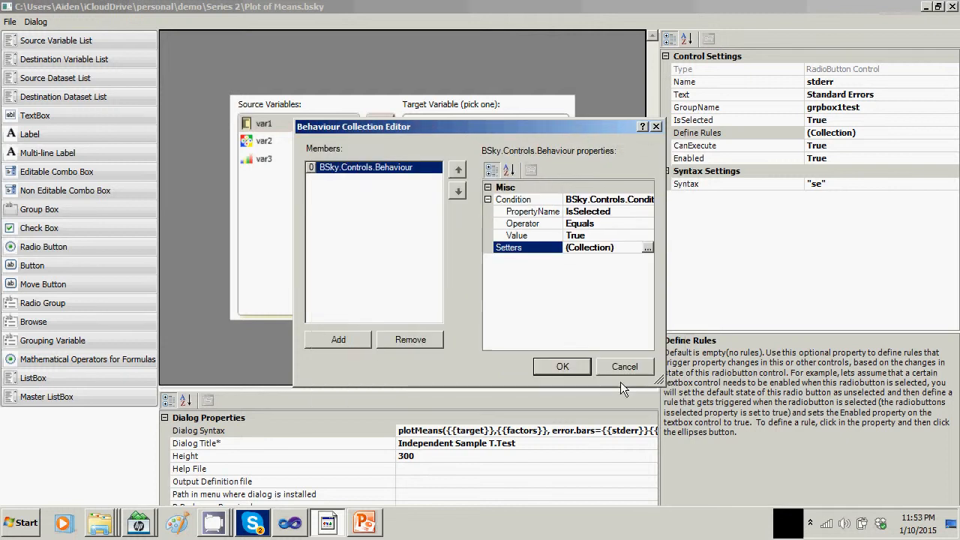
left_click(624, 368)
- Add a rule to the Standard Errors radio button with the condition IsSelected Equals true
left_click(509, 280)
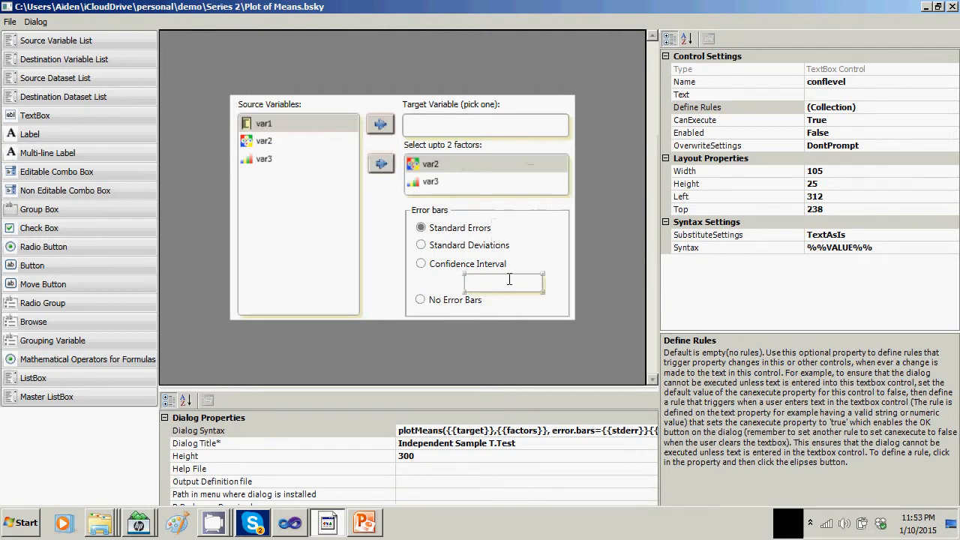
left_click(458, 231)
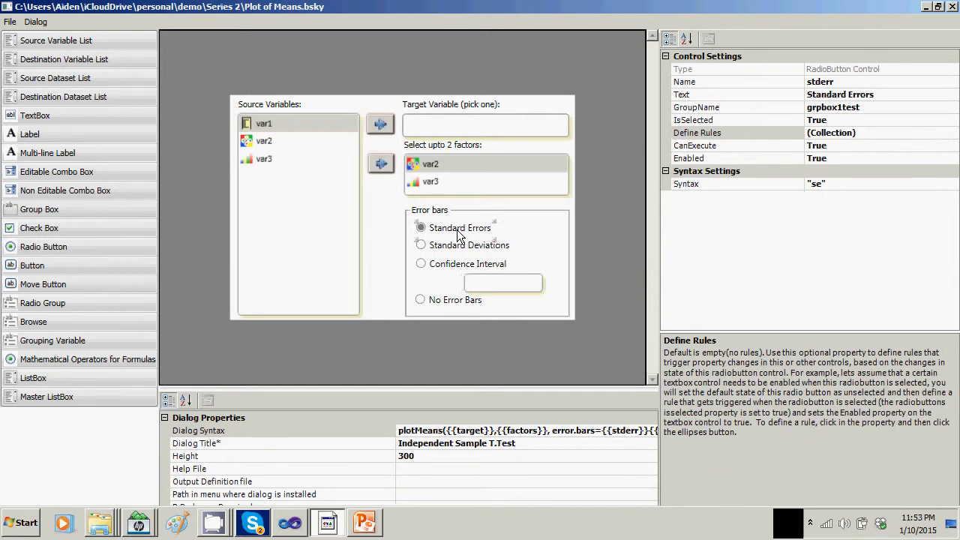
left_click(913, 132)
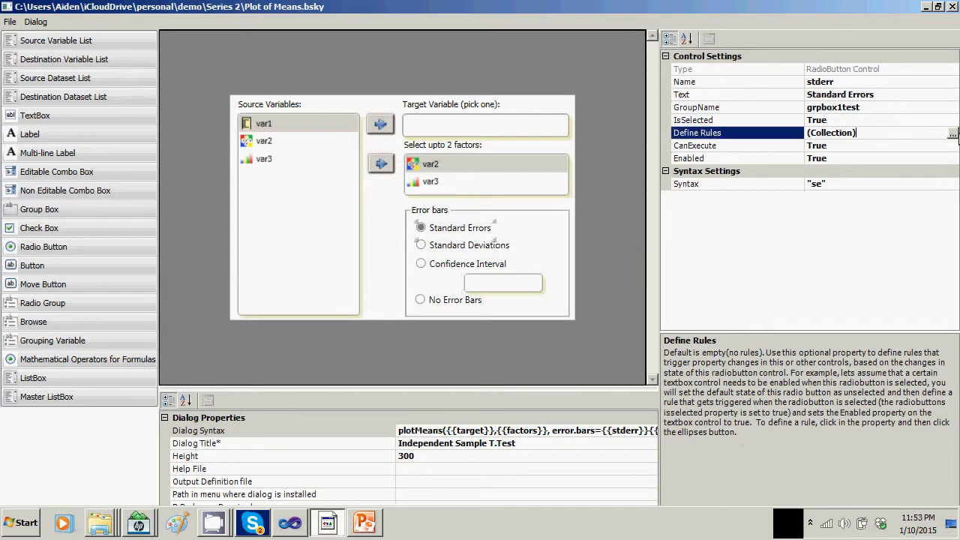
left_click(954, 134)
left_click(341, 338)
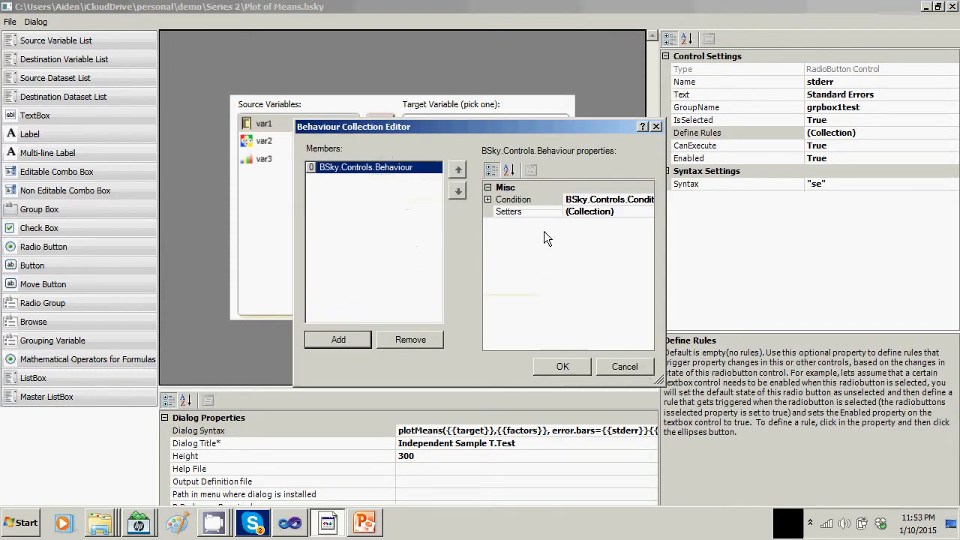
left_click(488, 199)
left_click(574, 213)
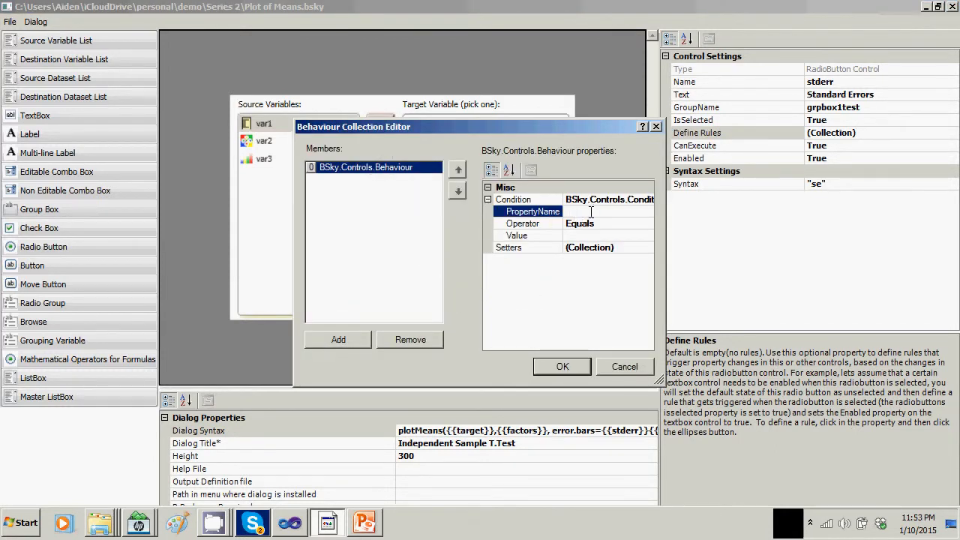
type("IsSelected")
left_click(588, 239)
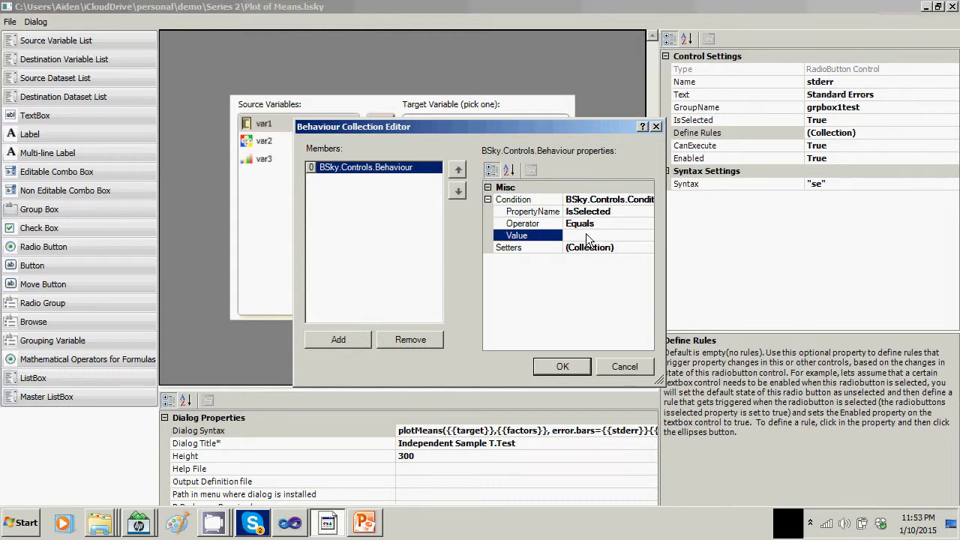
type("true")
- Add a setter to the Standard Errors rule that sets the Enabled property of conflevel to false
left_click(630, 248)
left_click(645, 247)
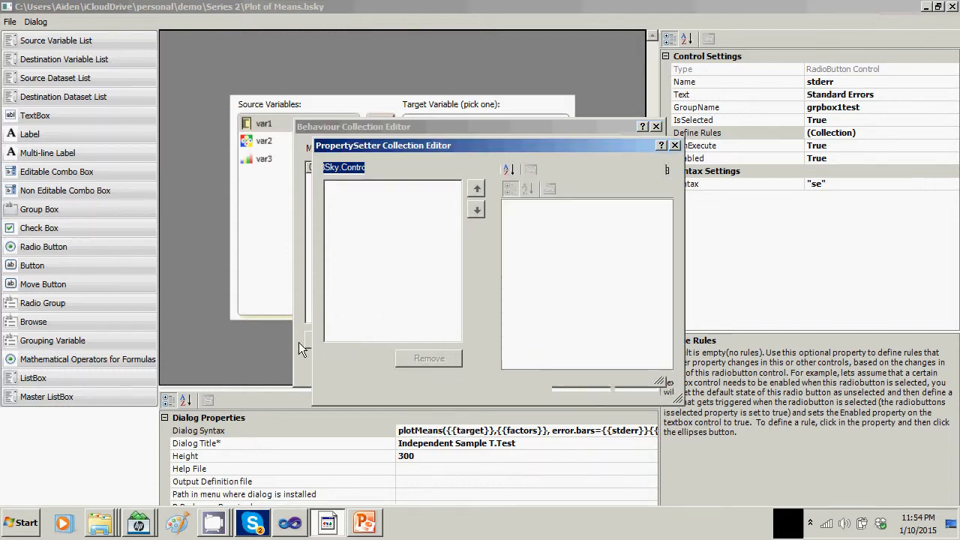
left_click(357, 358)
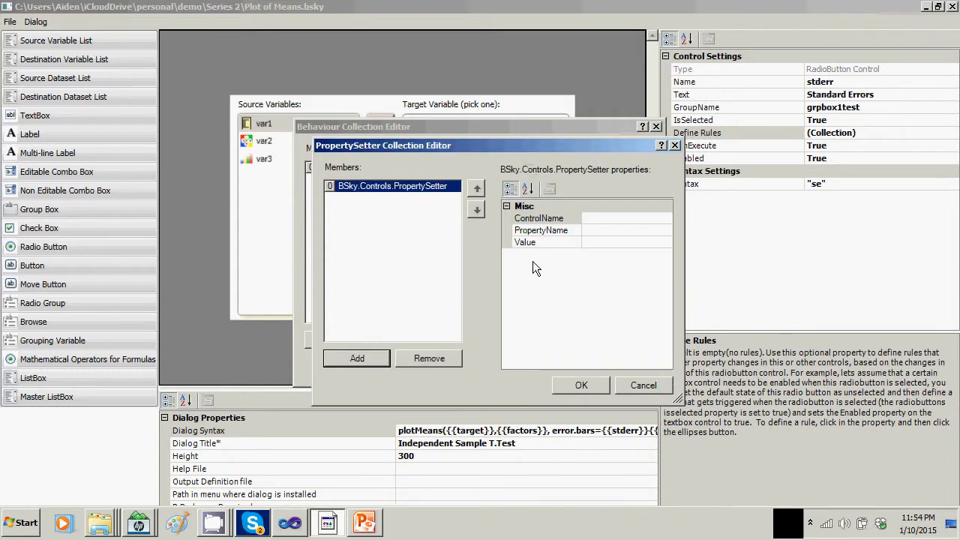
left_click(609, 219)
type("c")
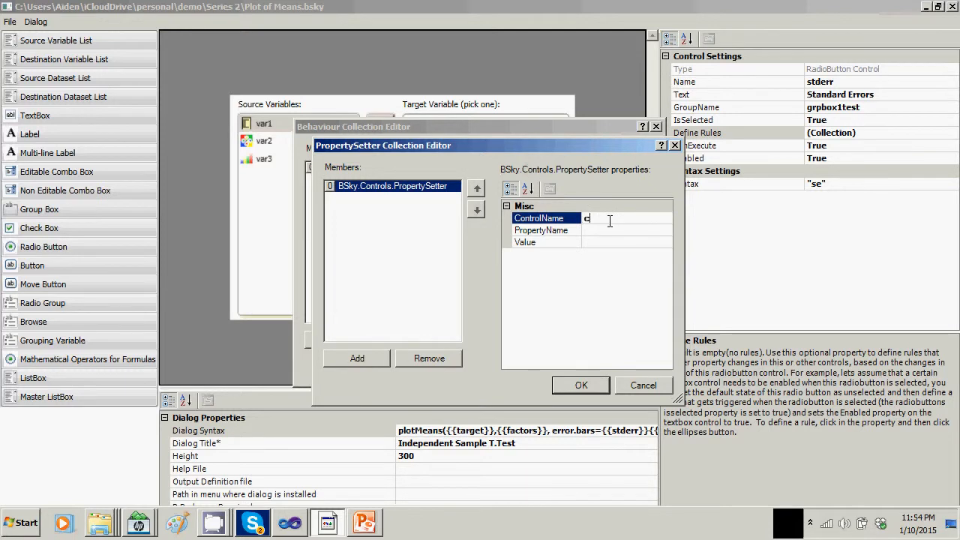
type("onflevel")
left_click(598, 229)
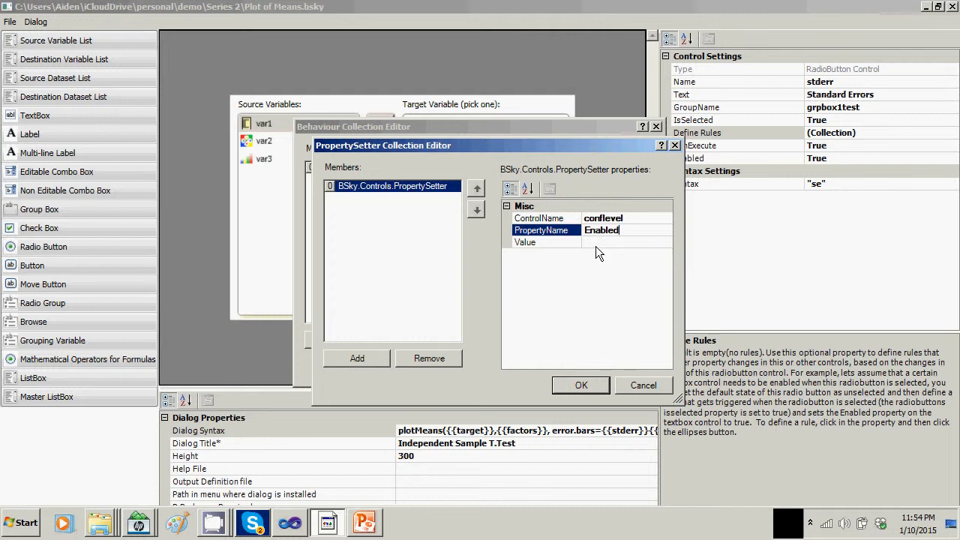
left_click(594, 241)
type("false")
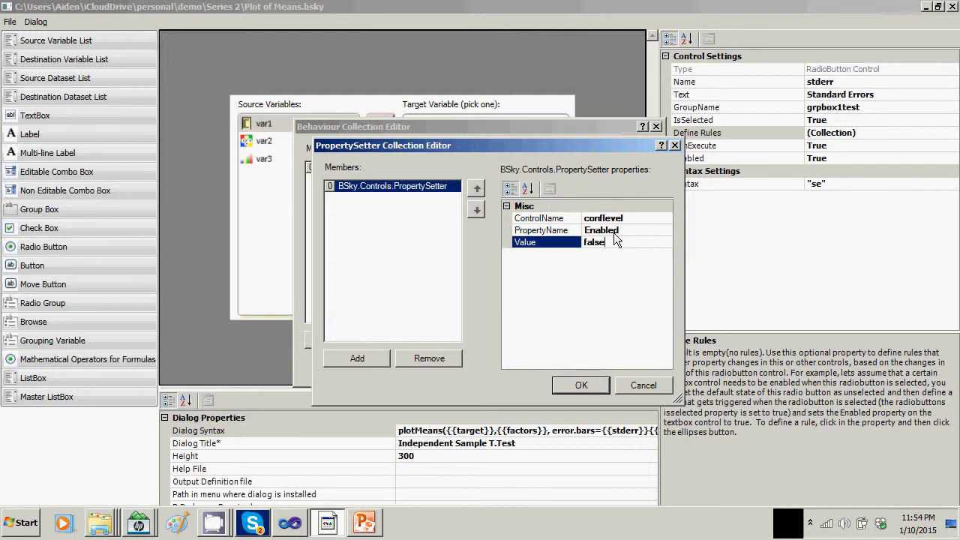
left_click(588, 386)
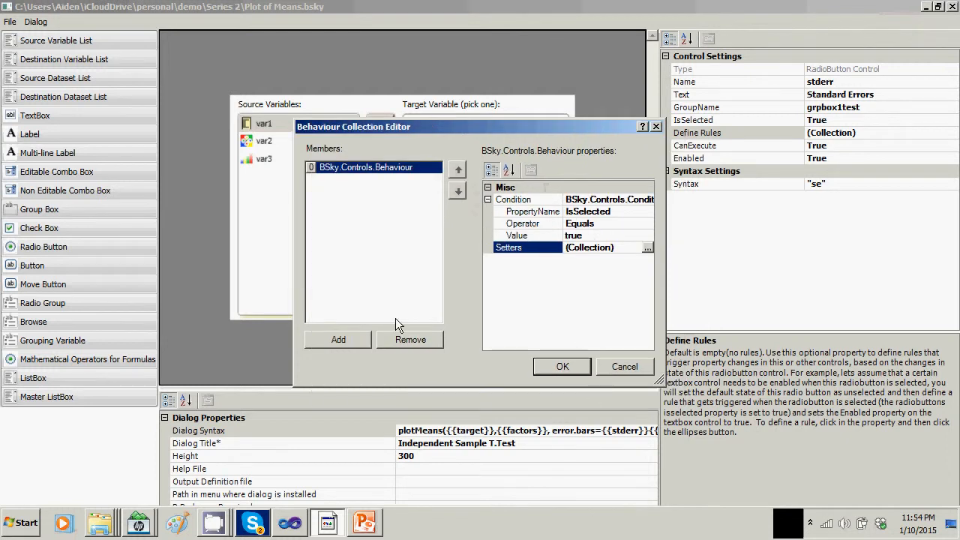
- Add a second rule to the Standard Errors radio button, also with the condition IsSelected Equals true
left_click(341, 343)
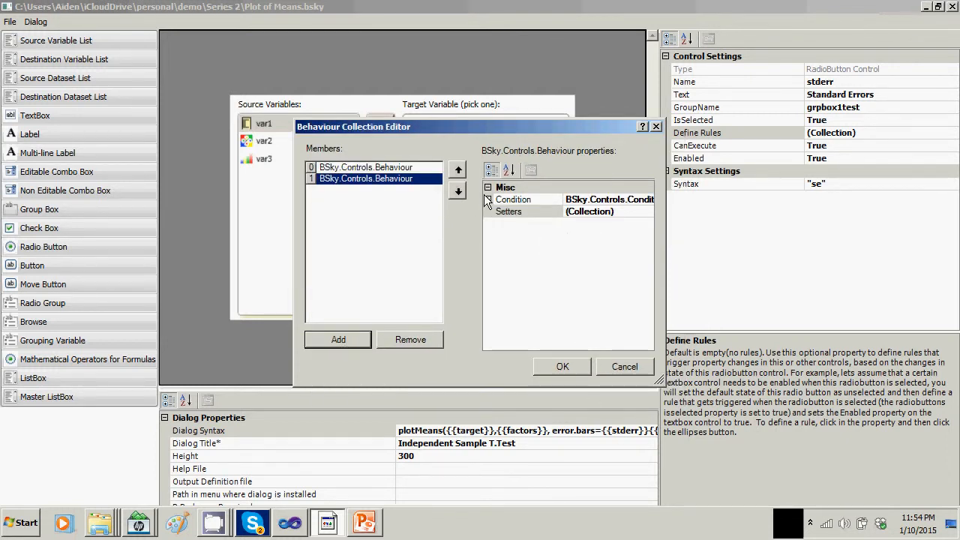
left_click(558, 201)
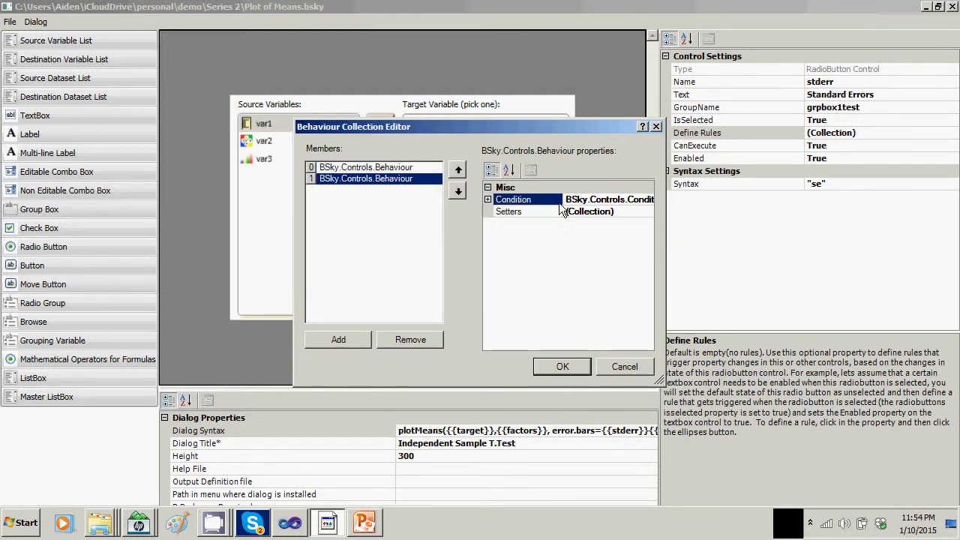
left_click(489, 200)
left_click(588, 213)
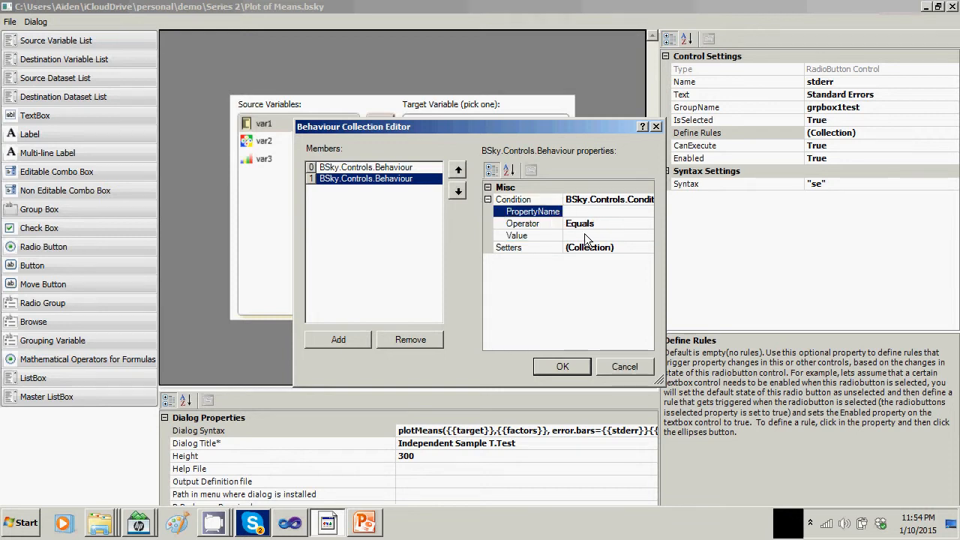
type("IsSelected")
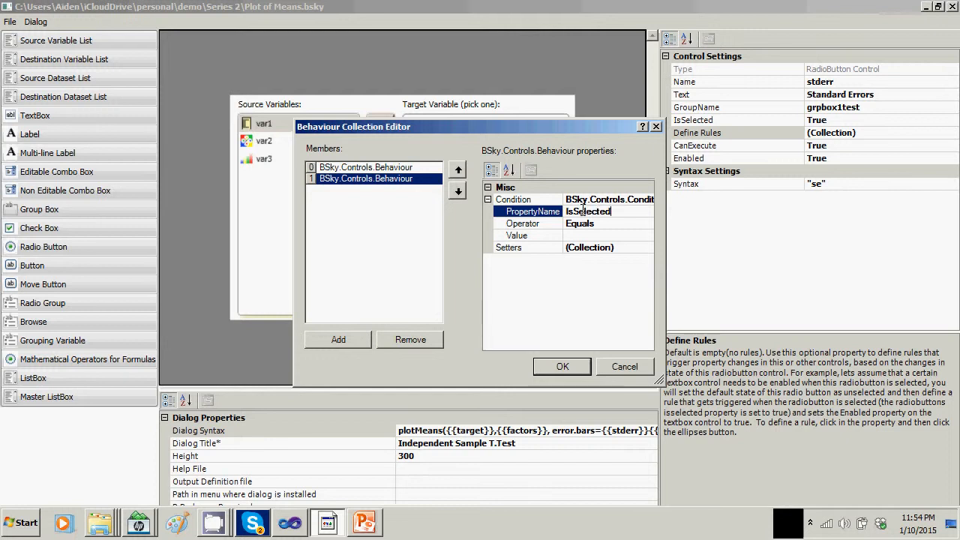
left_click(580, 235)
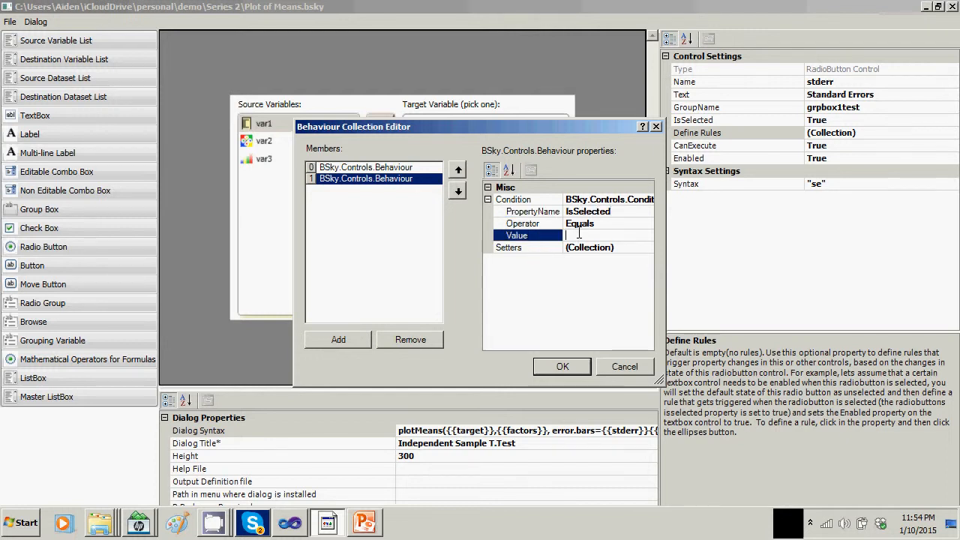
type("true")
- Give the second Standard Errors rule a setter for conflevel's Text property with an empty value, and accept the rules
left_click(618, 250)
left_click(648, 248)
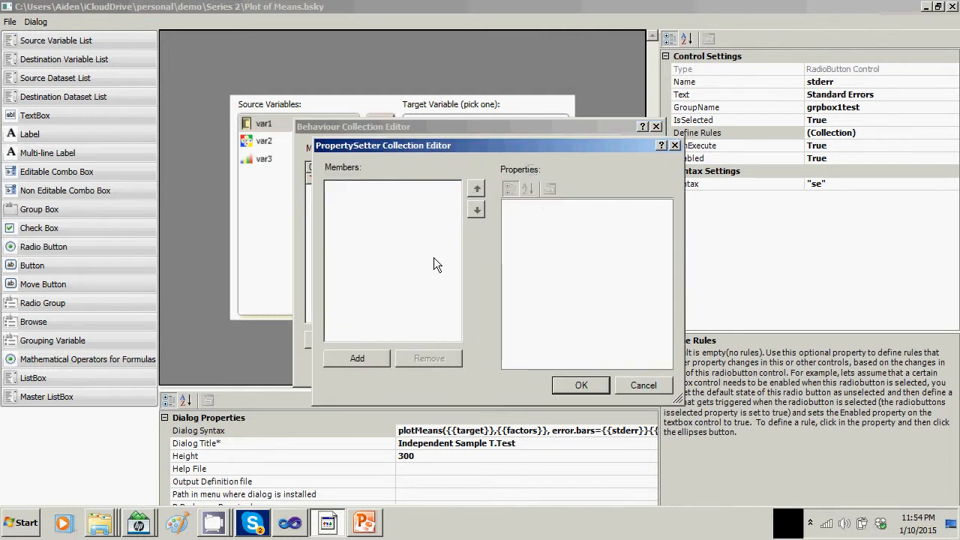
left_click(359, 359)
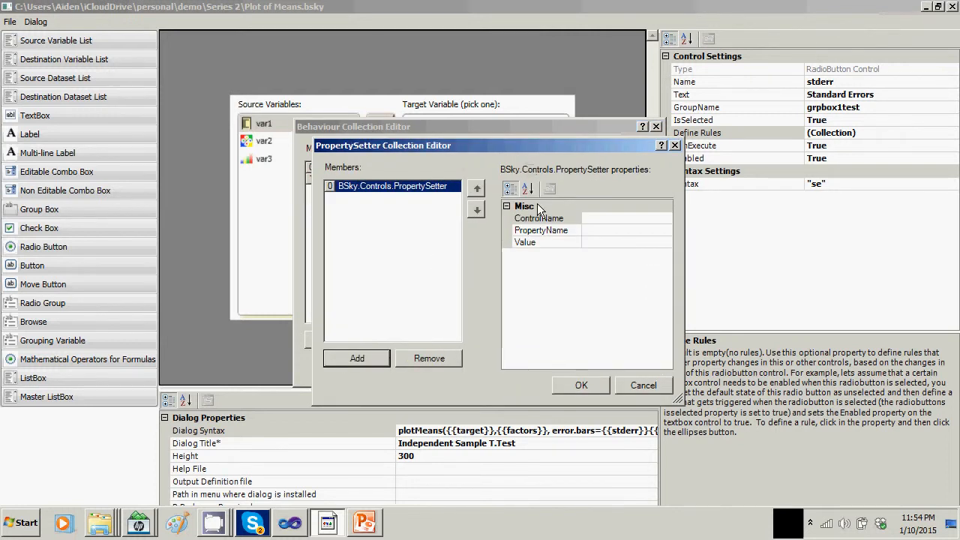
left_click(608, 216)
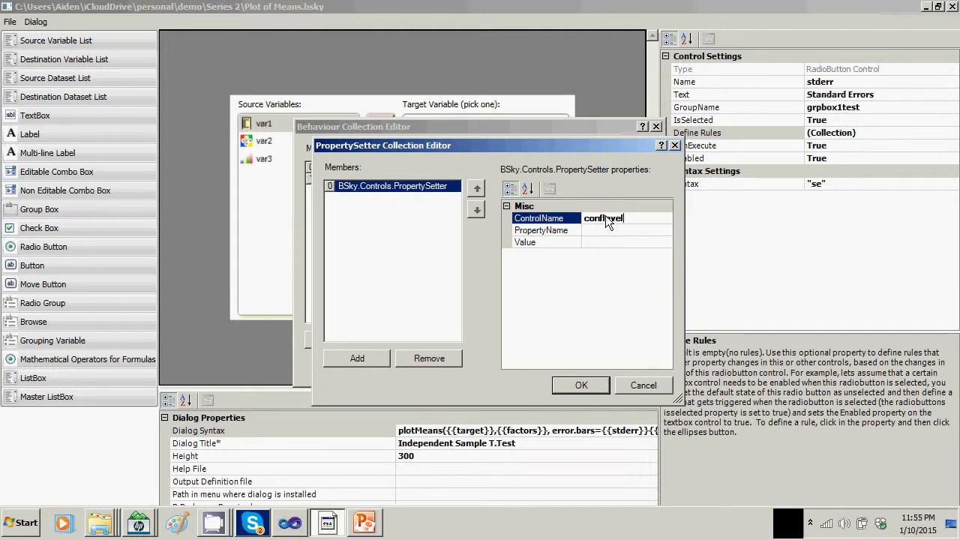
left_click(603, 230)
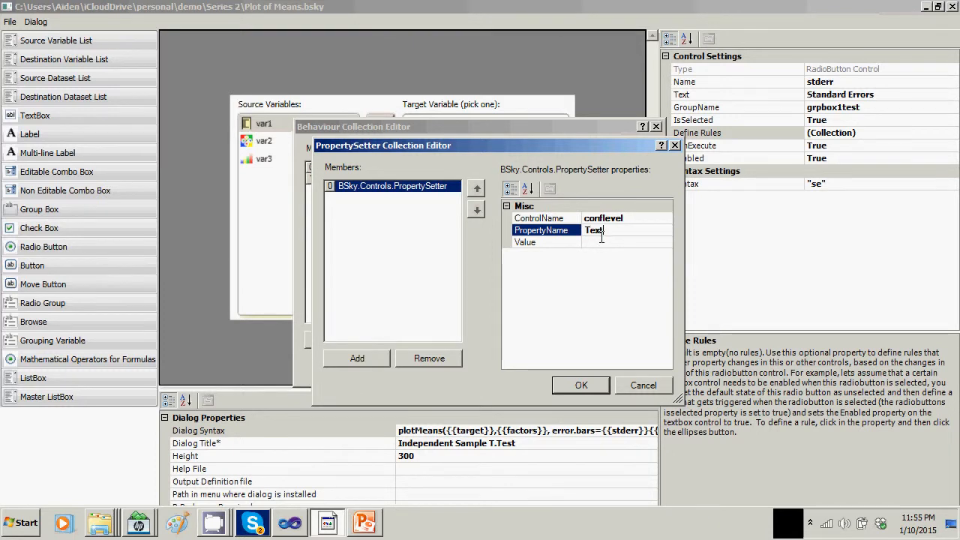
left_click(595, 242)
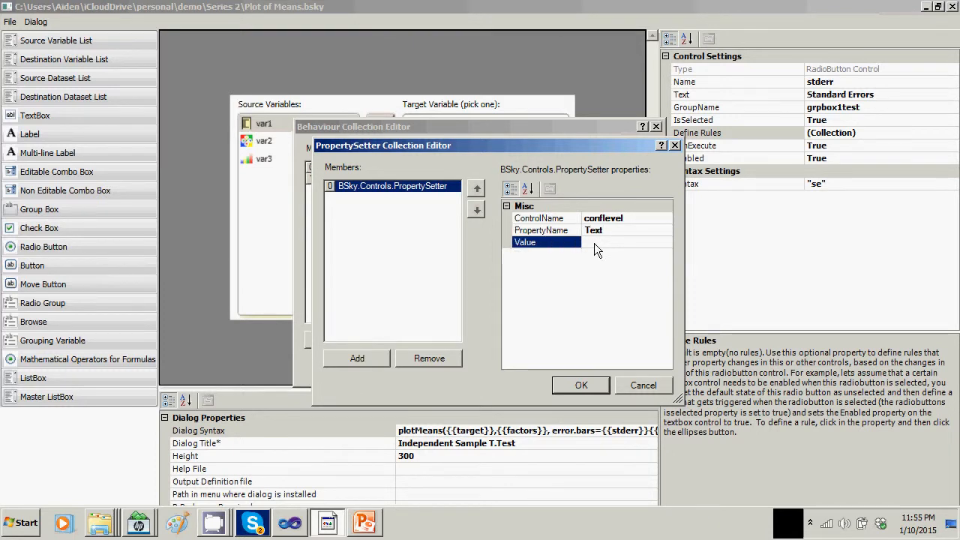
left_click(586, 383)
left_click(578, 367)
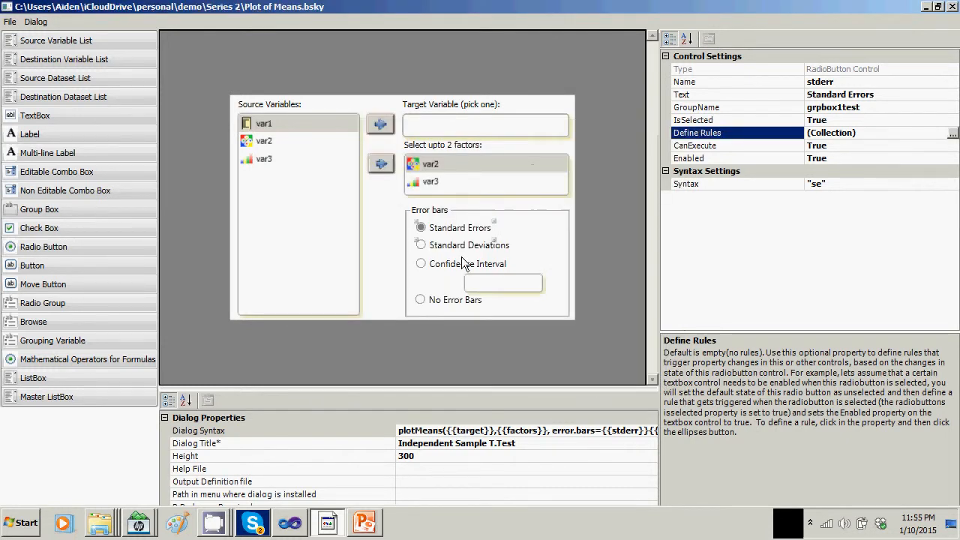
- Add a rule to the Standard Deviations radio button with the condition IsSelected Equals true
left_click(436, 250)
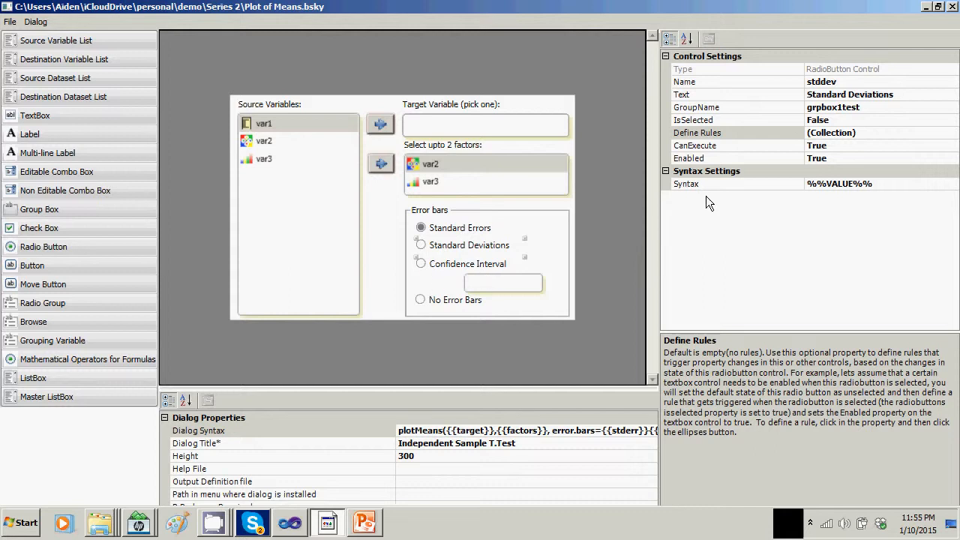
left_click(856, 132)
left_click(951, 133)
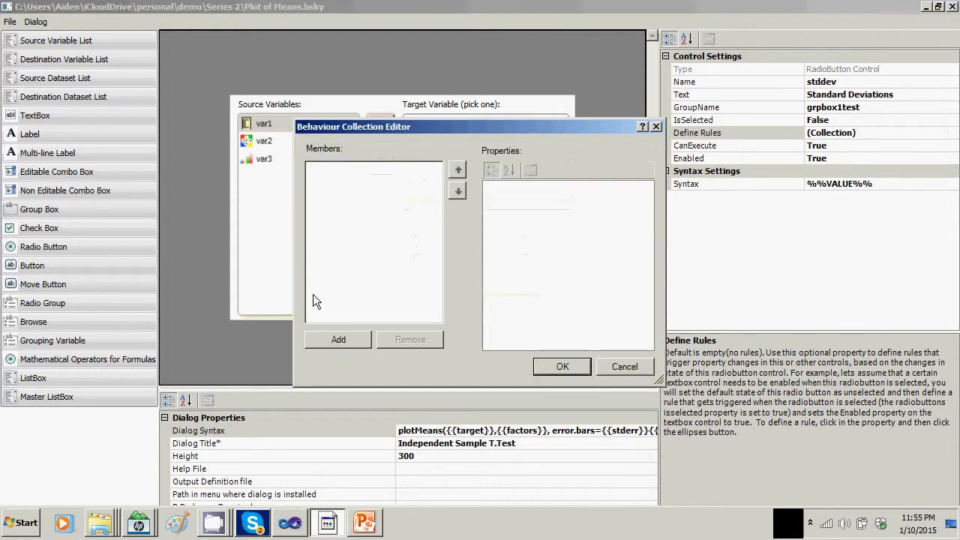
left_click(338, 339)
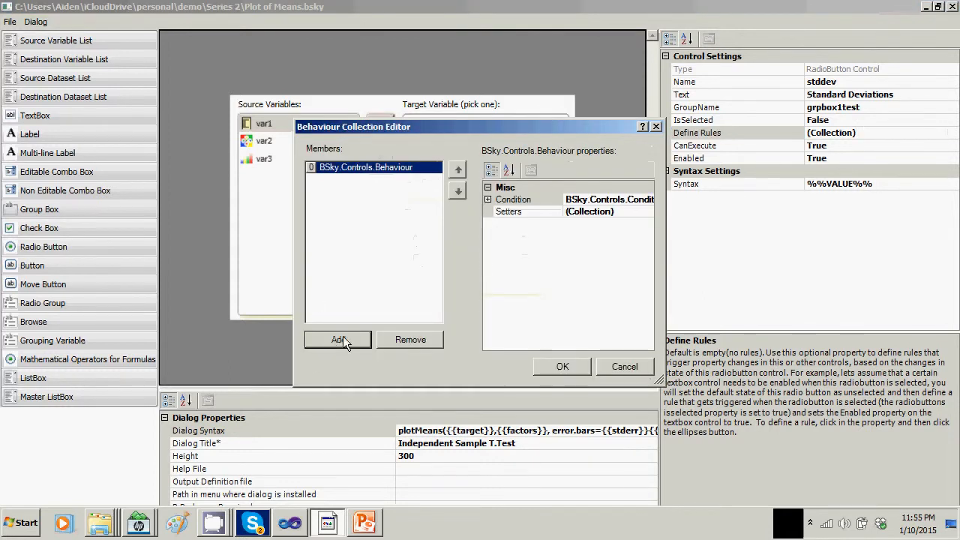
left_click(488, 199)
left_click(587, 211)
type("I")
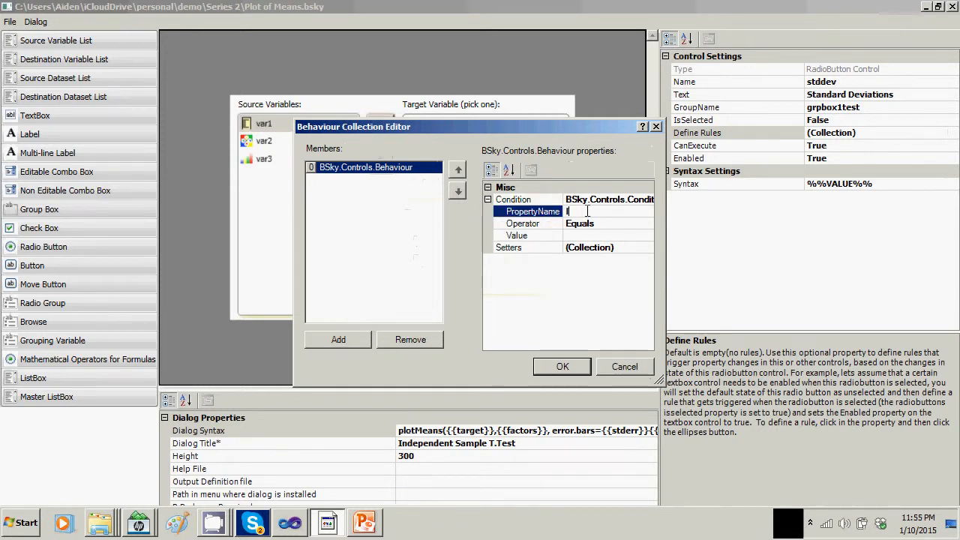
type("sSelected")
left_click(581, 236)
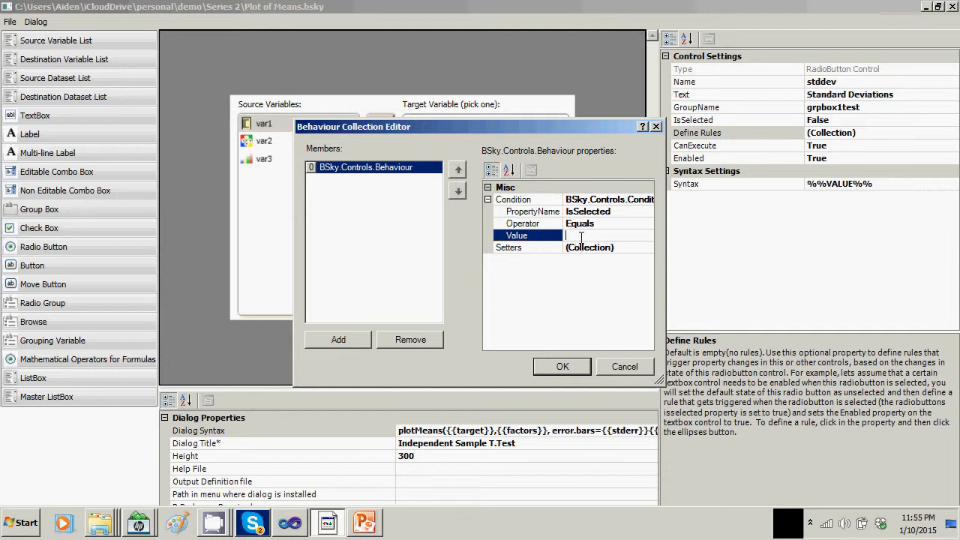
type("true")
- Add a setter to the Standard Deviations rule that sets the Enabled property of conflevel to false
left_click(636, 248)
left_click(650, 246)
left_click(374, 358)
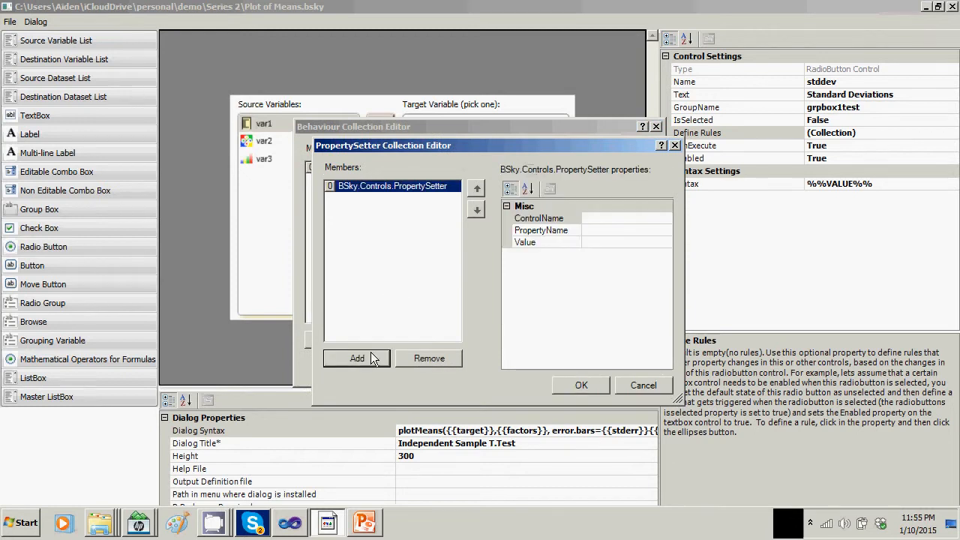
left_click(607, 219)
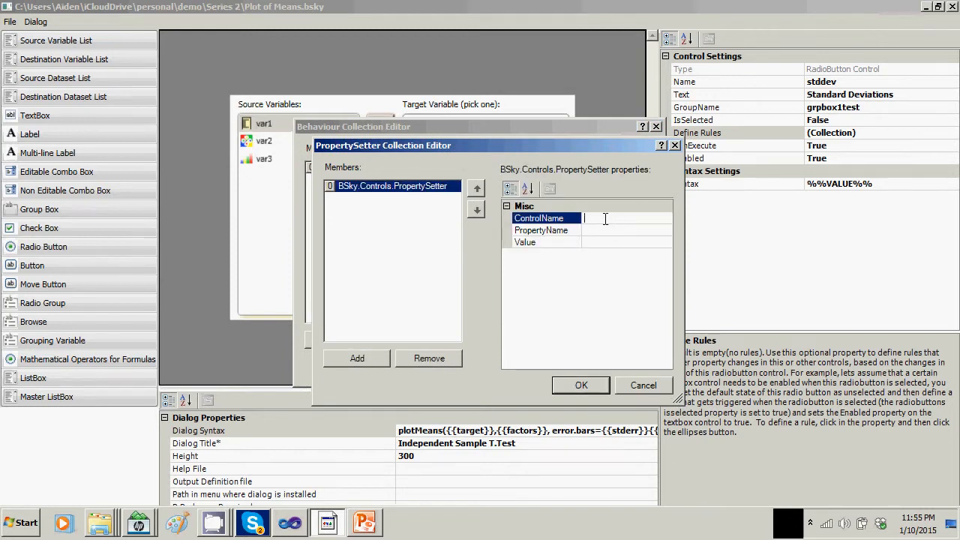
type("confdevel")
left_click(596, 232)
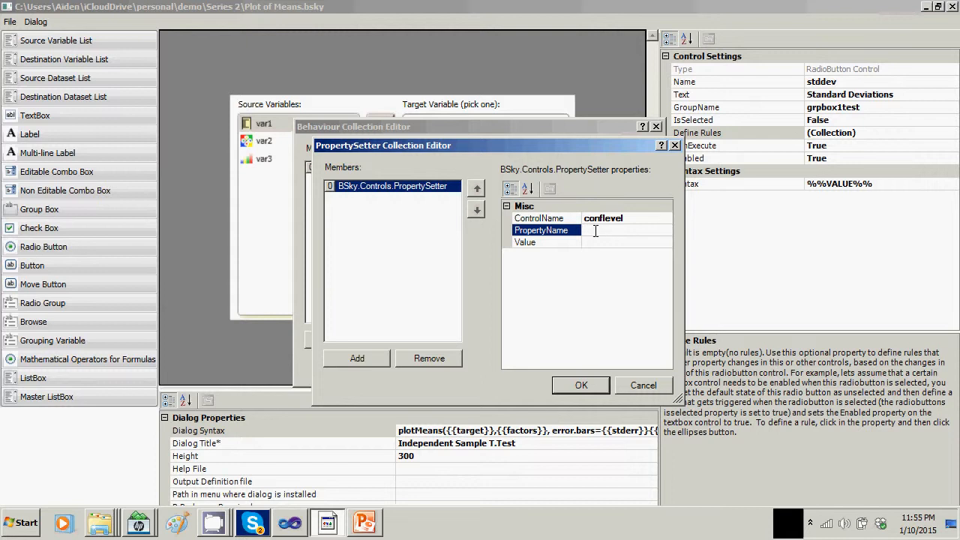
type("Enabled")
left_click(597, 243)
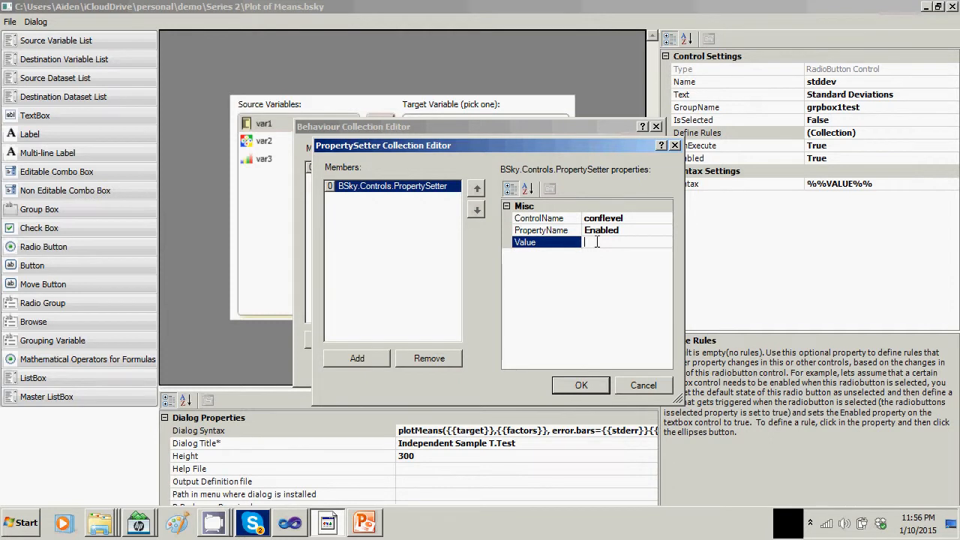
type("false")
left_click(586, 384)
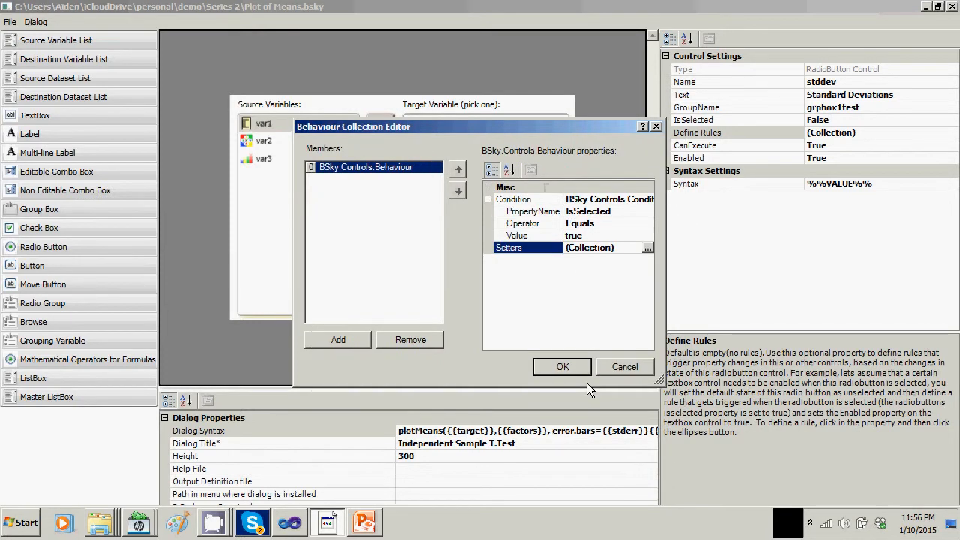
- Add a second rule to the Standard Deviations radio button with the condition IsSelected Equals true
left_click(364, 343)
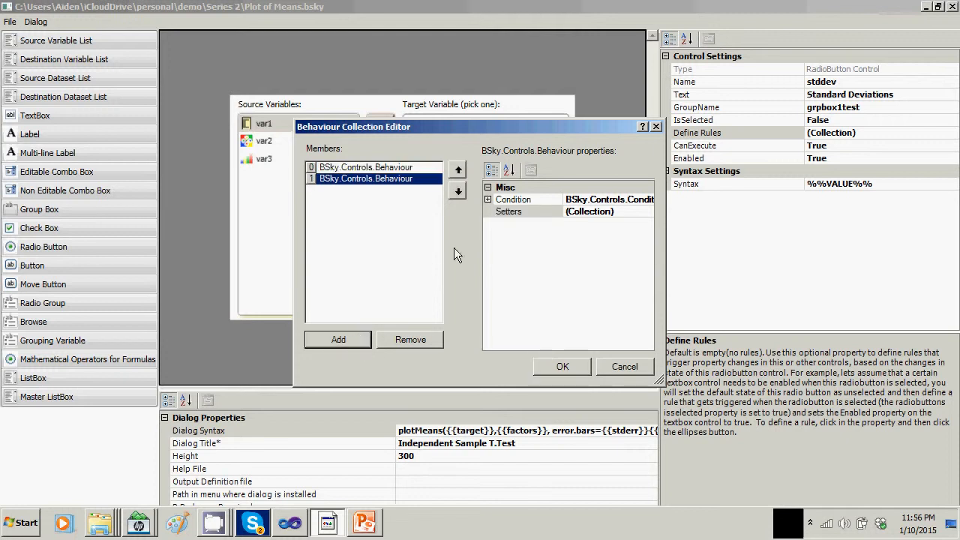
left_click(489, 200)
left_click(592, 213)
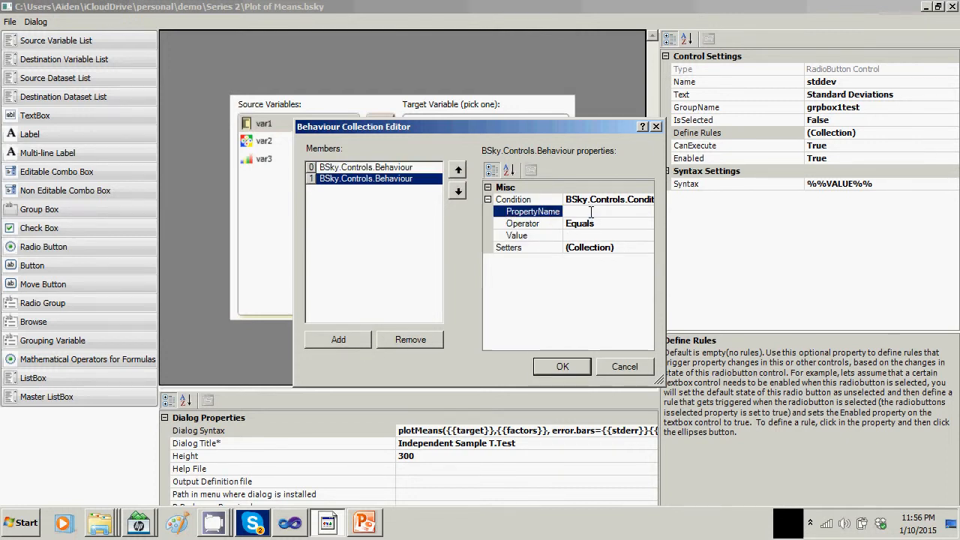
type("IsSelected")
left_click(577, 235)
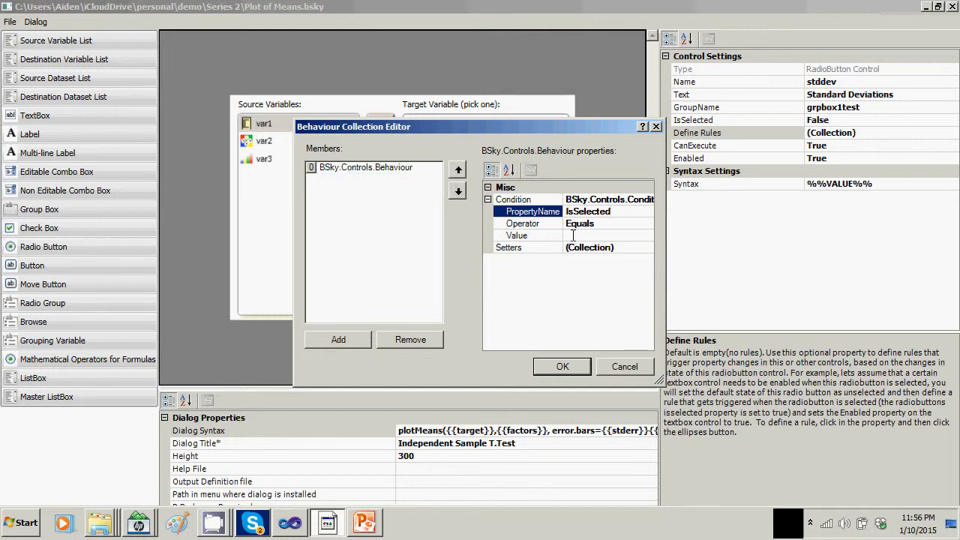
type("true")
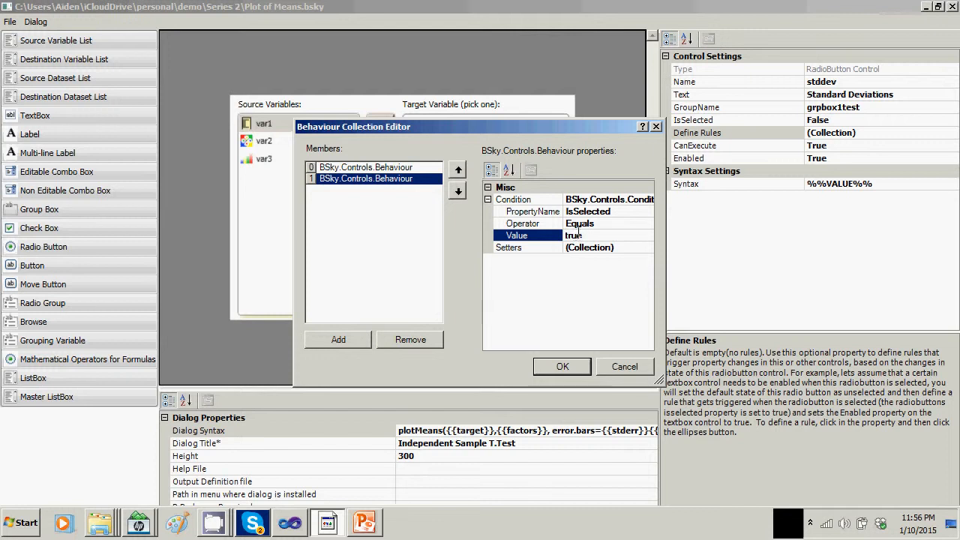
- Give the second Standard Deviations rule a setter for conflevel's Text property with an empty value, and accept the rules
left_click(598, 246)
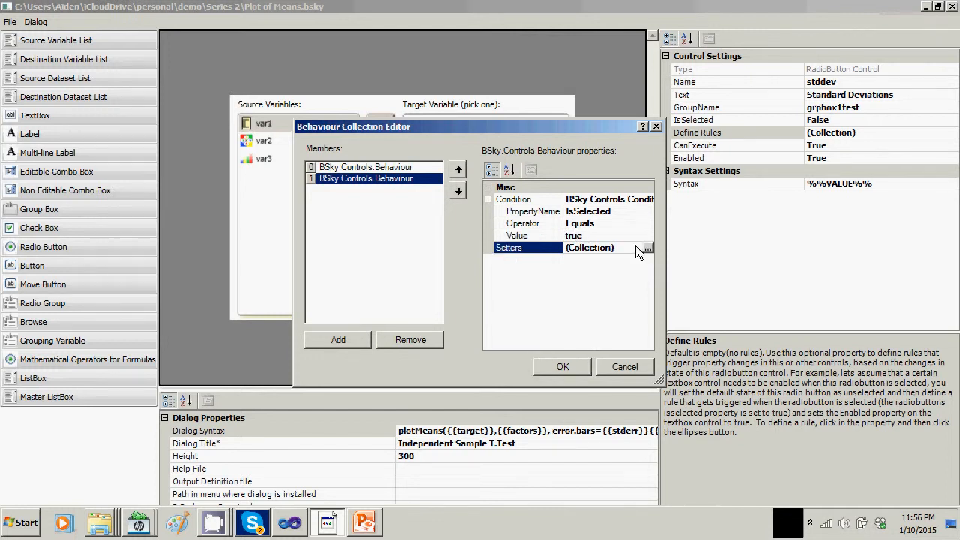
left_click(647, 247)
left_click(358, 359)
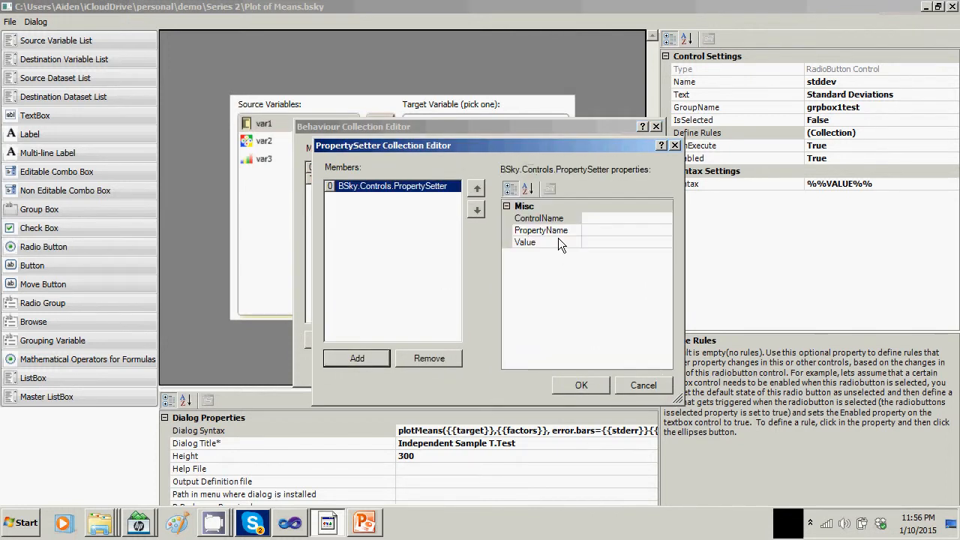
left_click(597, 229)
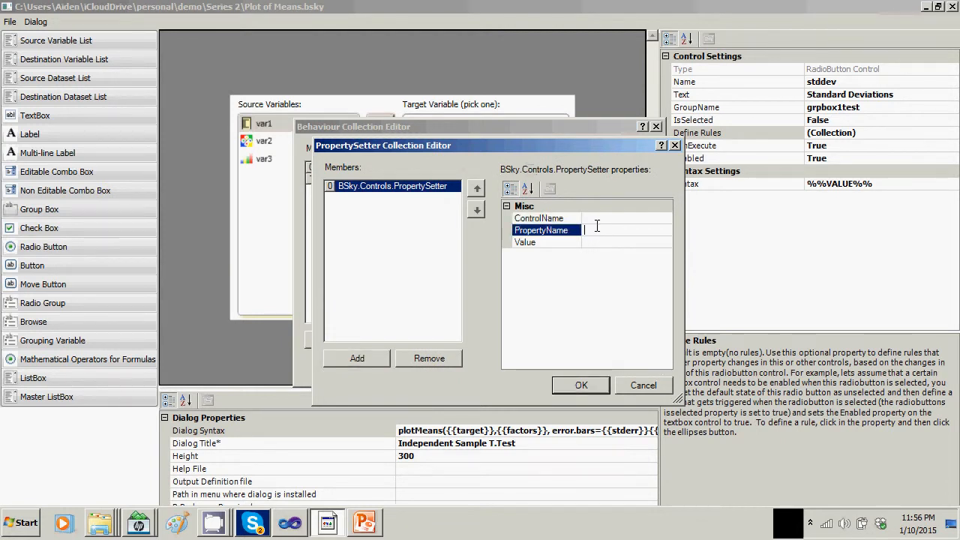
type("Text")
left_click(597, 216)
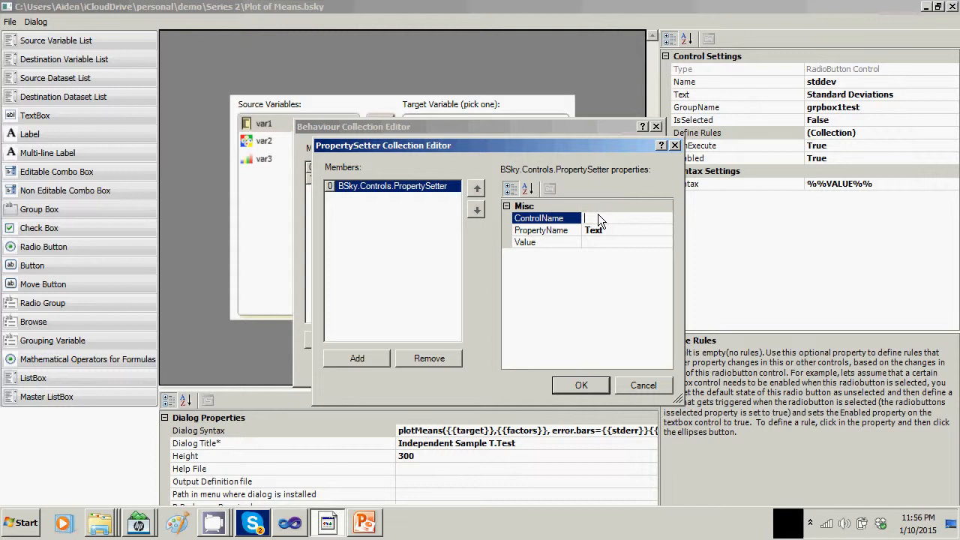
type("conflevel")
left_click(568, 386)
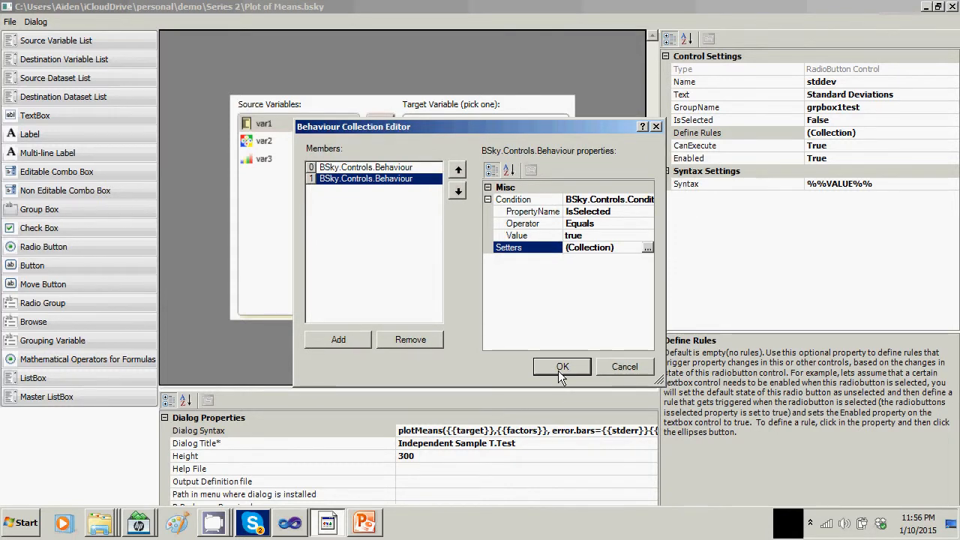
left_click(562, 367)
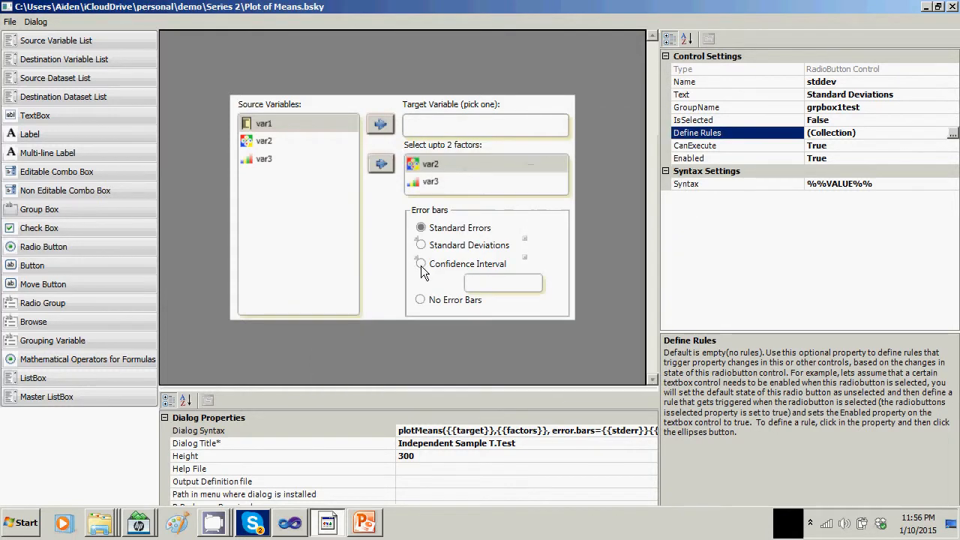
- Add a rule to the Confidence Interval radio button with the condition IsSelected Equals true
left_click(422, 272)
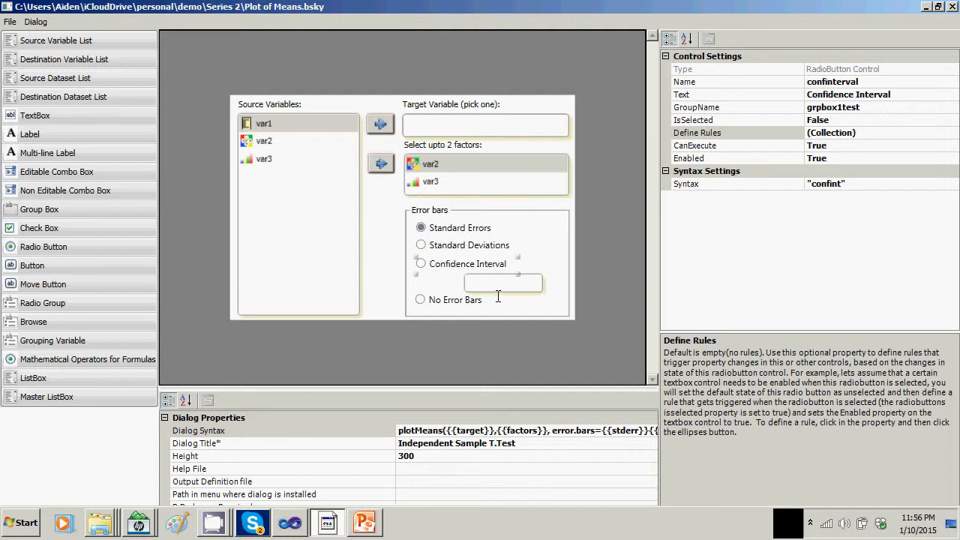
left_click(511, 284)
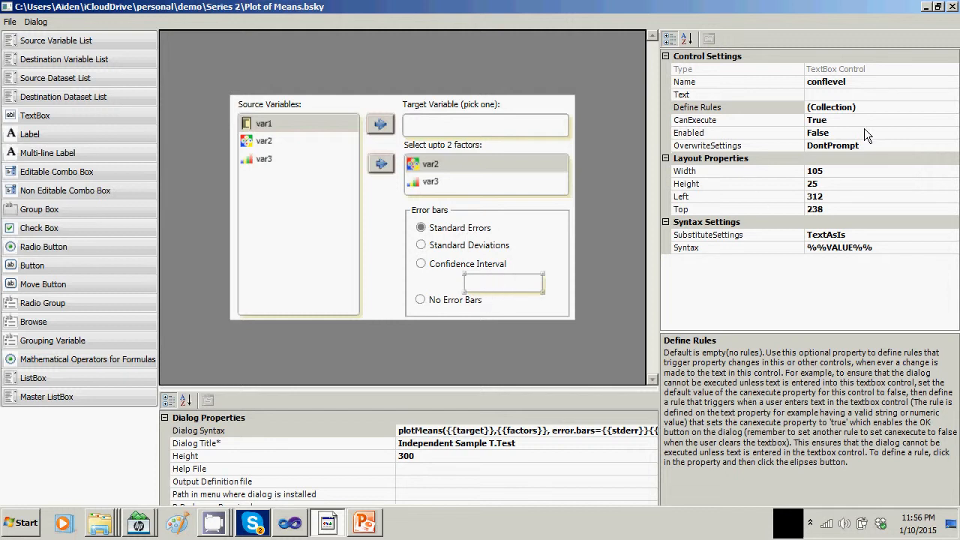
left_click(471, 265)
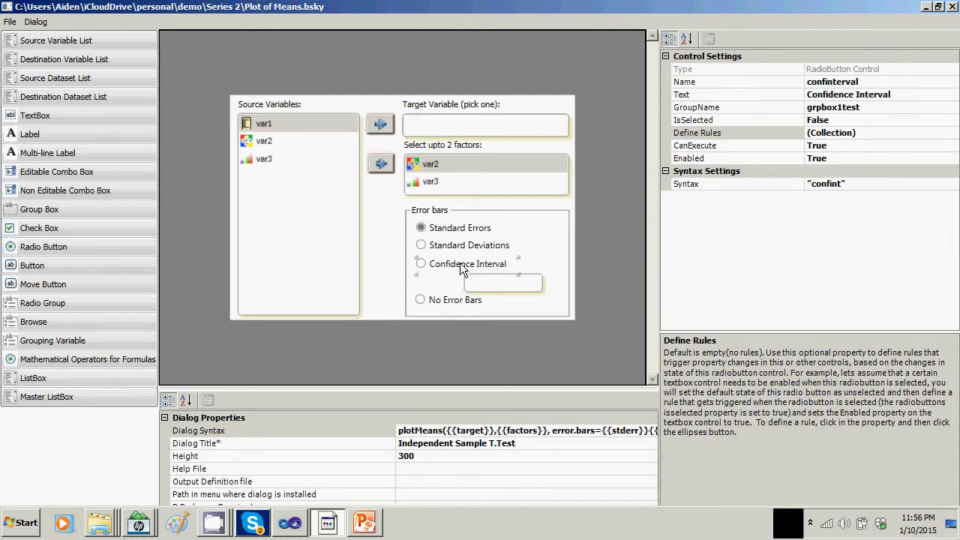
left_click(873, 135)
left_click(952, 132)
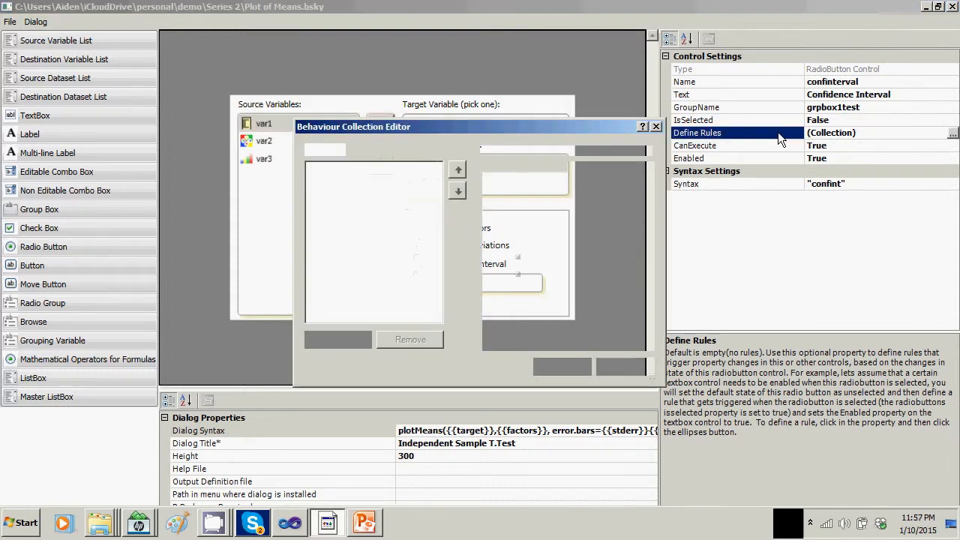
left_click(335, 338)
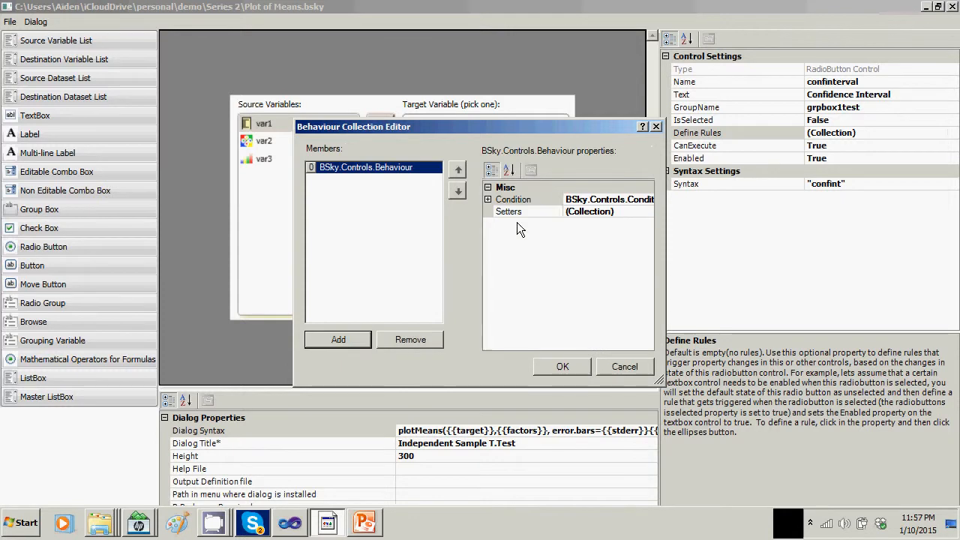
left_click(488, 200)
left_click(576, 213)
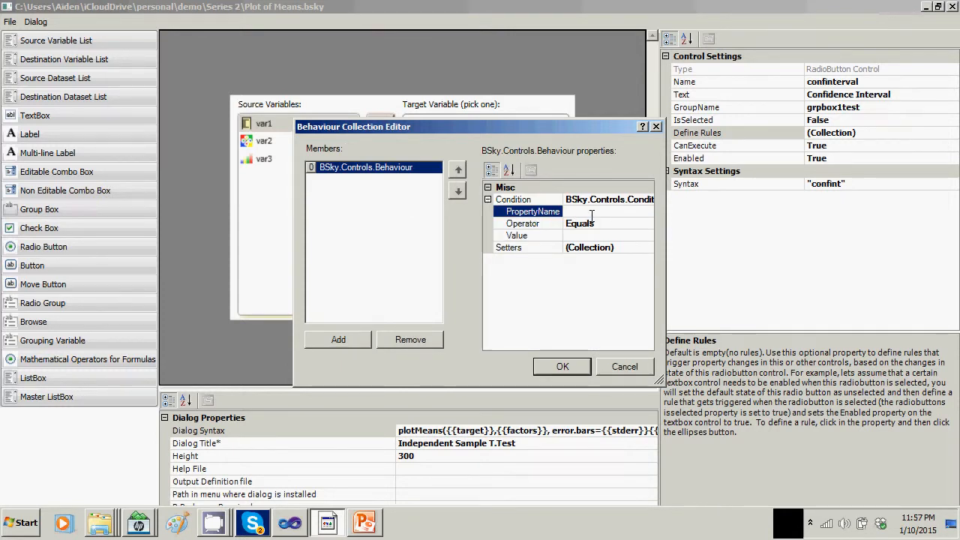
type("IsSelected")
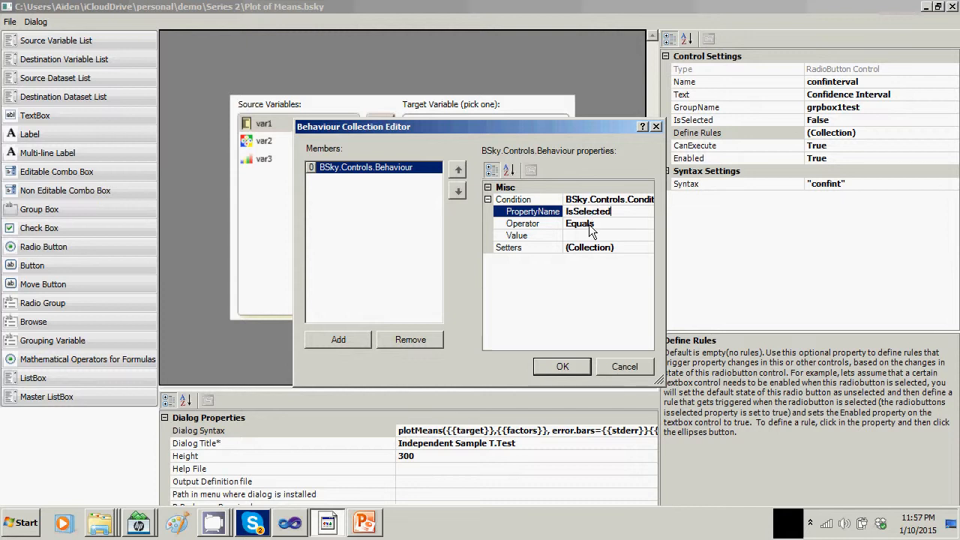
left_click(589, 237)
type("True")
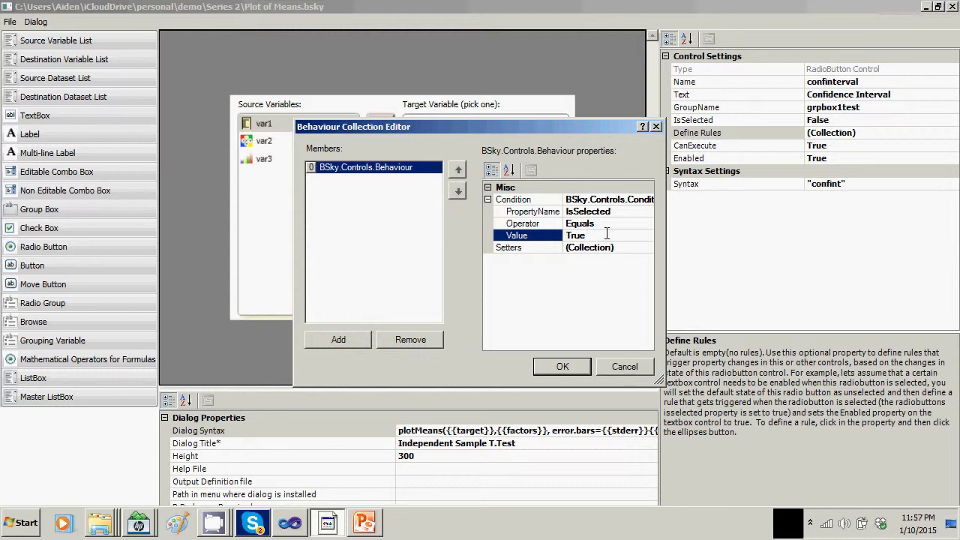
key("BackSpace")
key("BackSpace")
key("BackSpace")
key("BackSpace")
type("true")
- Add a setter to the Confidence Interval rule that sets the Enabled property of conflevel to True
left_click(624, 249)
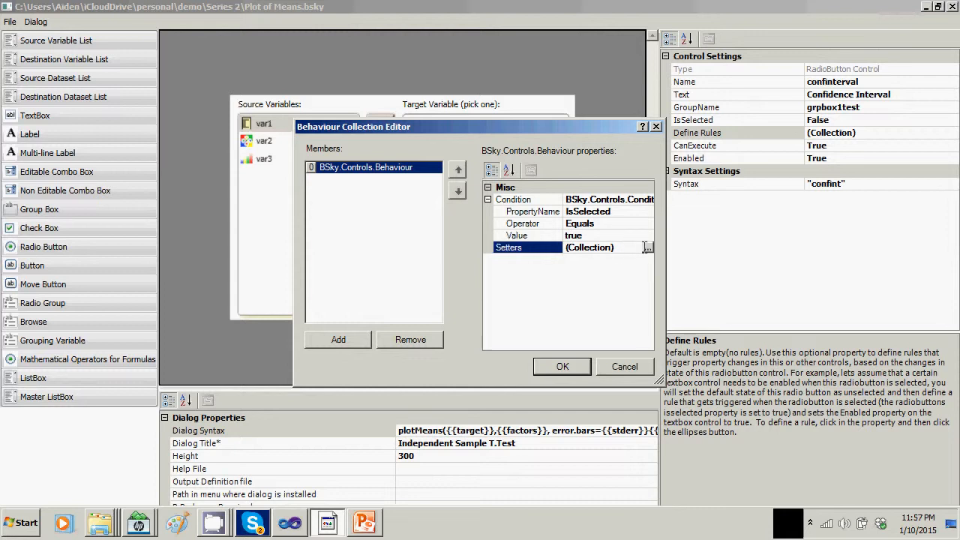
left_click(647, 248)
left_click(359, 357)
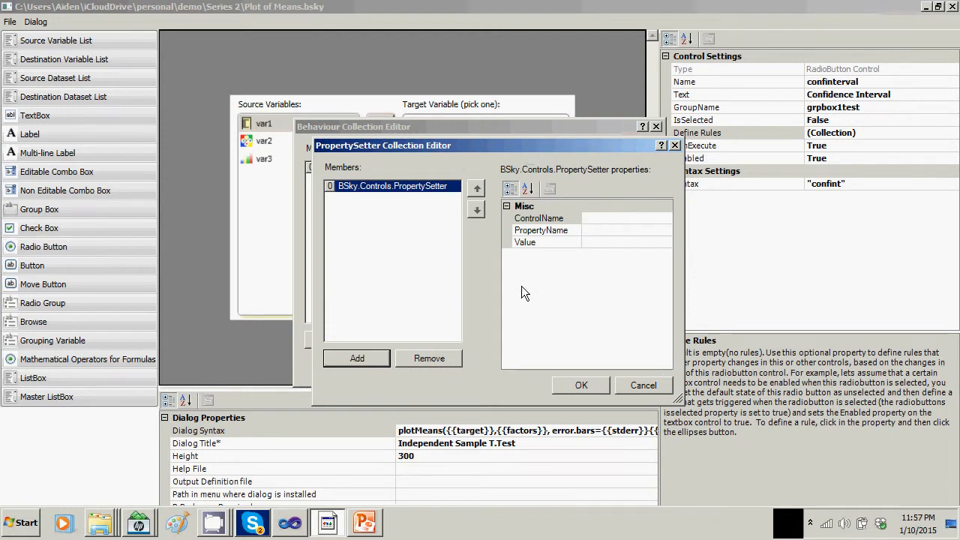
left_click(602, 218)
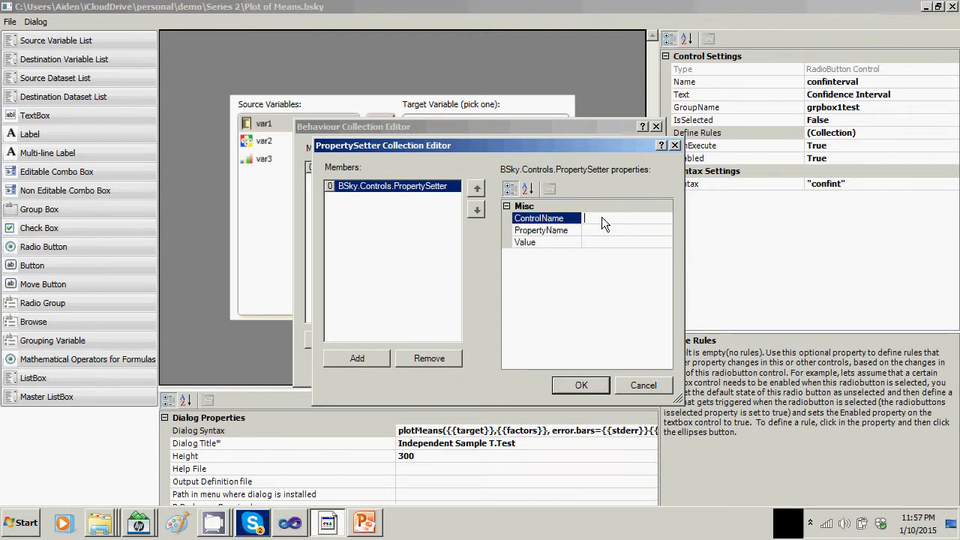
type("conflevel")
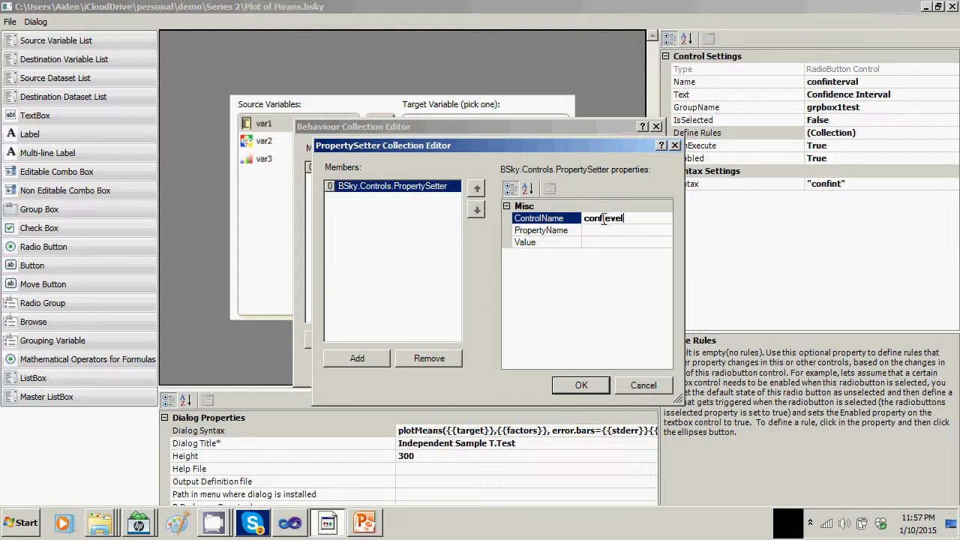
left_click(602, 233)
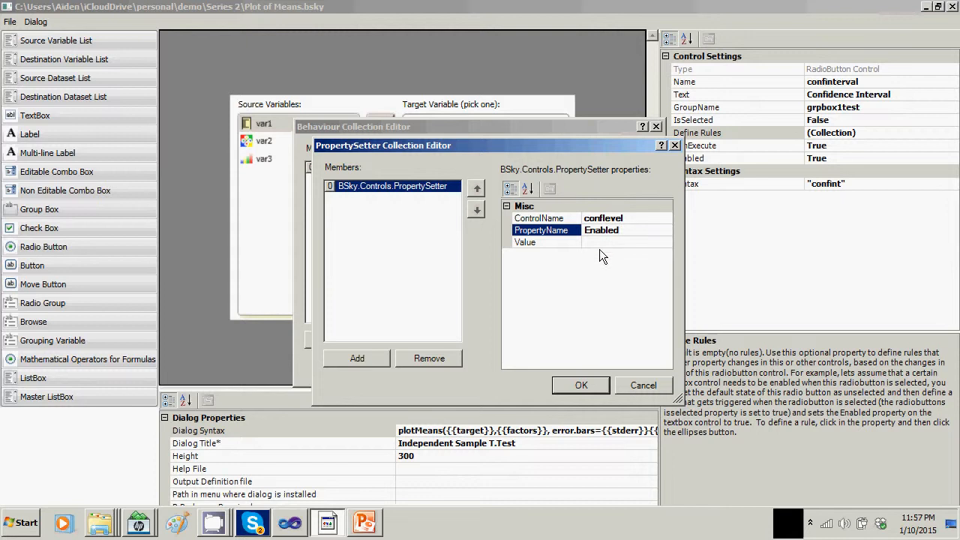
left_click(600, 239)
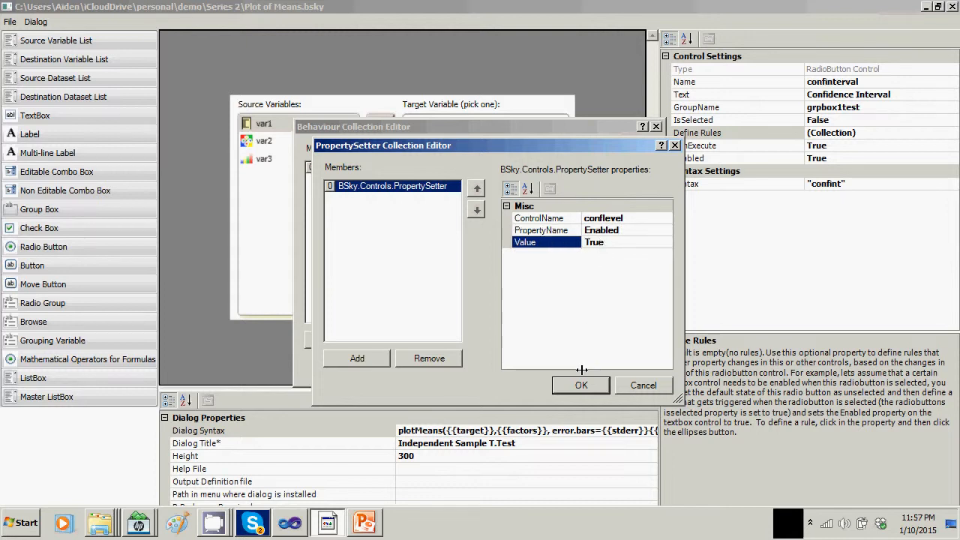
left_click(582, 385)
- Change the condition value of the first Confidence Interval rule to True with a capital T
left_click(598, 235)
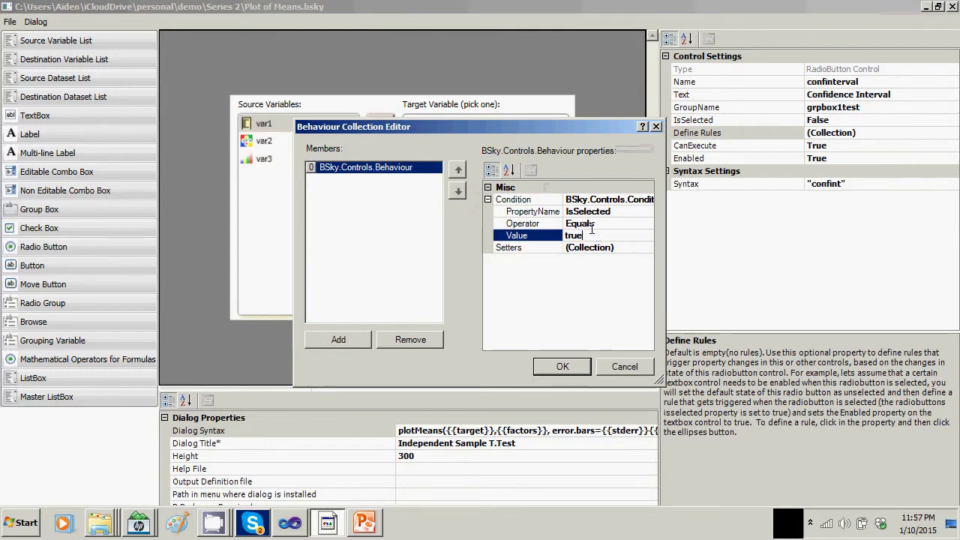
key("BackSpace")
key("BackSpace")
key("BackSpace")
key("BackSpace")
type("True")
- Add a second rule to the Confidence Interval radio button with the condition IsSelected Equals True
left_click(350, 340)
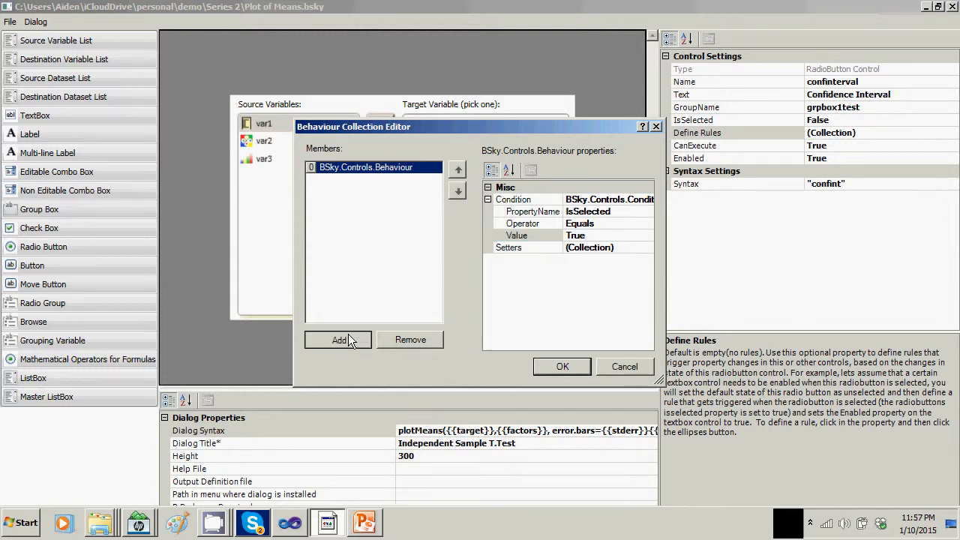
left_click(574, 212)
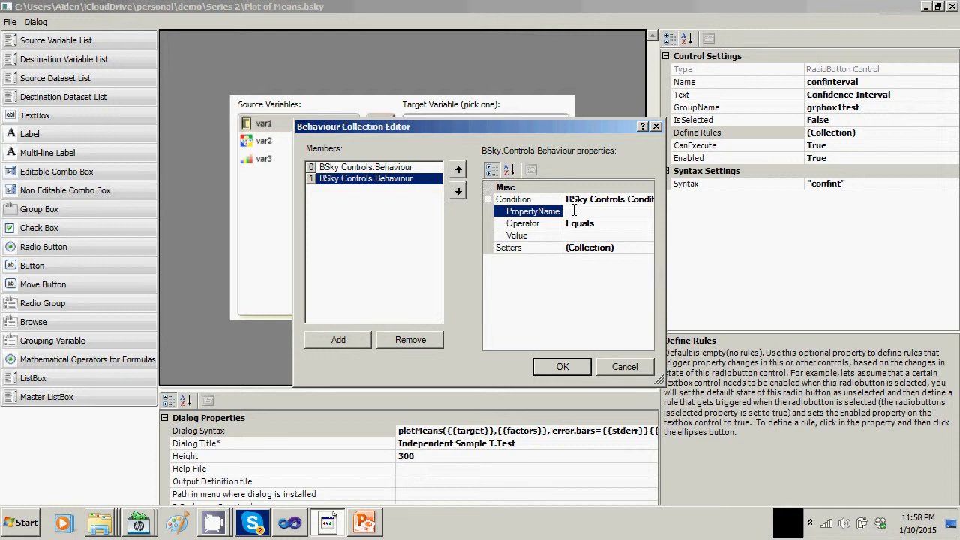
type("Text")
double_click(592, 210)
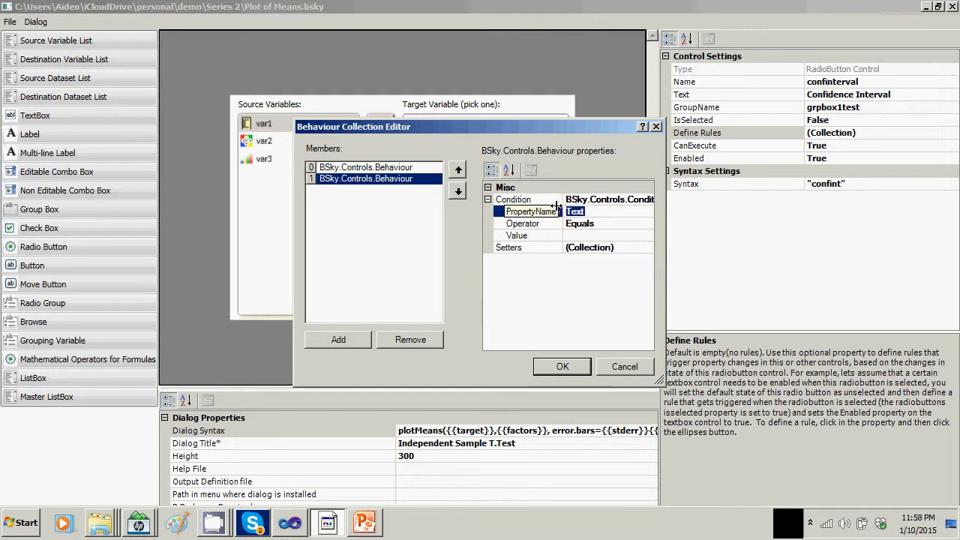
type("IsSelected")
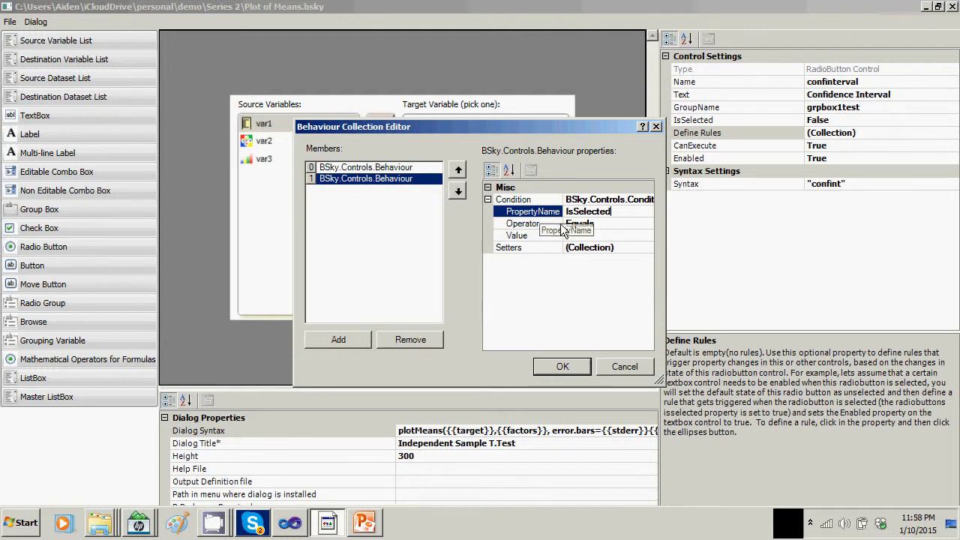
left_click(589, 237)
type("True")
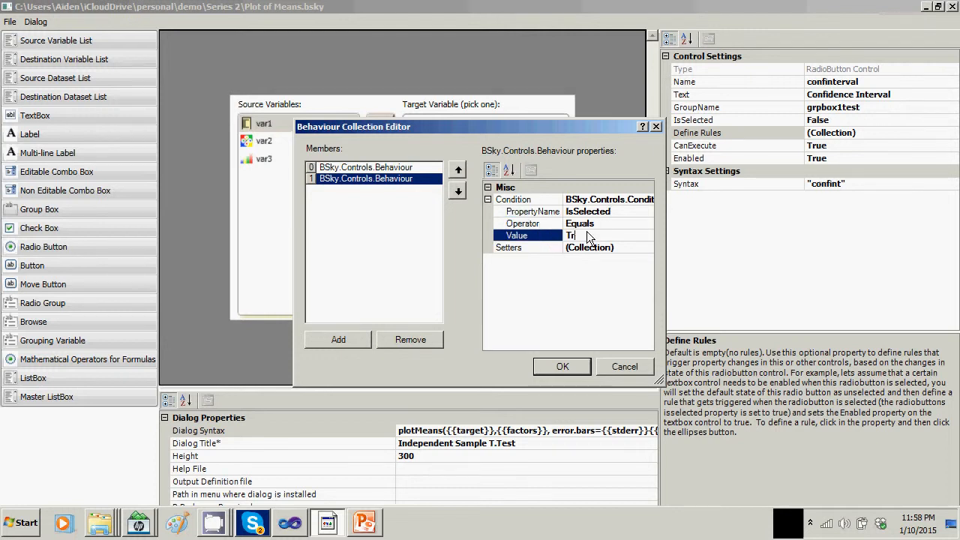
- Add a setter to the second Confidence Interval rule that sets the Text property of conflevel to 0.95, and accept the rules
left_click(617, 246)
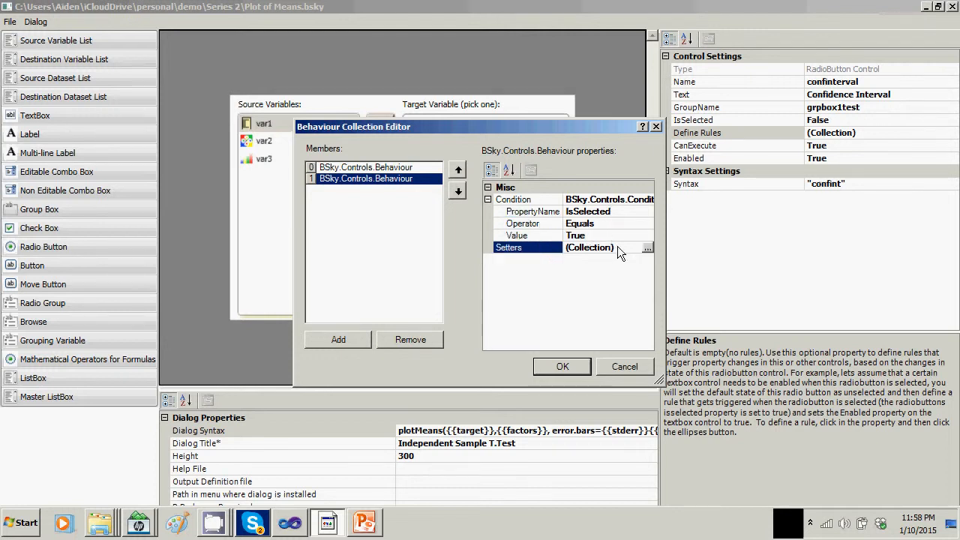
left_click(649, 248)
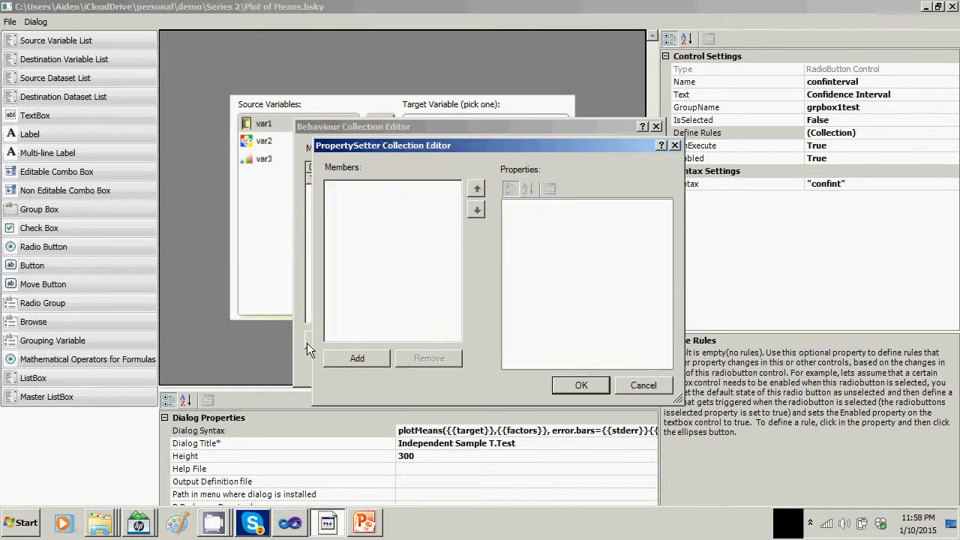
left_click(357, 359)
left_click(609, 217)
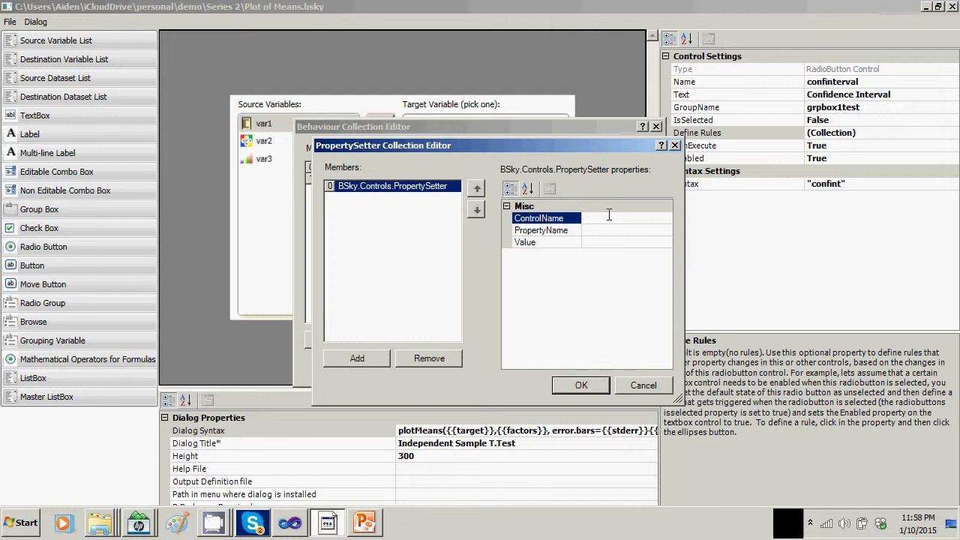
type("con")
key("BackSpace")
type("nflevel")
left_click(600, 231)
type("Text")
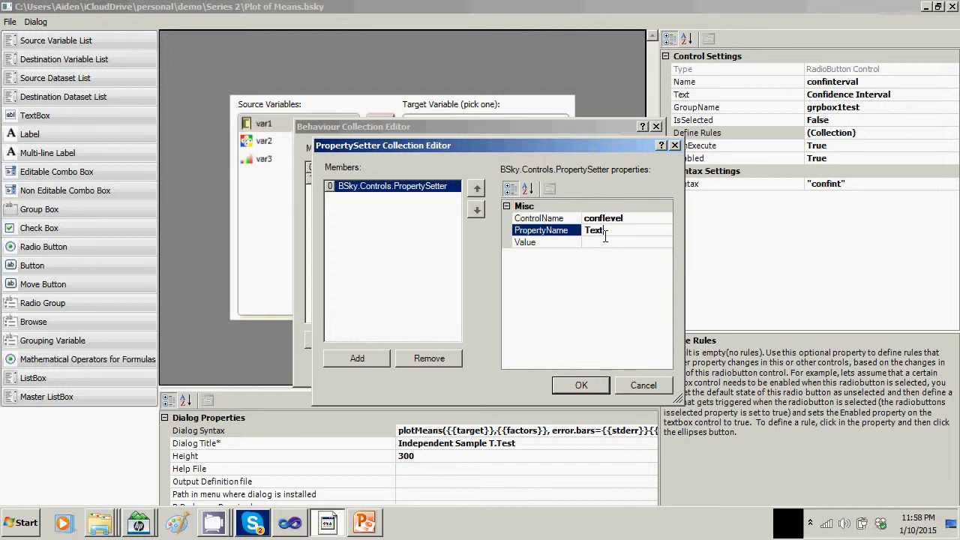
left_click(600, 243)
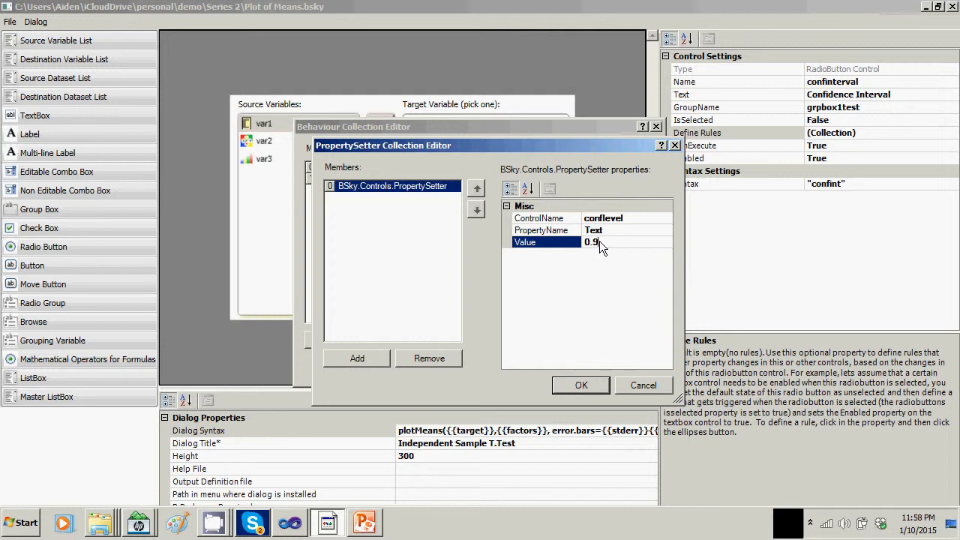
type("0.95")
left_click(584, 382)
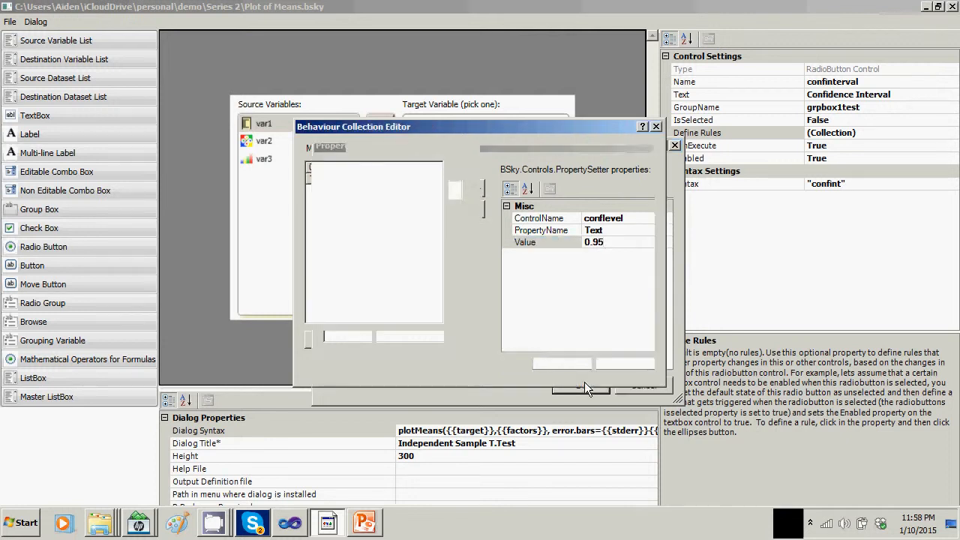
left_click(565, 366)
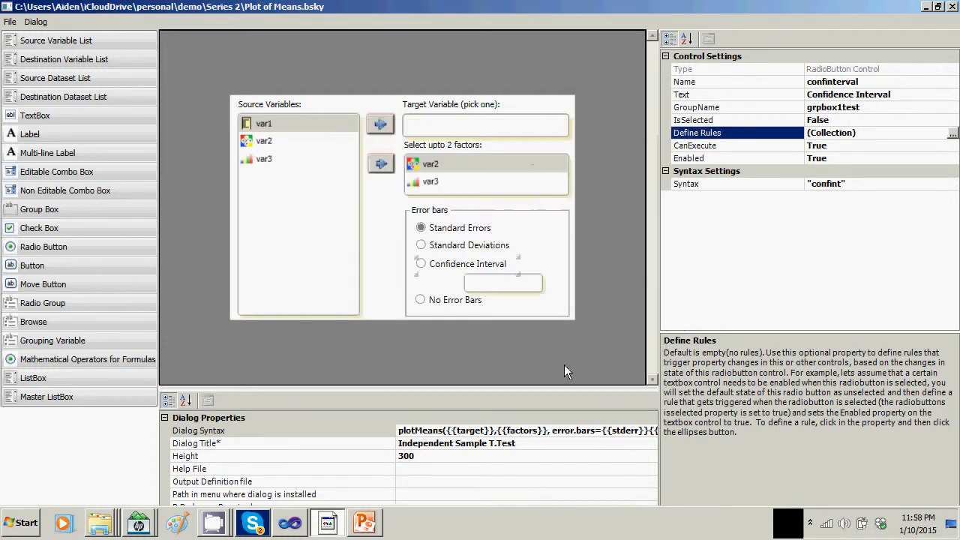
- Add a rule to the No Error Bars radio button with the condition IsSelected Equals True
left_click(439, 303)
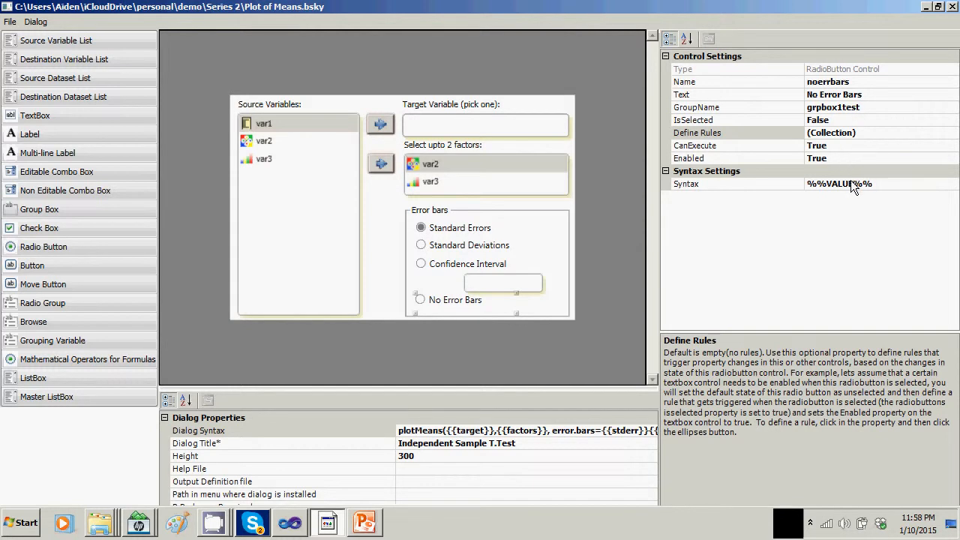
left_click(864, 132)
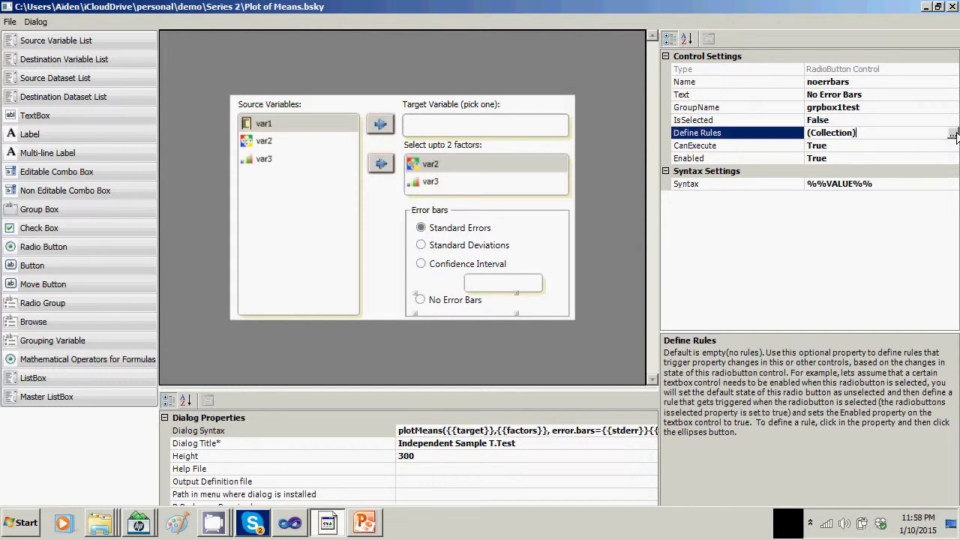
left_click(953, 133)
left_click(361, 339)
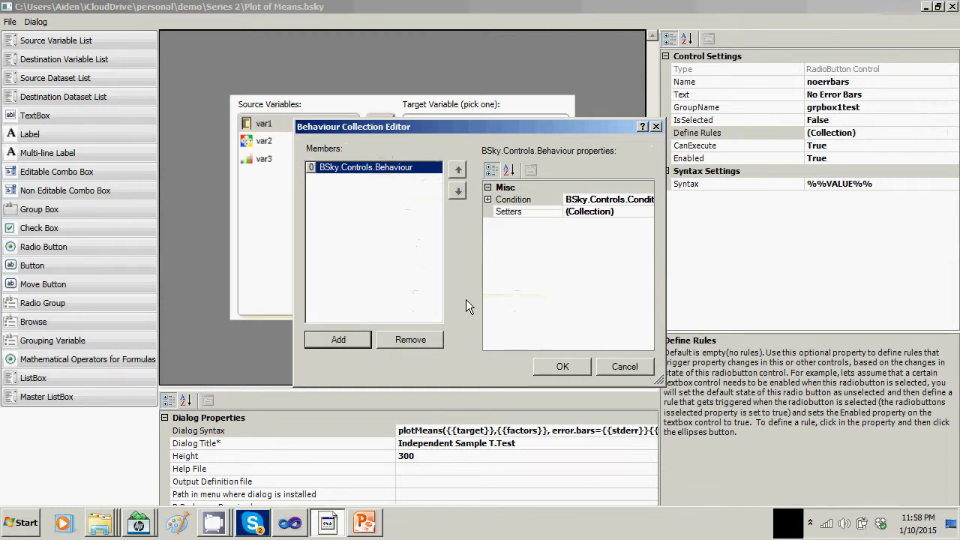
left_click(487, 199)
left_click(584, 212)
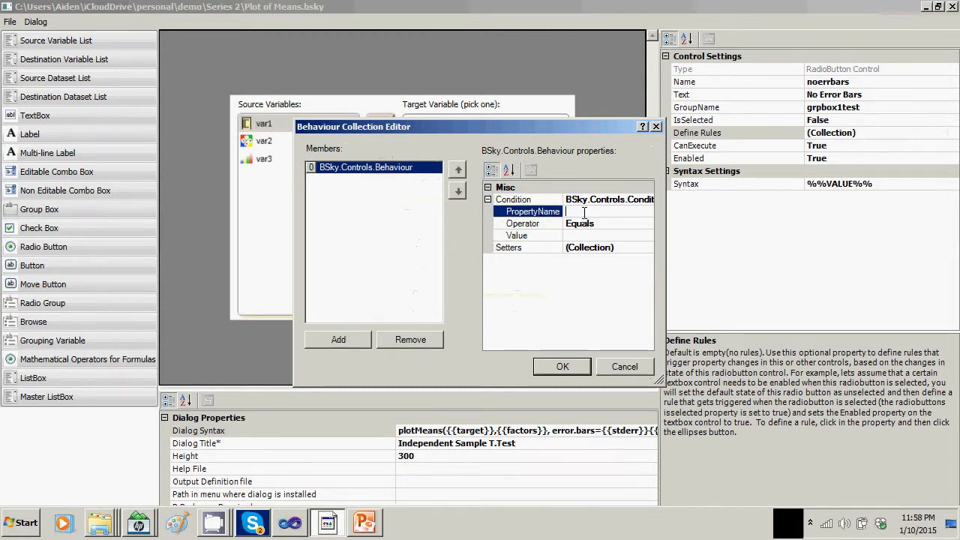
type("IsSelected")
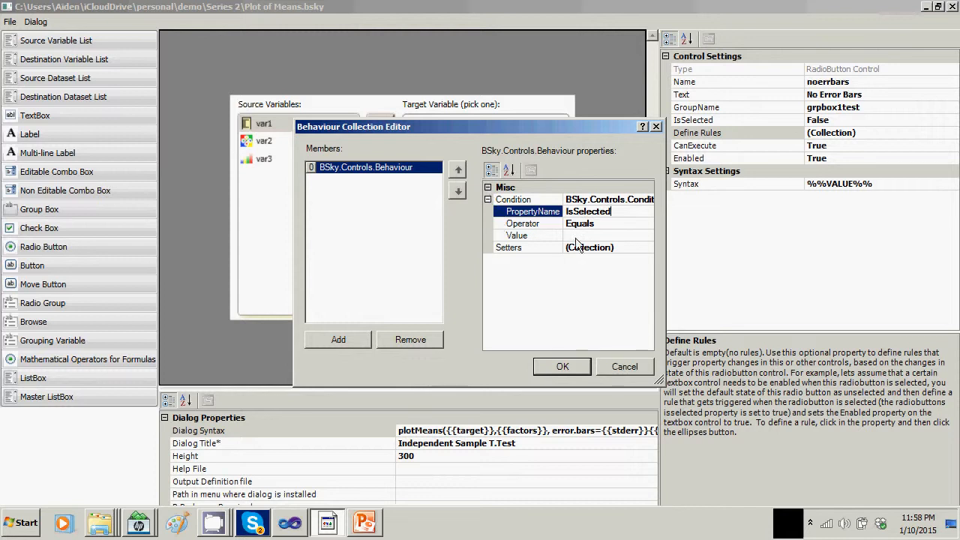
left_click(578, 235)
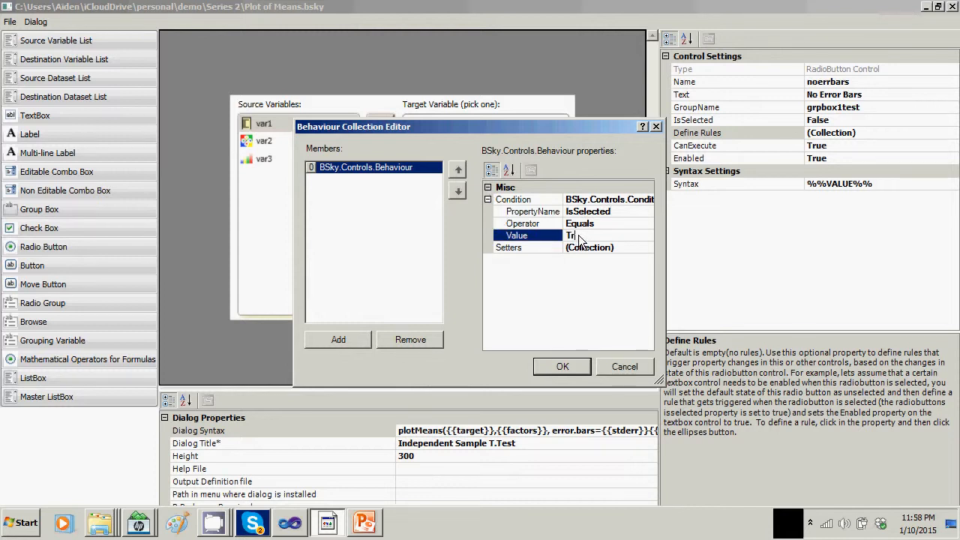
type("True")
- Add a setter to the first No Error Bars rule that sets the Enabled property of conflevel to false
left_click(639, 248)
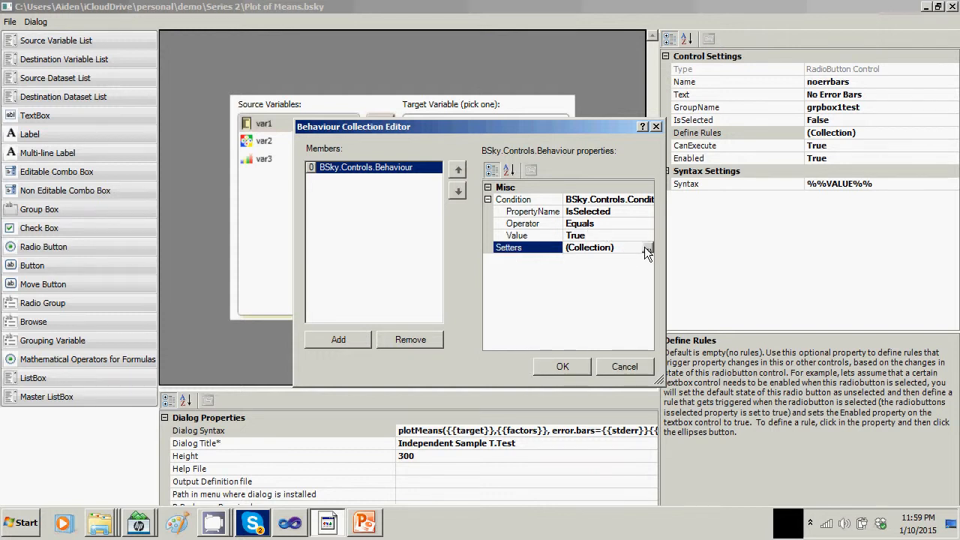
left_click(645, 247)
left_click(355, 357)
left_click(606, 219)
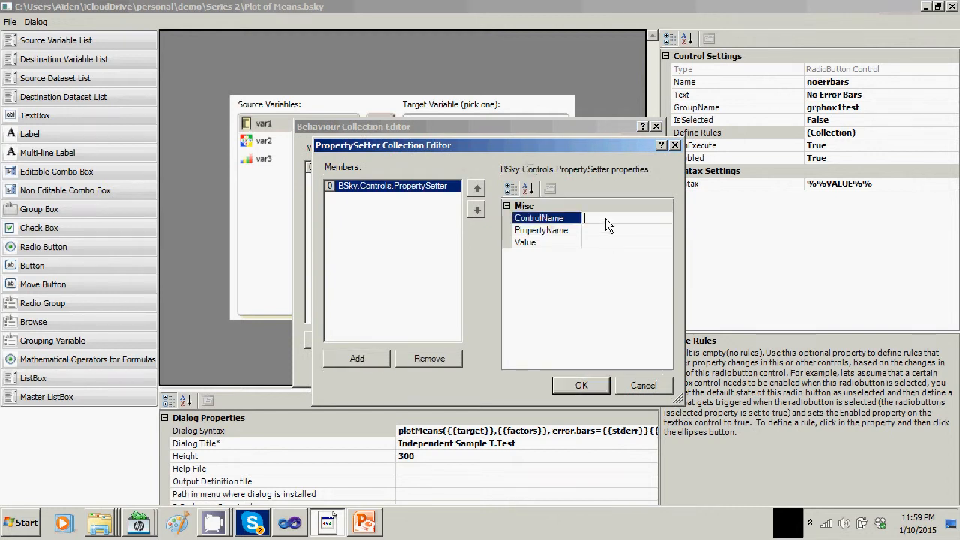
type("conflevel")
left_click(601, 229)
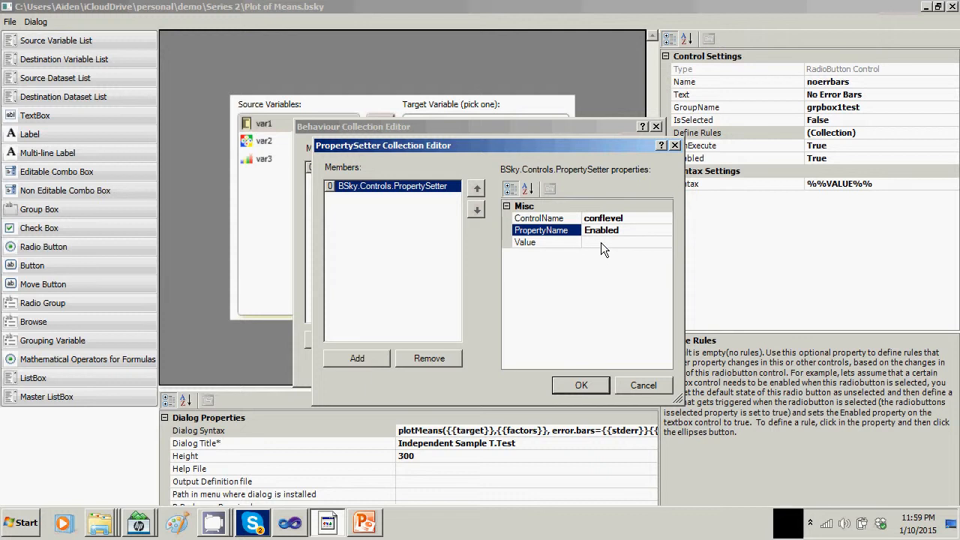
left_click(601, 242)
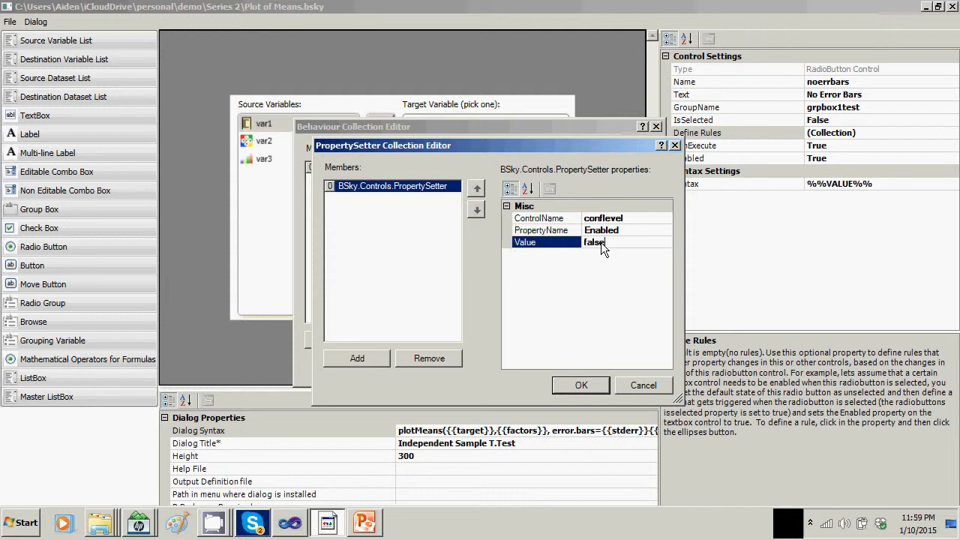
left_click(581, 385)
- Add a second rule to the No Error Bars radio button with the condition IsSelected Equals True
left_click(342, 340)
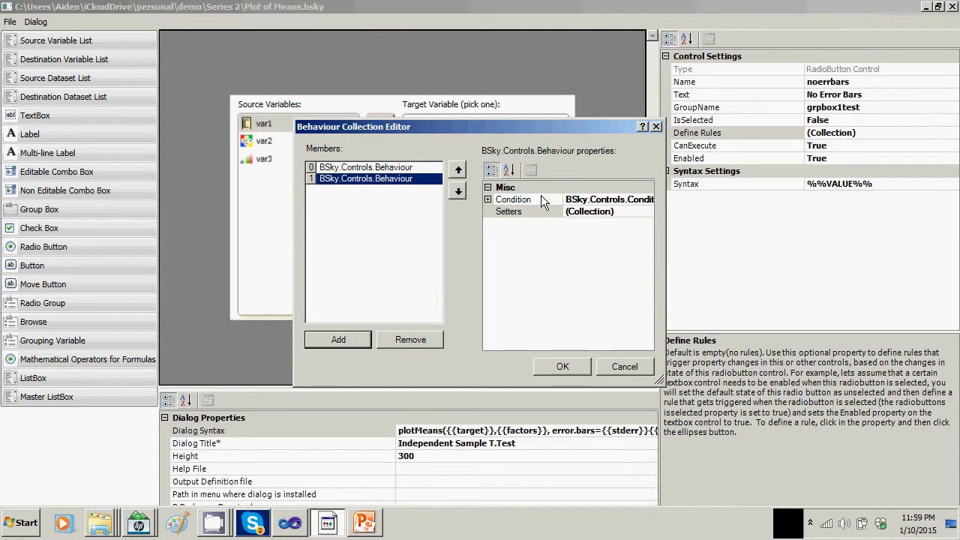
left_click(487, 200)
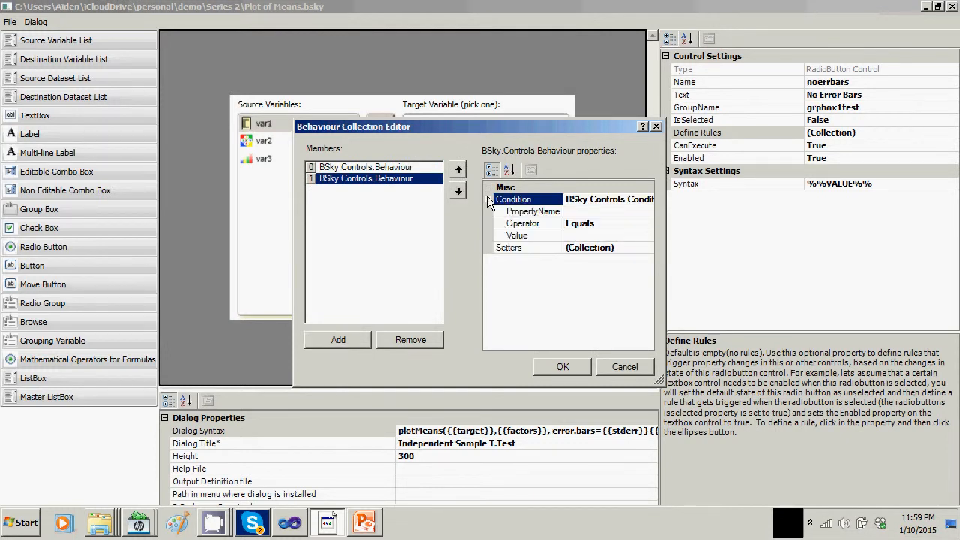
left_click(599, 211)
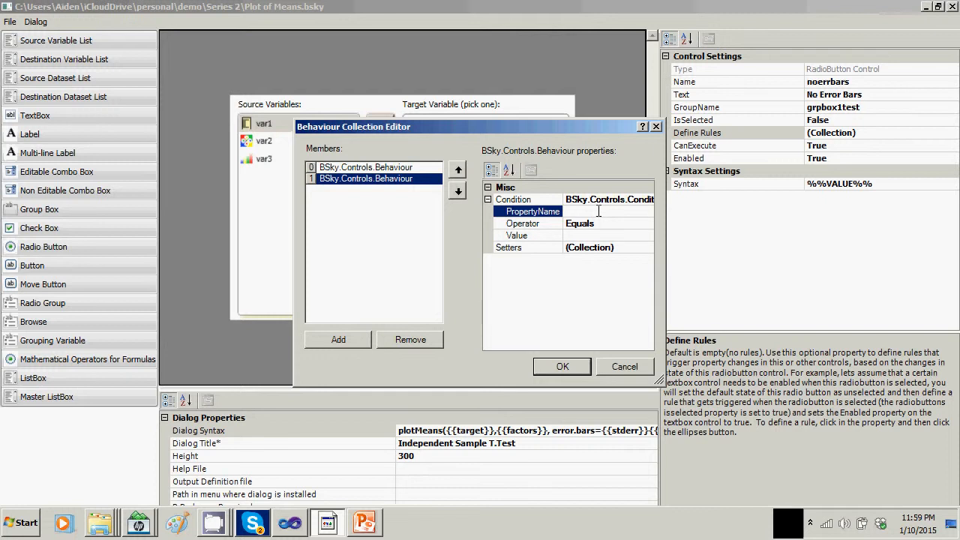
type("conf")
key("BackSpace")
key("BackSpace")
key("BackSpace")
key("BackSpace")
type("IsSelected")
left_click(588, 242)
type("True")
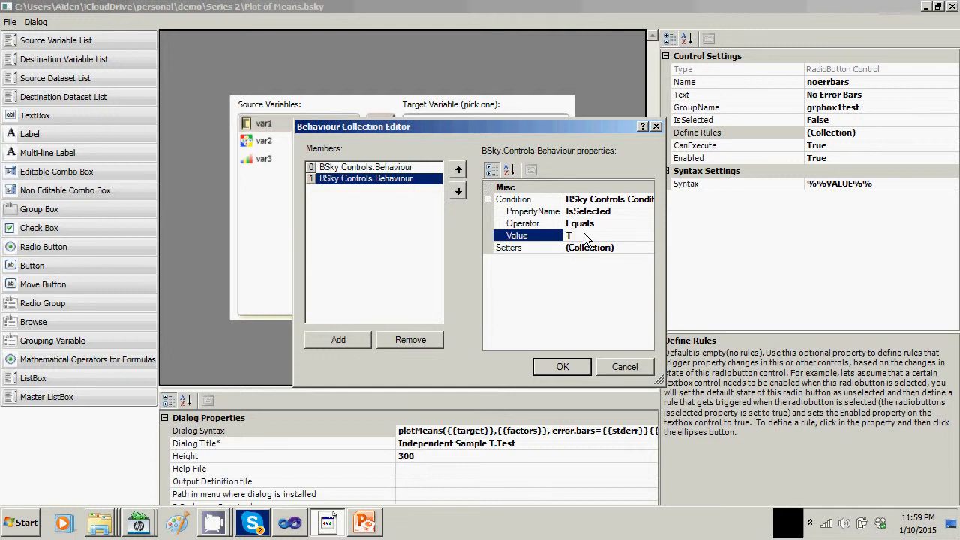
- Add a setter to the second No Error Bars rule that sets the Text property of conflevel to an empty value, and accept the rules
left_click(625, 250)
left_click(645, 247)
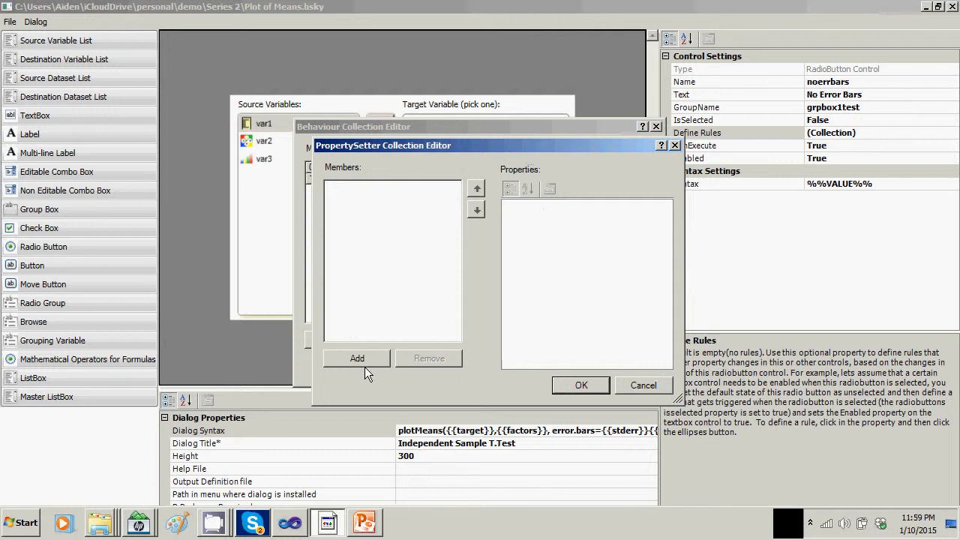
left_click(368, 358)
left_click(603, 219)
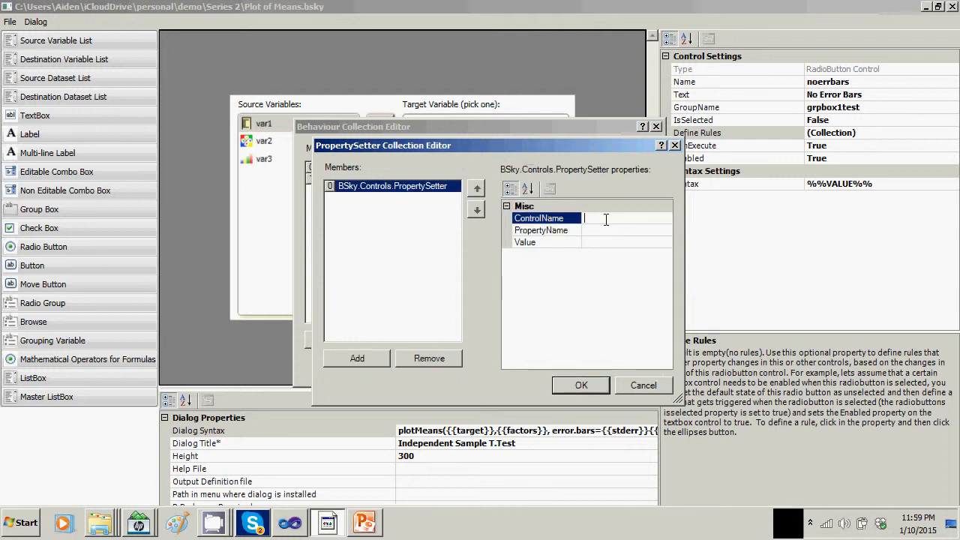
type("conflevel")
left_click(598, 230)
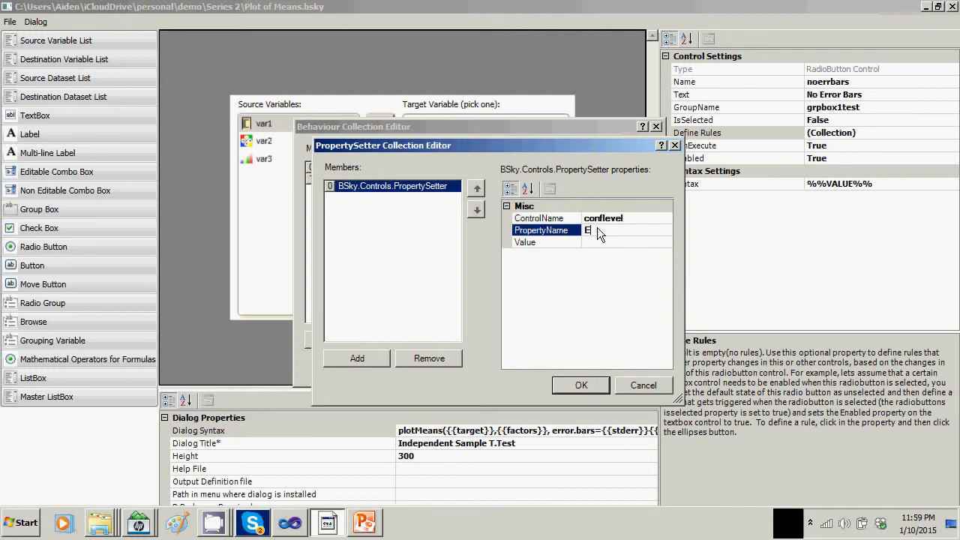
type("Enabled")
left_click(603, 243)
type("f")
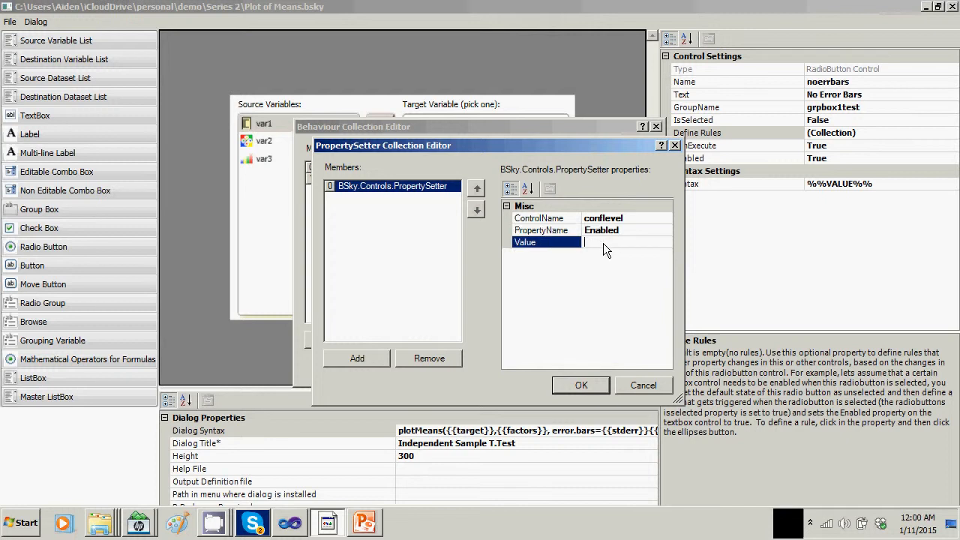
left_click(624, 227)
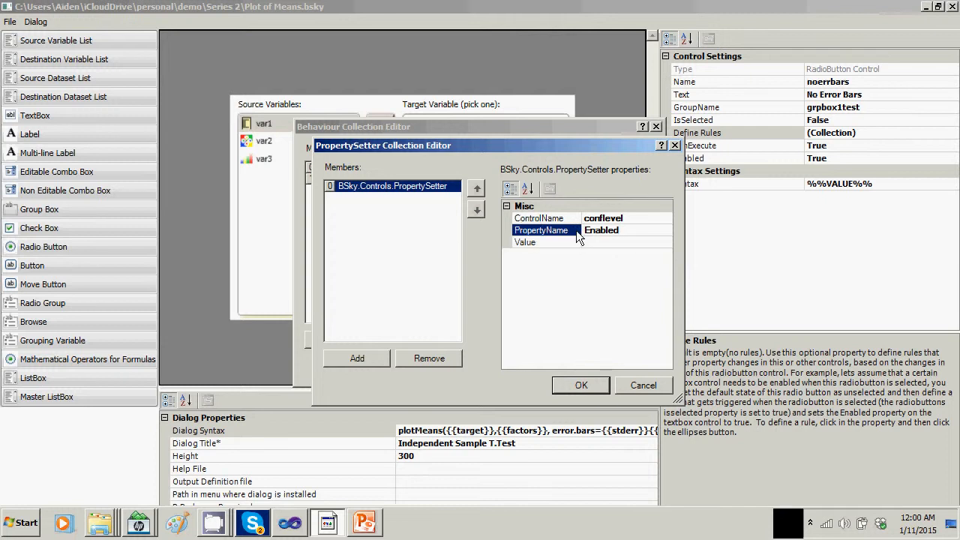
double_click(588, 231)
type("Text")
left_click(592, 242)
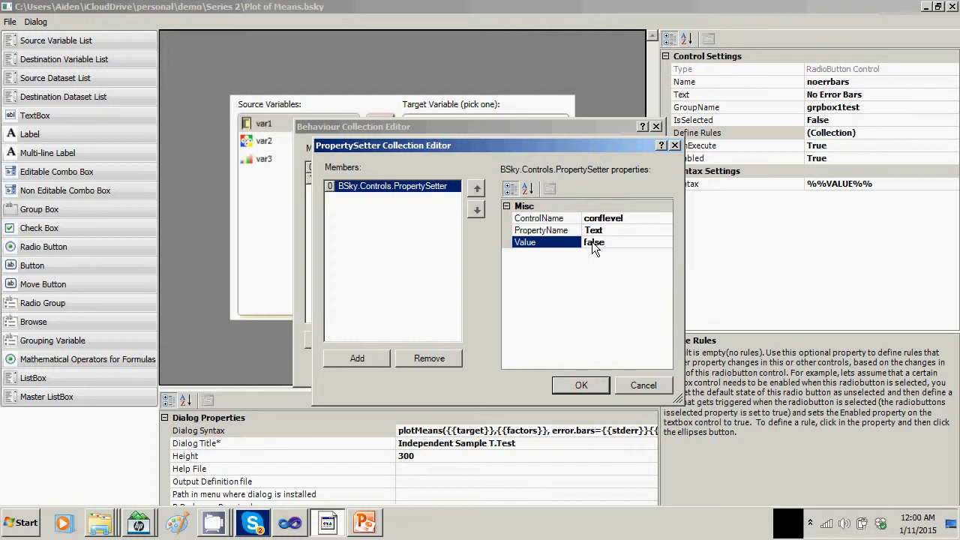
key("BackSpace")
key("BackSpace")
left_click(581, 385)
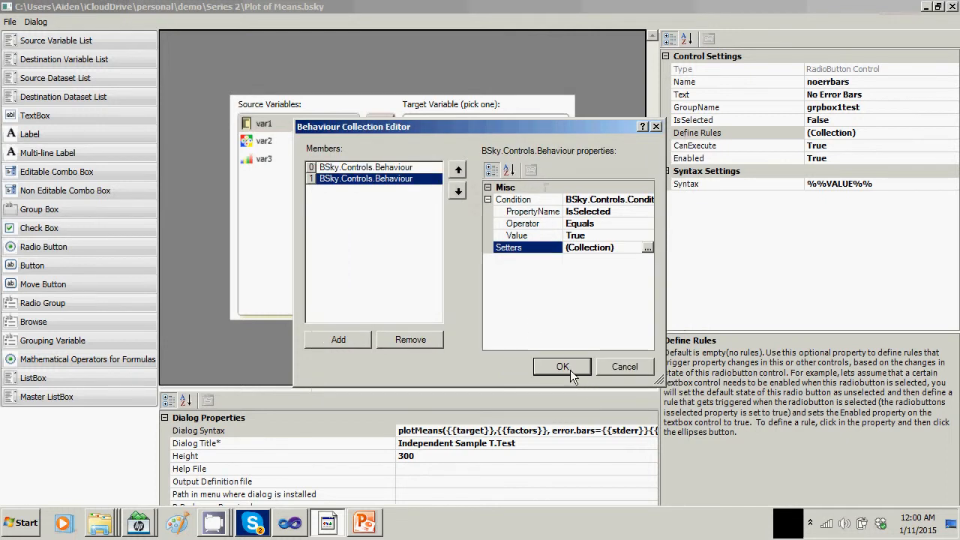
left_click(566, 366)
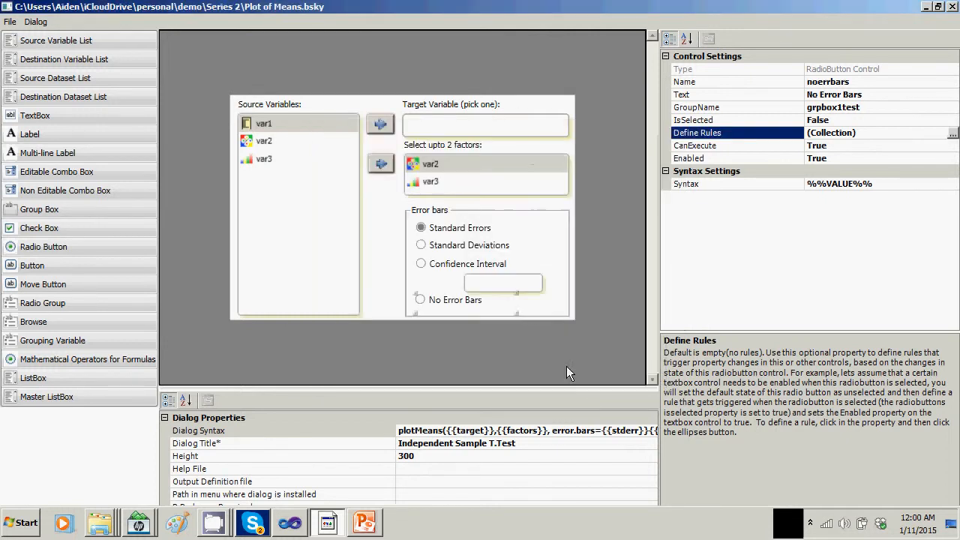
- Save the Plot of Means dialog and deselect the No Error Bars radio button on the canvas
left_click(10, 22)
left_click(24, 63)
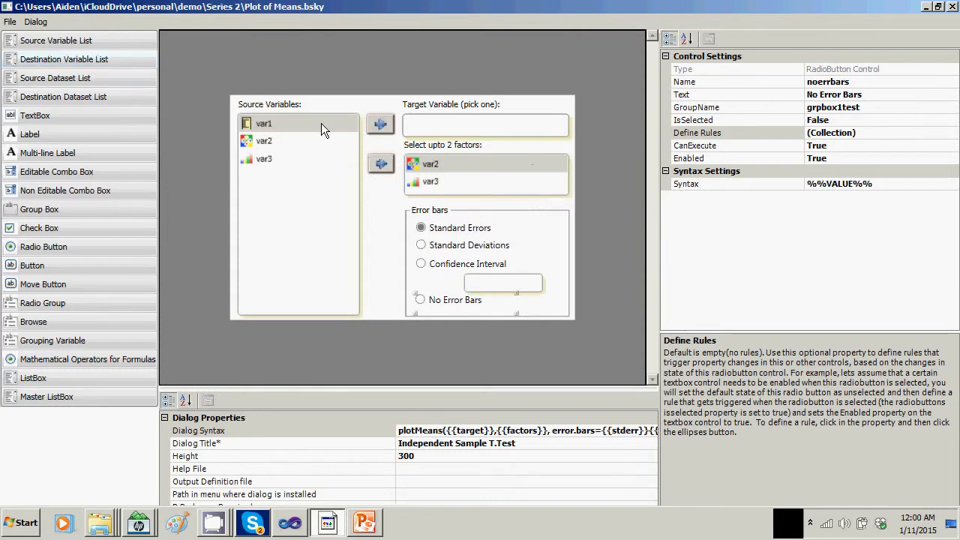
left_click(381, 198)
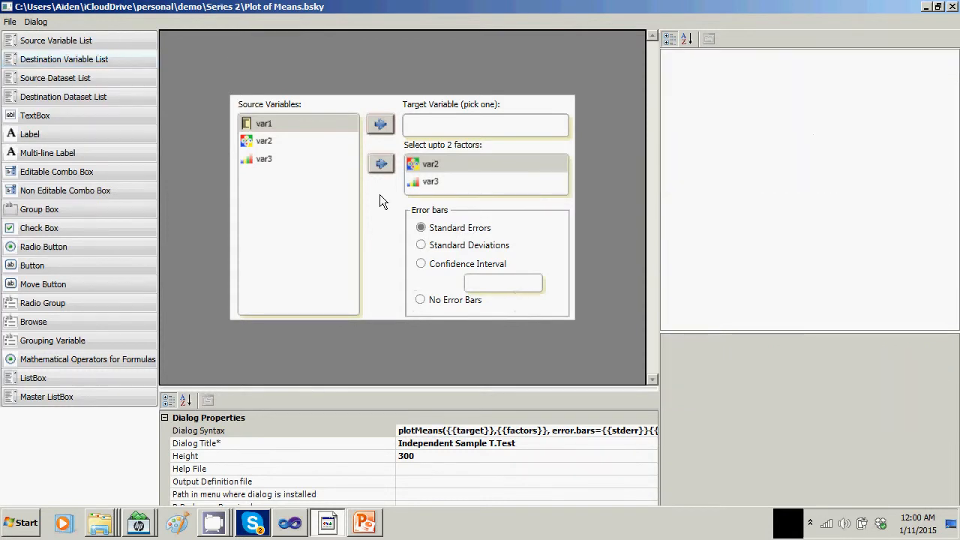
- Preview the dialog and test its rules by selecting Standard Deviations, Confidence Interval and No Error Bars in turn
left_click(35, 22)
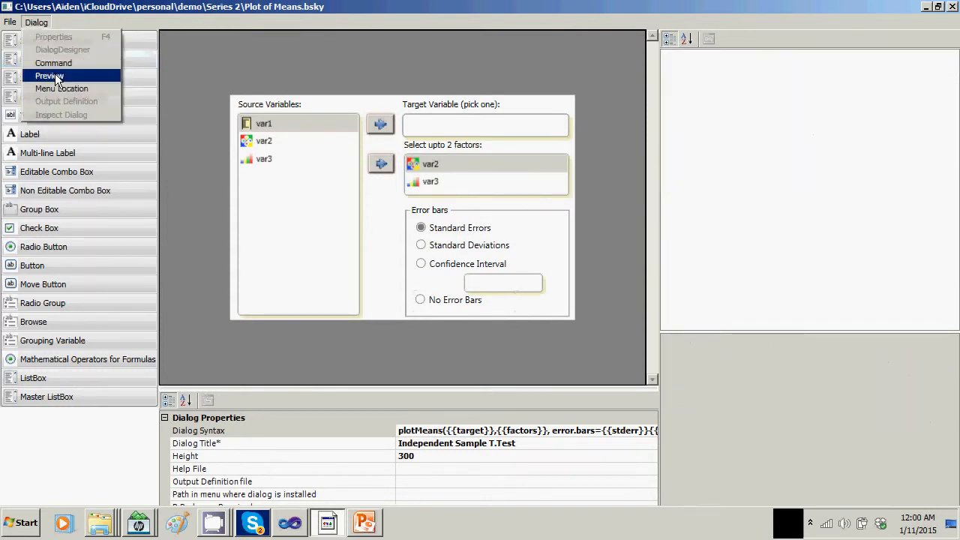
left_click(49, 76)
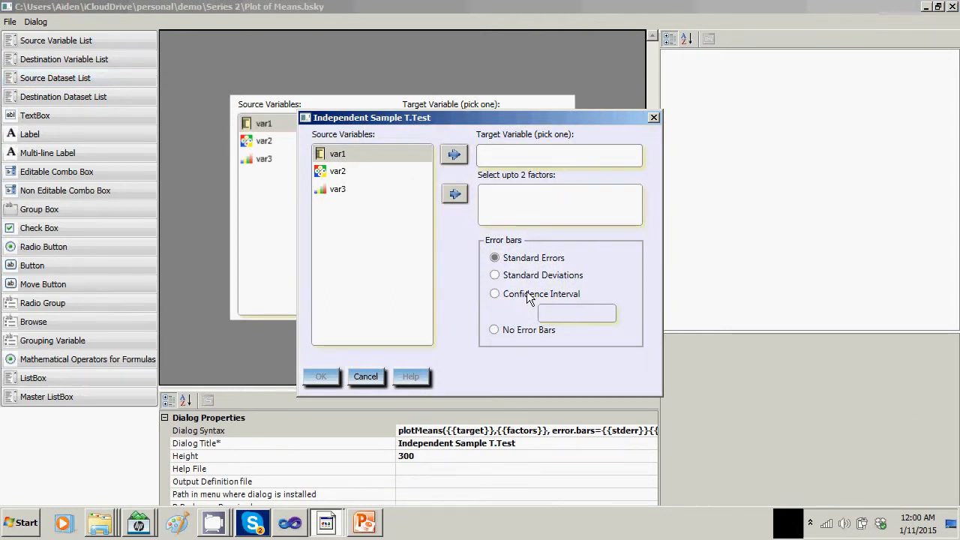
left_click(495, 275)
left_click(495, 294)
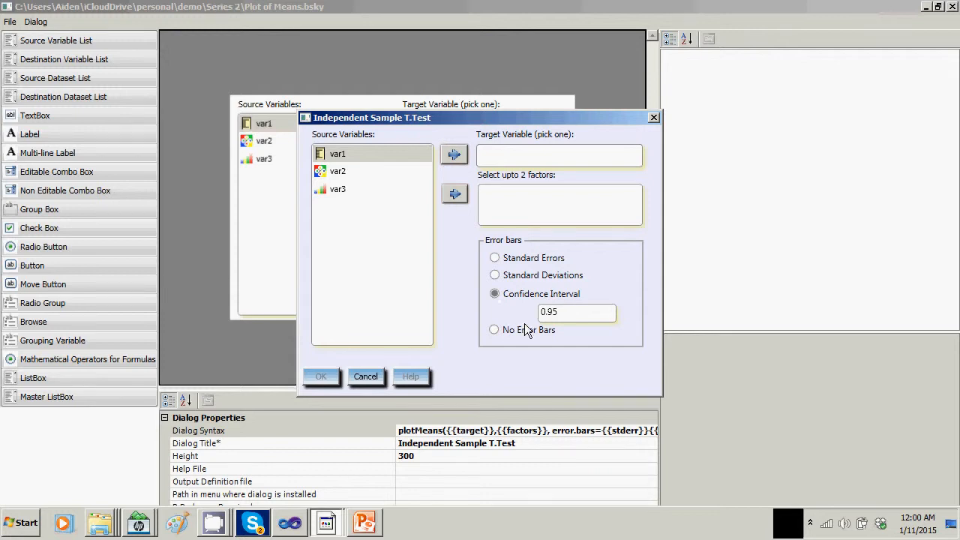
left_click(495, 331)
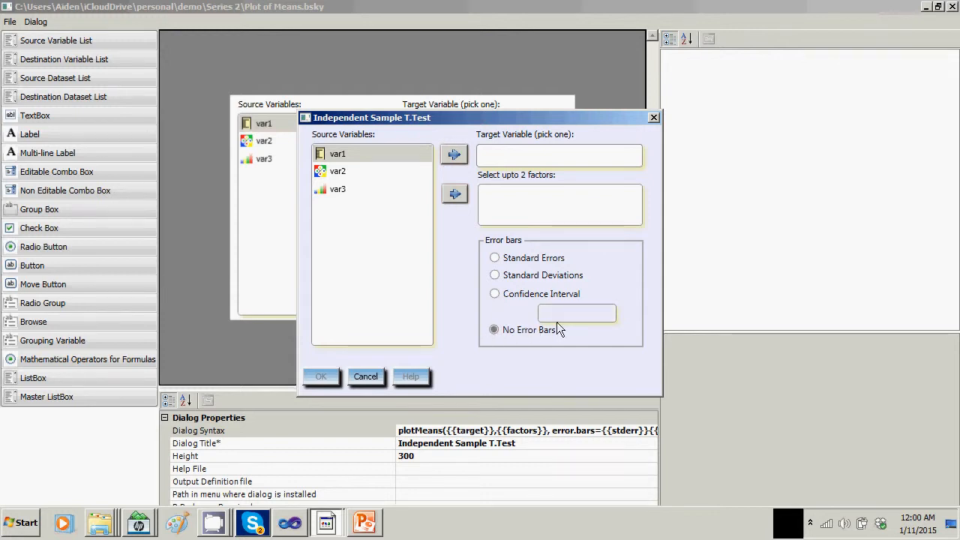
- Test the preview's rules by selecting Standard Errors, Standard Deviations and Confidence Interval, return to Standard Errors, and close the preview
left_click(495, 260)
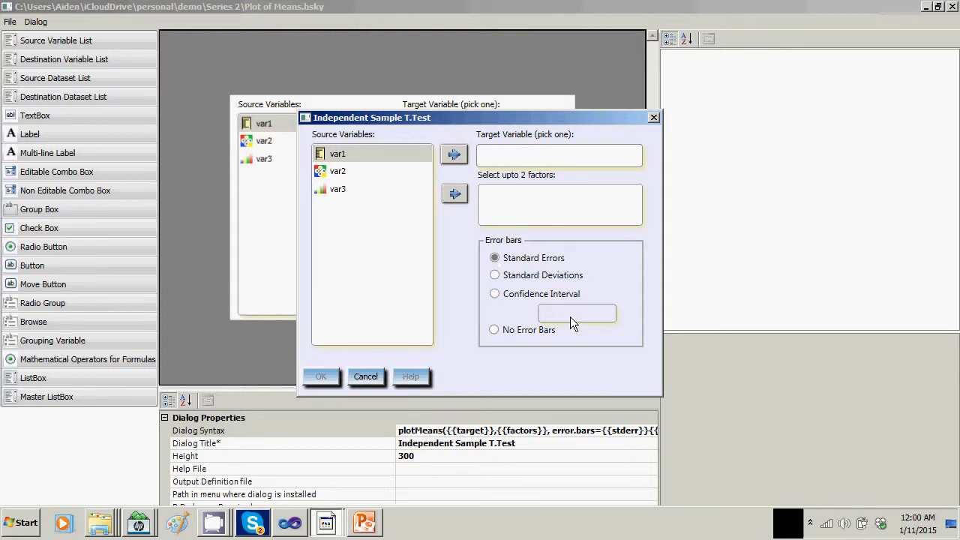
left_click(496, 275)
left_click(495, 294)
left_click(496, 276)
left_click(495, 259)
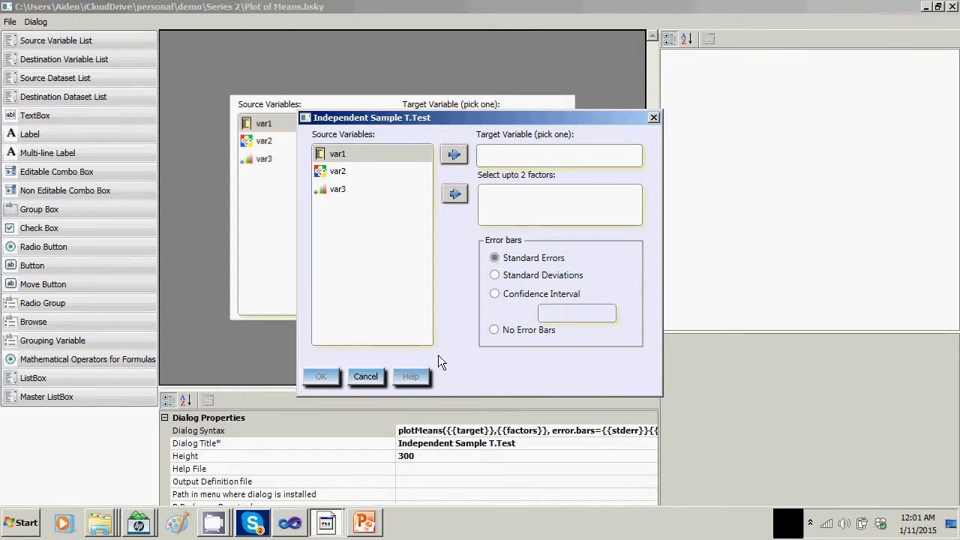
left_click(368, 377)
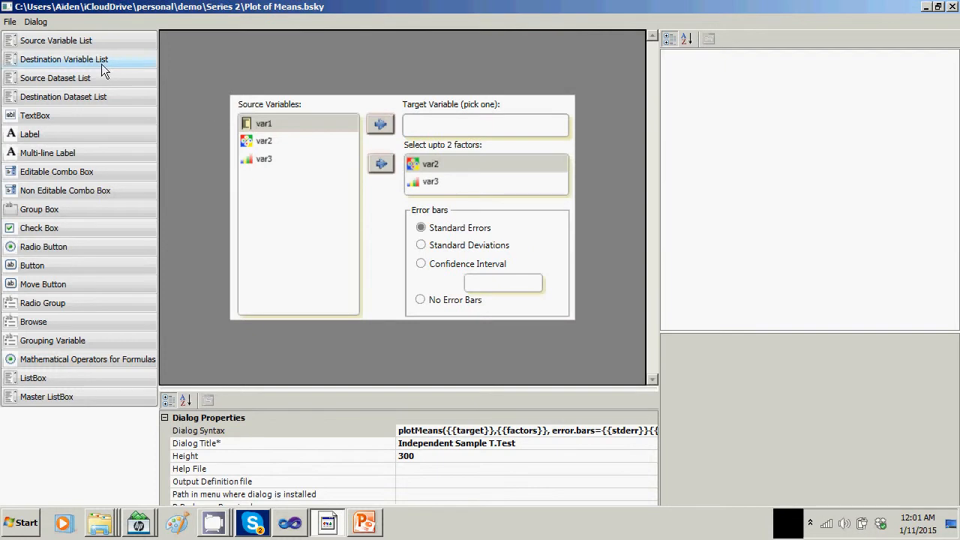
- Preview the dialog again, select Standard Deviations, Confidence Interval and No Error Bars in turn to check the text box, and close it
left_click(35, 22)
left_click(53, 73)
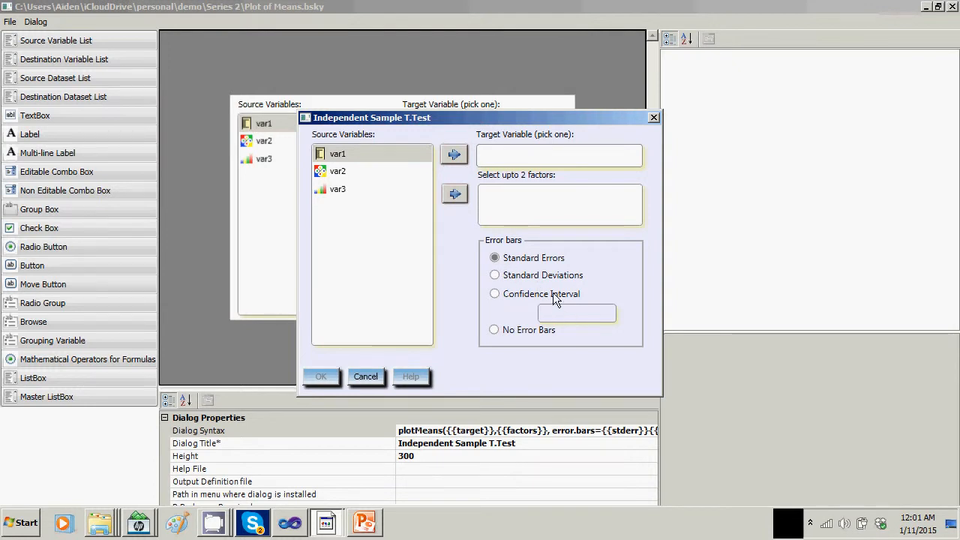
left_click(497, 274)
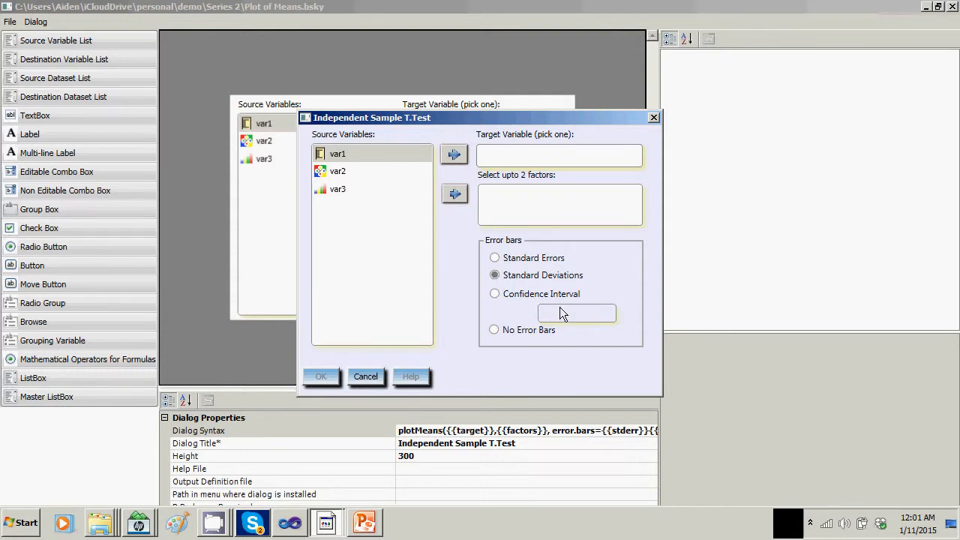
left_click(495, 294)
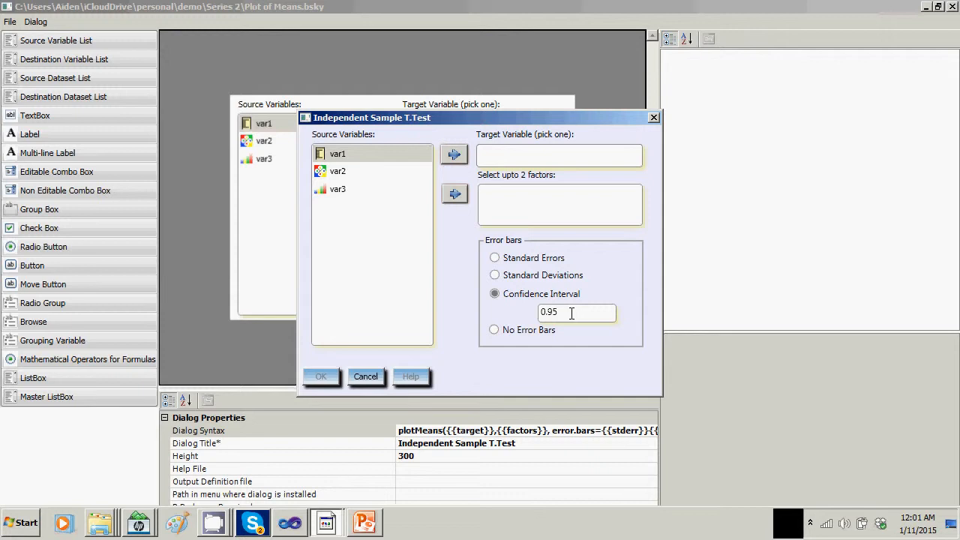
left_click(494, 330)
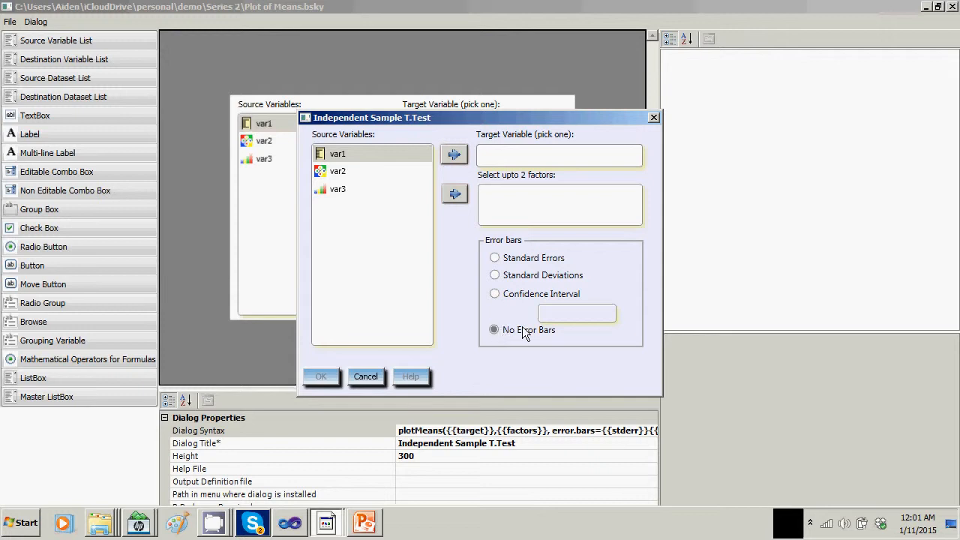
left_click(373, 376)
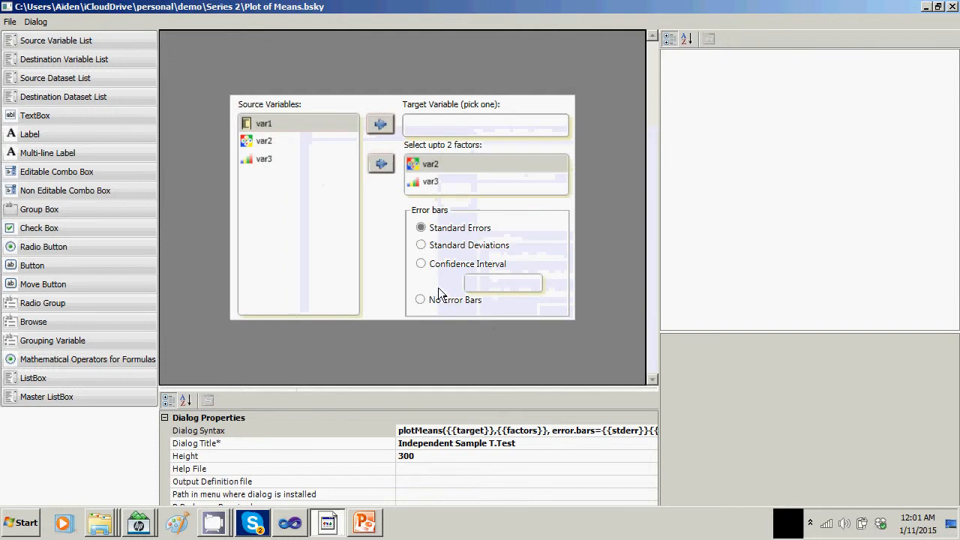
- Switch to the Series 2 presentation in PowerPoint Viewer and show the Summary slide
left_click(371, 525)
left_click(439, 393)
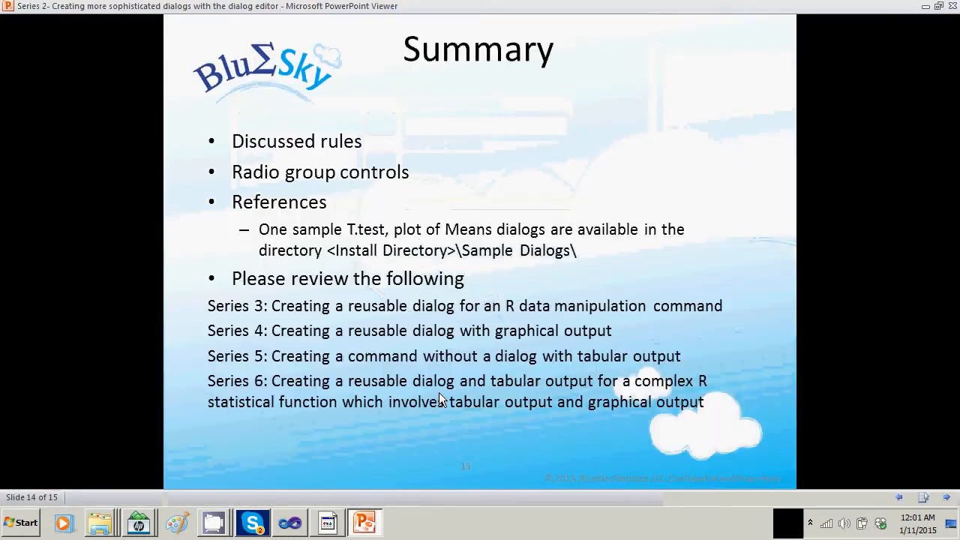